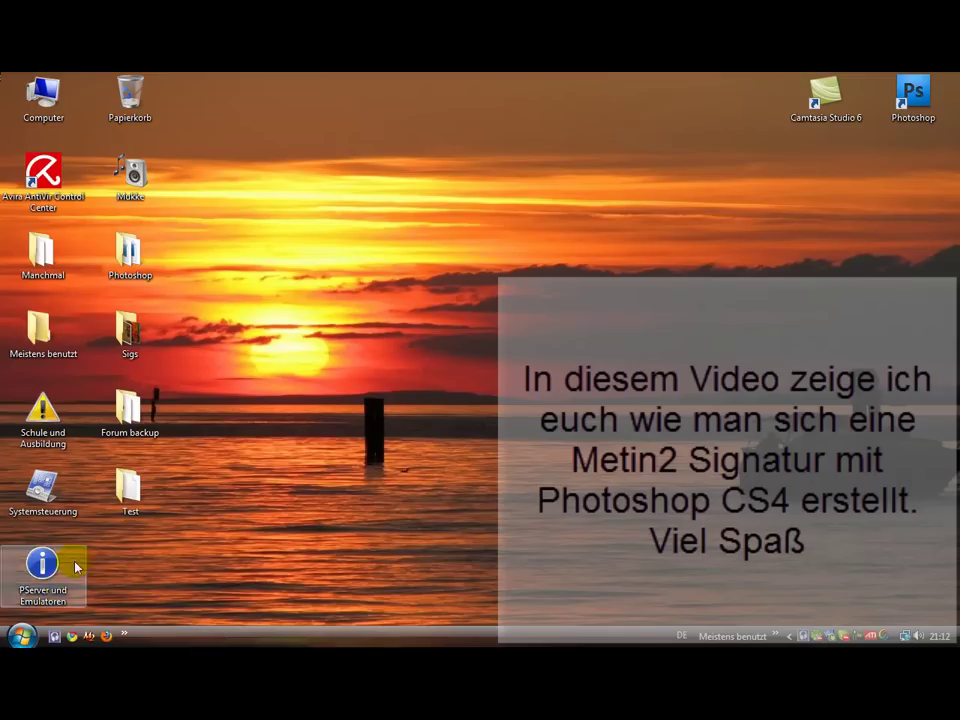
- Launch Granny Viewer maximized and load the zombie_bigboss.gr2 model
click(72, 413)
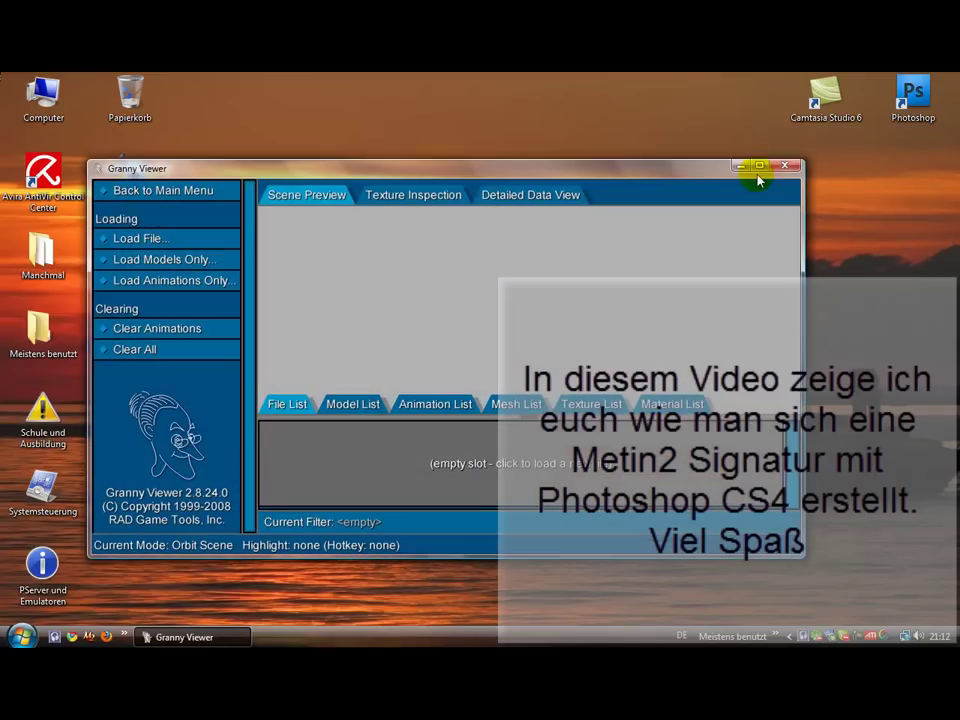
double_click(683, 172)
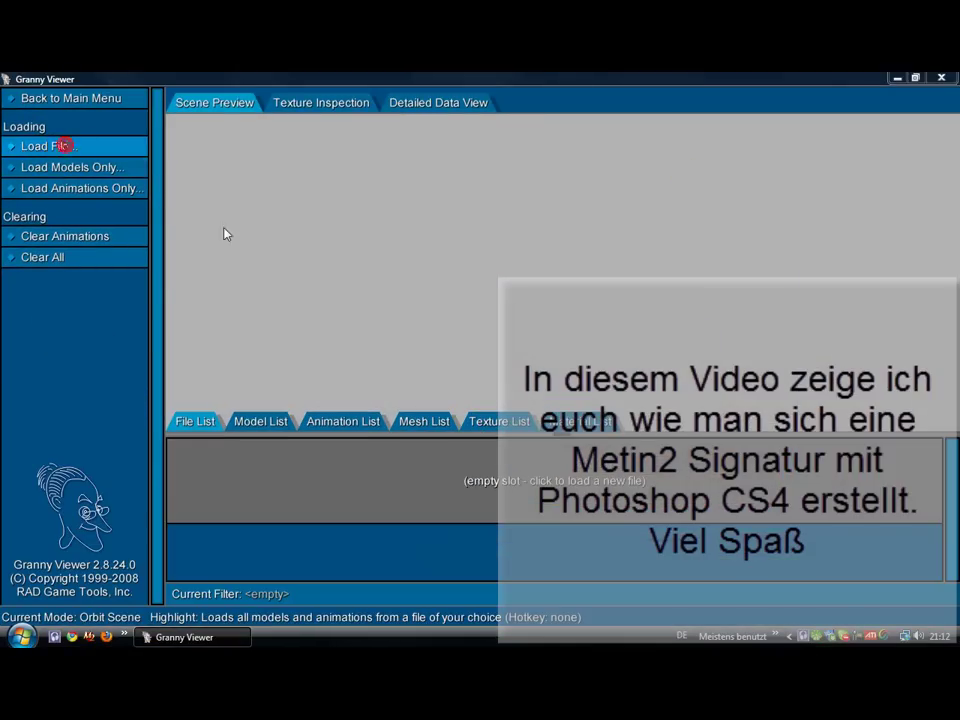
click(113, 119)
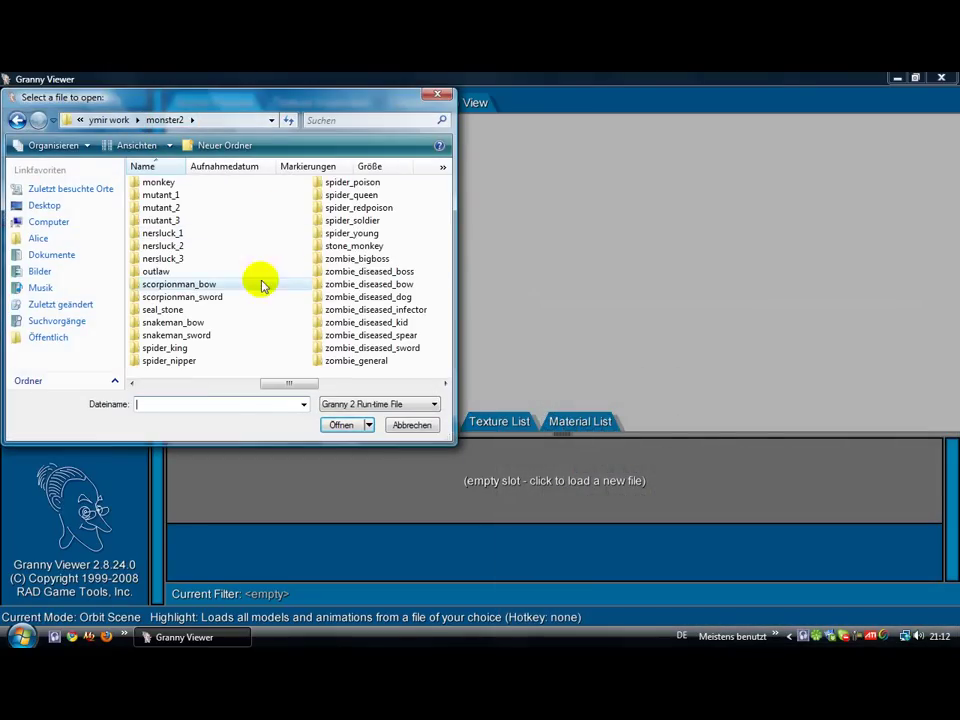
double_click(352, 260)
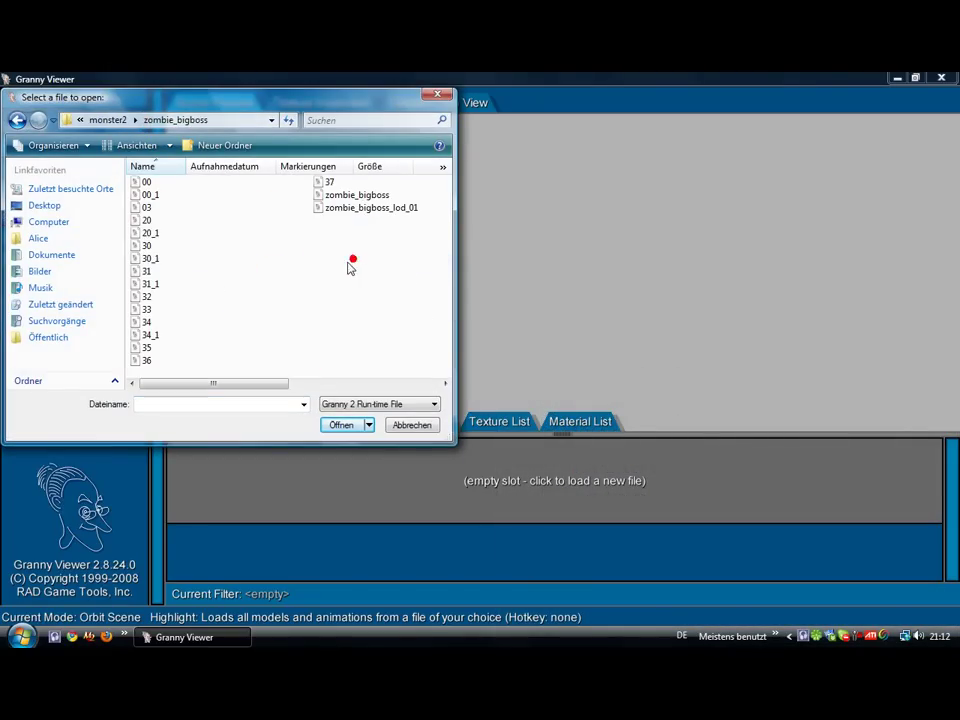
double_click(370, 198)
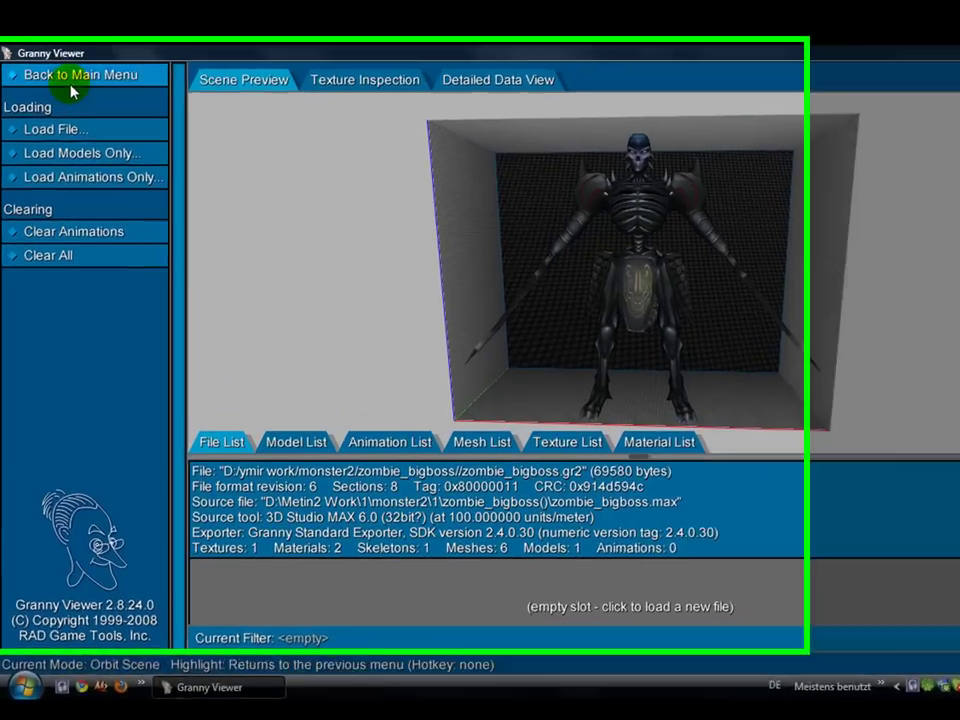
- Turn off the minimum axes and all grids around the model
click(72, 76)
click(55, 400)
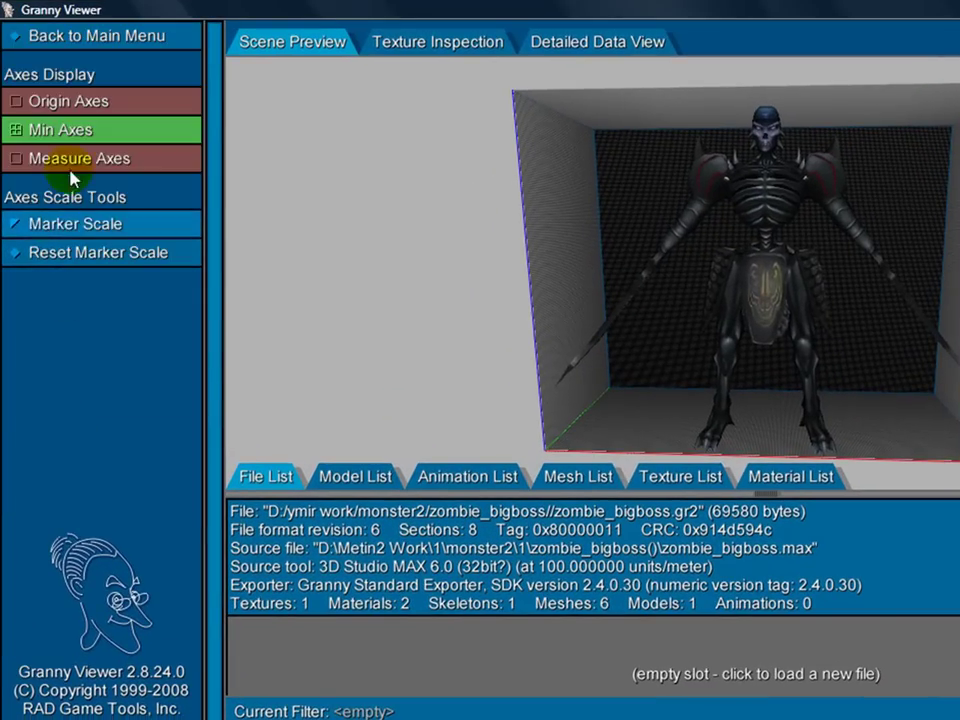
click(81, 131)
click(90, 36)
click(32, 362)
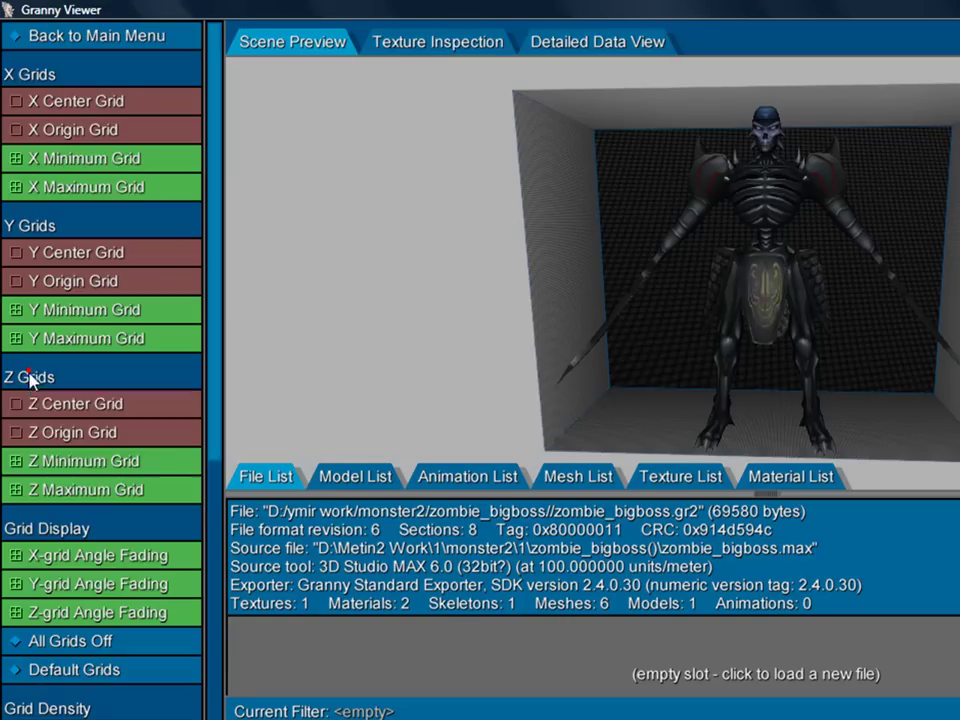
click(95, 640)
click(85, 37)
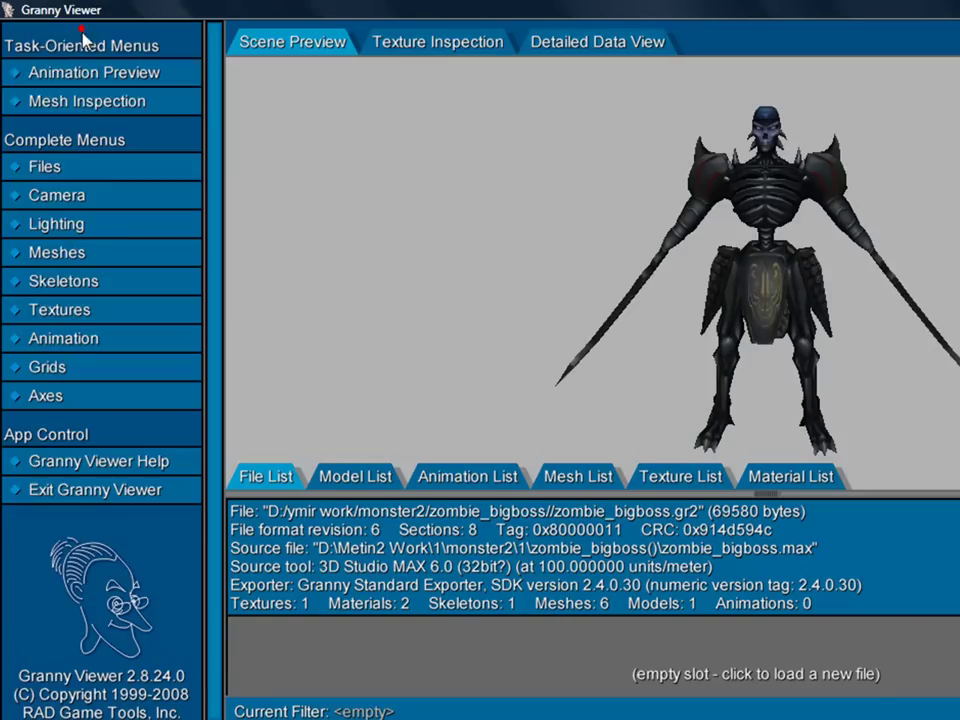
- Load animation files 00–36 from the zombie_bigboss folder
click(64, 167)
click(72, 170)
mouse_move(332, 396)
mouse_down()
mouse_move(244, 317)
mouse_move(225, 107)
mouse_up()
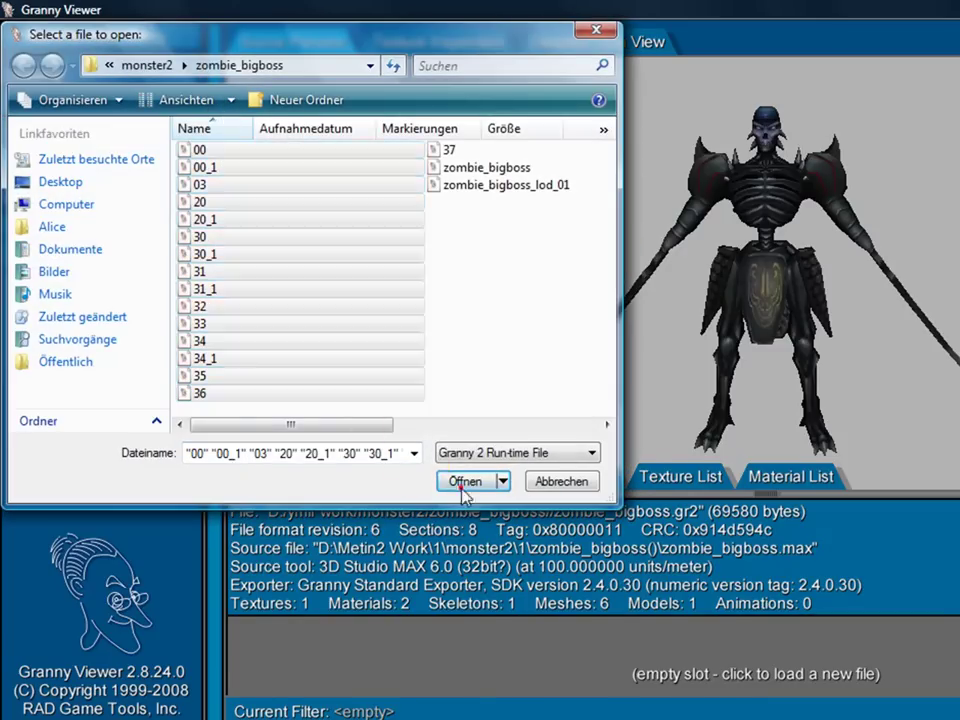
click(464, 482)
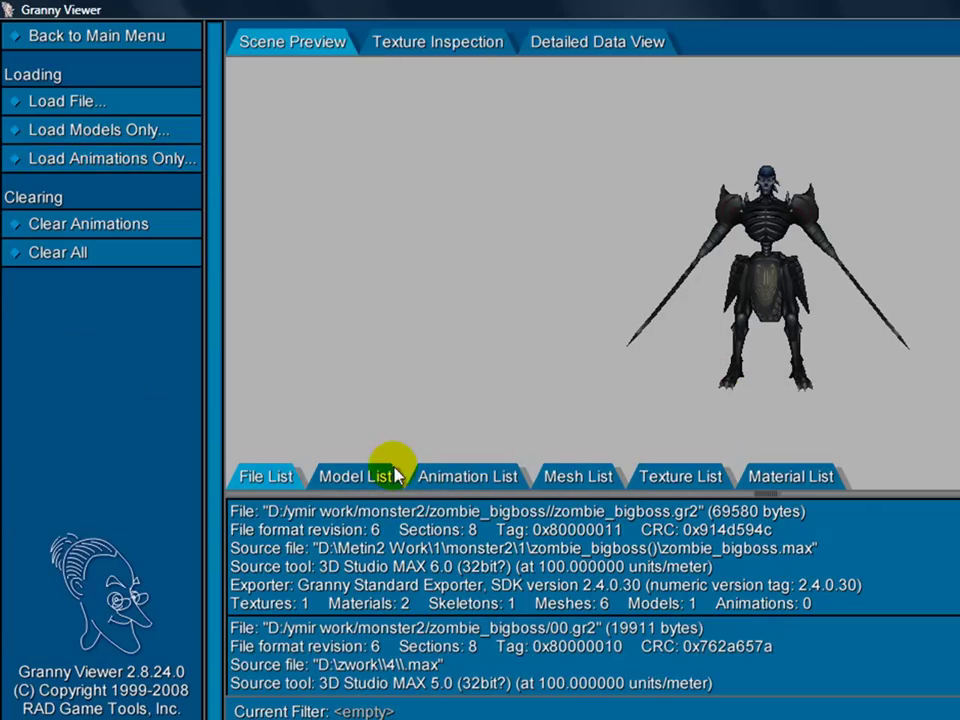
- Give the second animation 100% weight in the Animation List and capture the screen
click(450, 476)
click(262, 650)
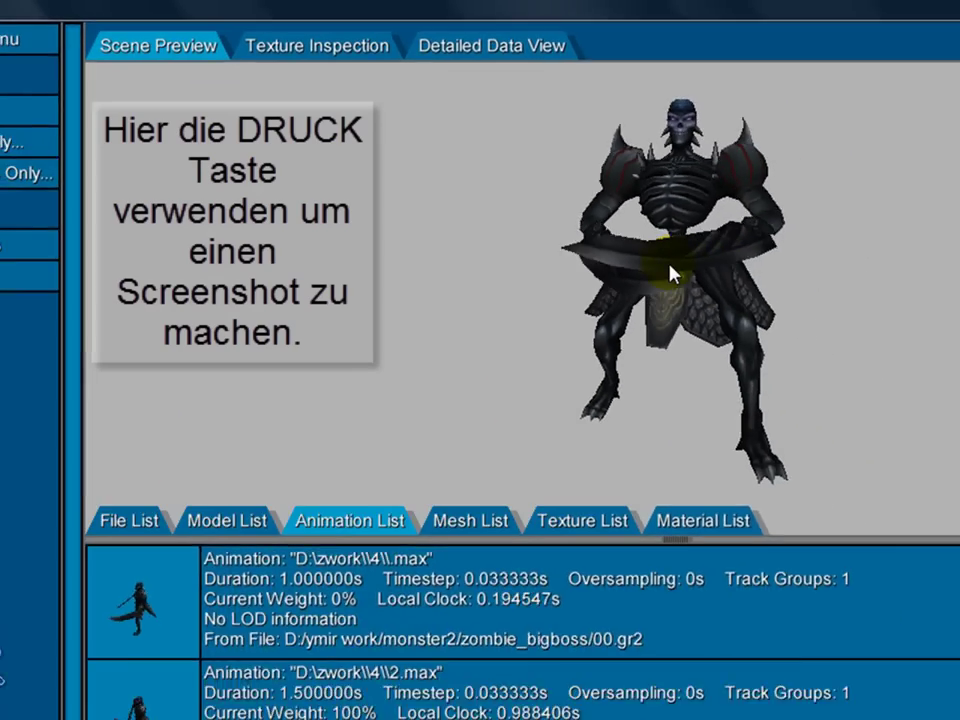
key(super+d)
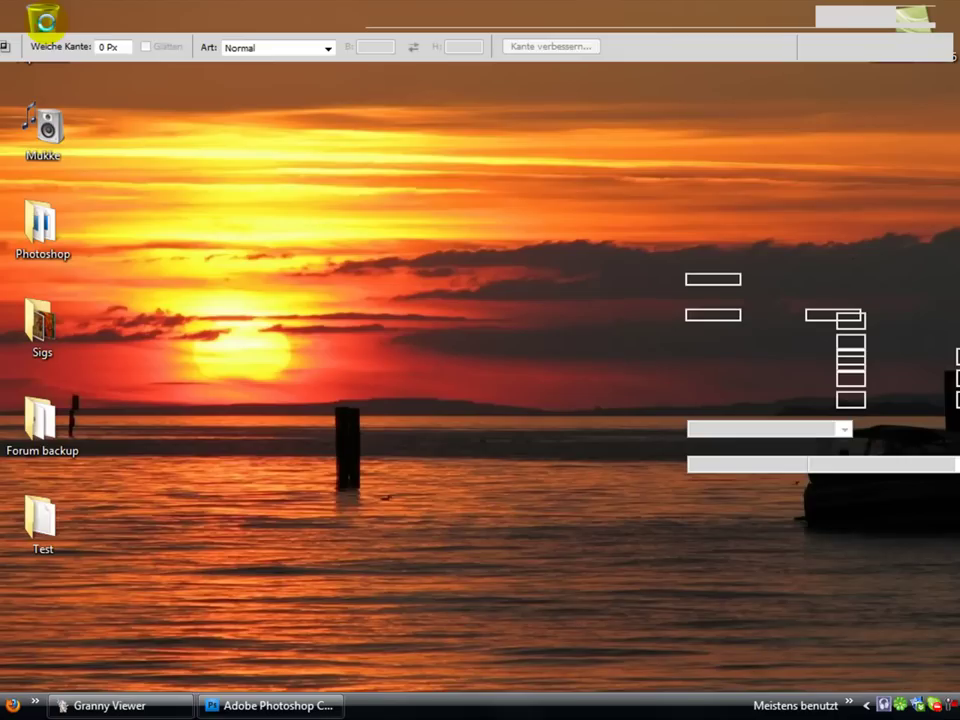
- Create a new document and paste the Granny Viewer screenshot into it
key(alt+d)
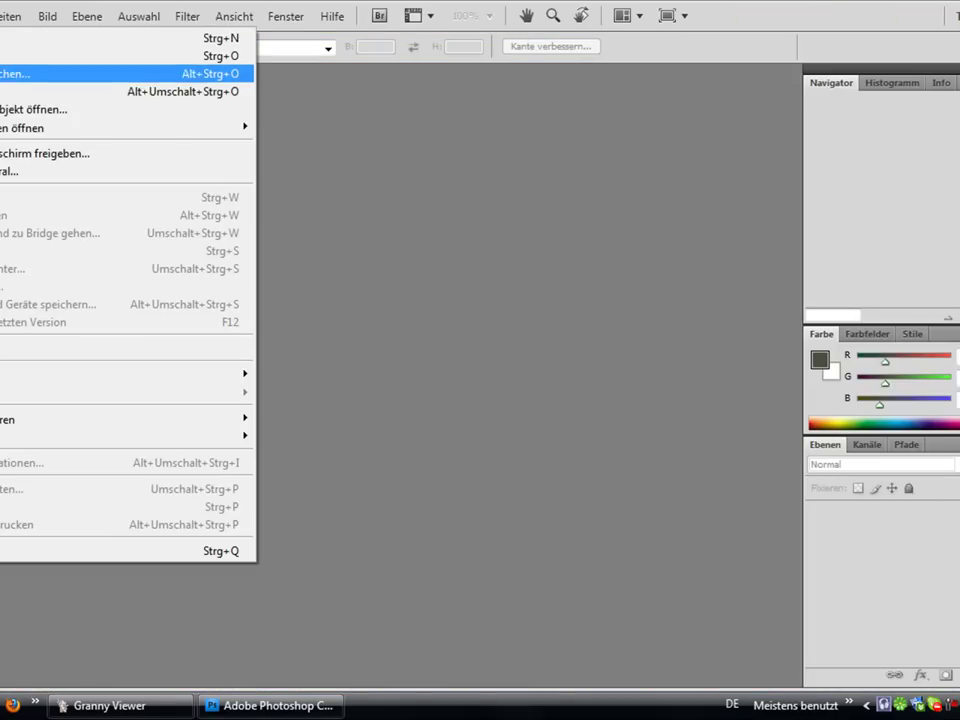
key(Return)
click(602, 240)
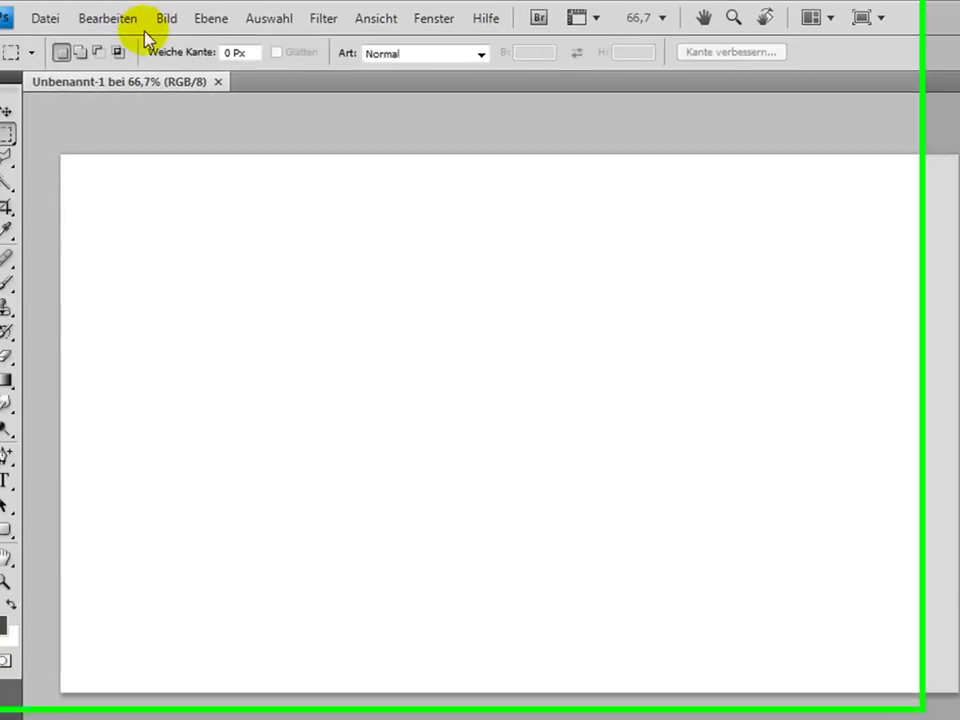
click(140, 22)
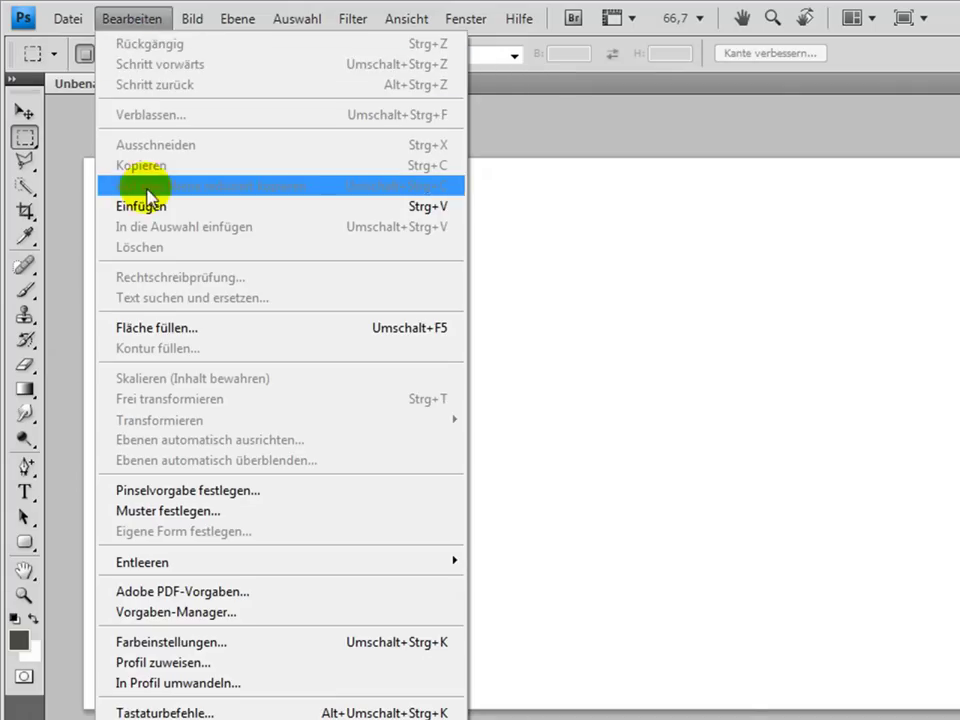
click(147, 204)
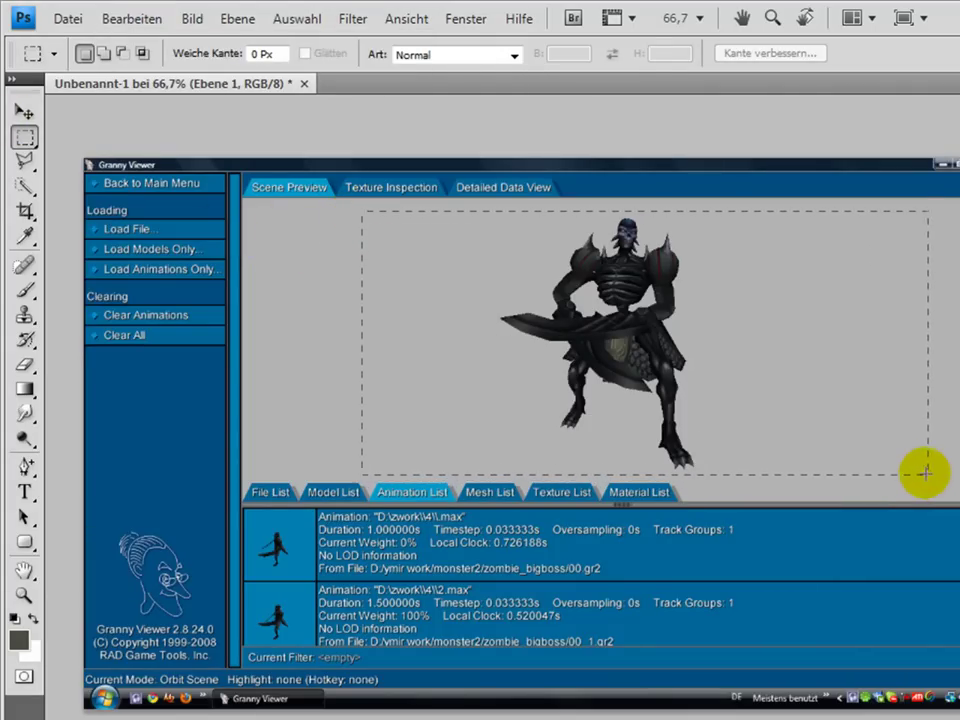
- Copy the model preview area into a new 788×369 Clipboard-sized document
drag(925, 473, 926, 473)
click(131, 18)
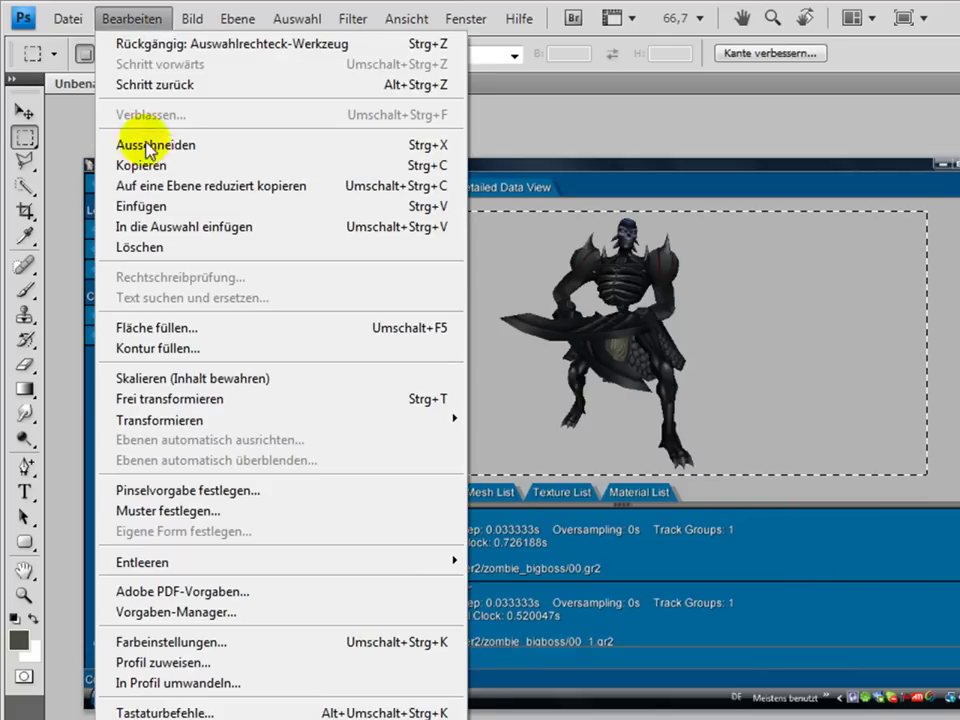
click(152, 164)
click(68, 18)
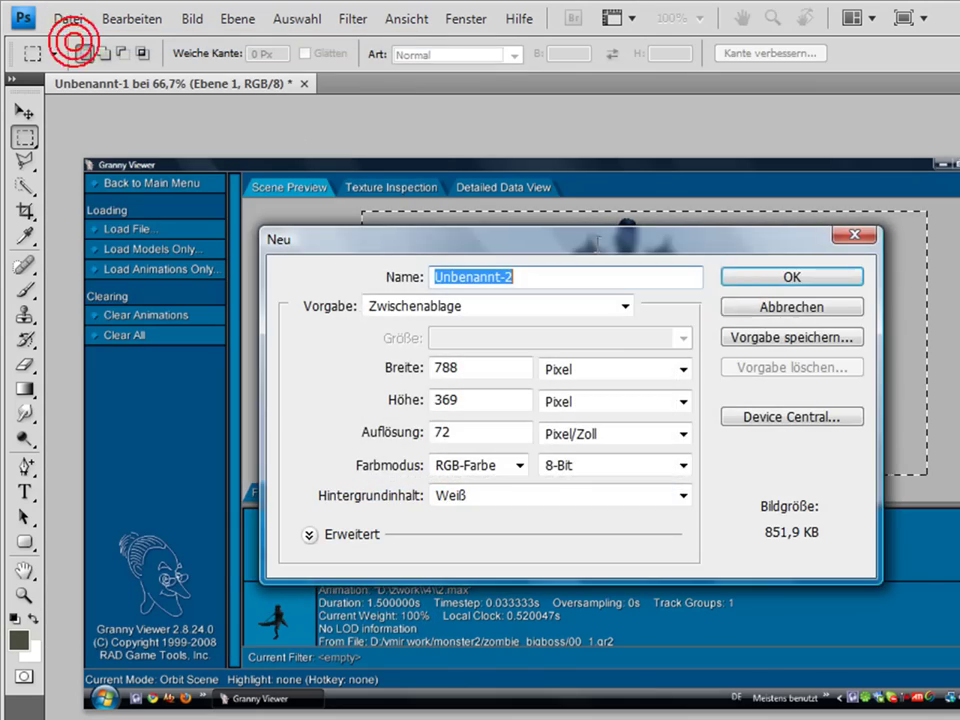
click(792, 280)
click(135, 18)
click(146, 206)
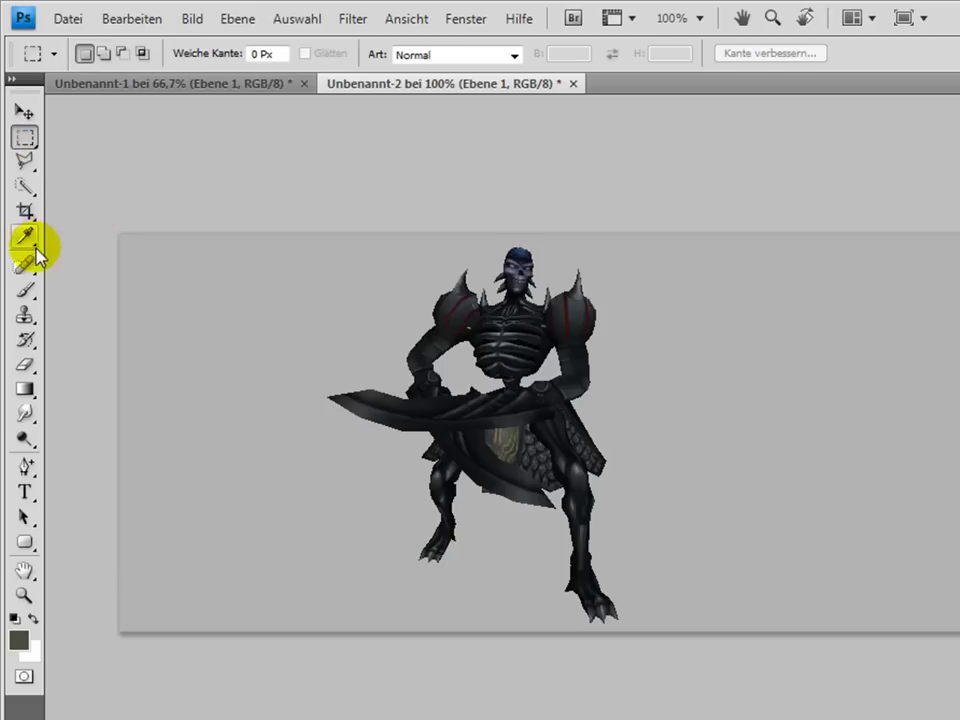
- Delete the grey background via Color Range, then copy the whole canvas
click(25, 138)
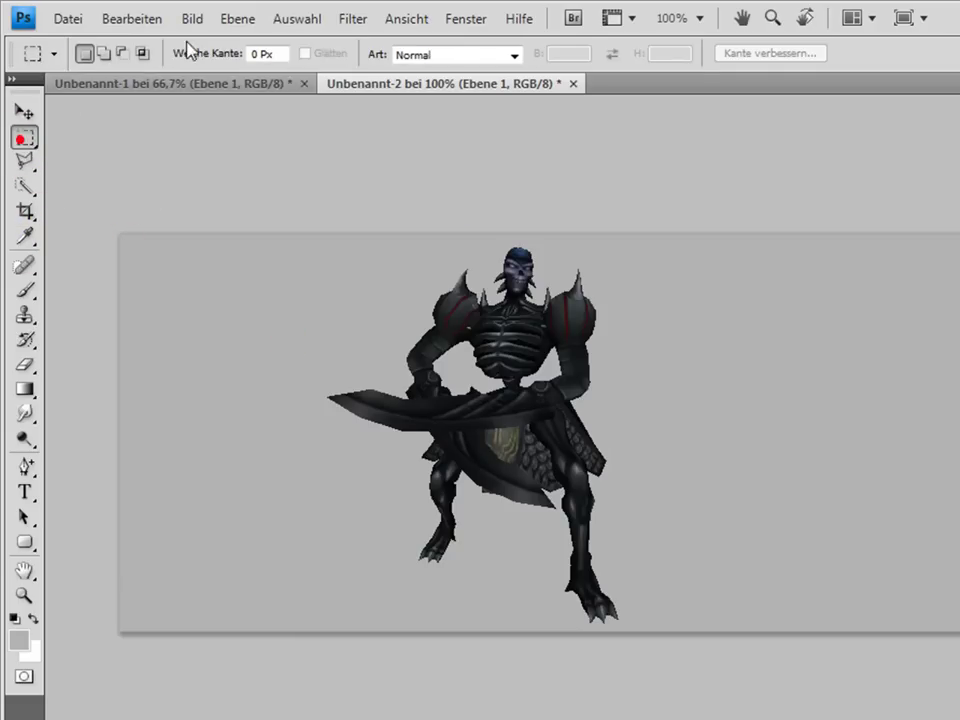
click(279, 18)
click(198, 185)
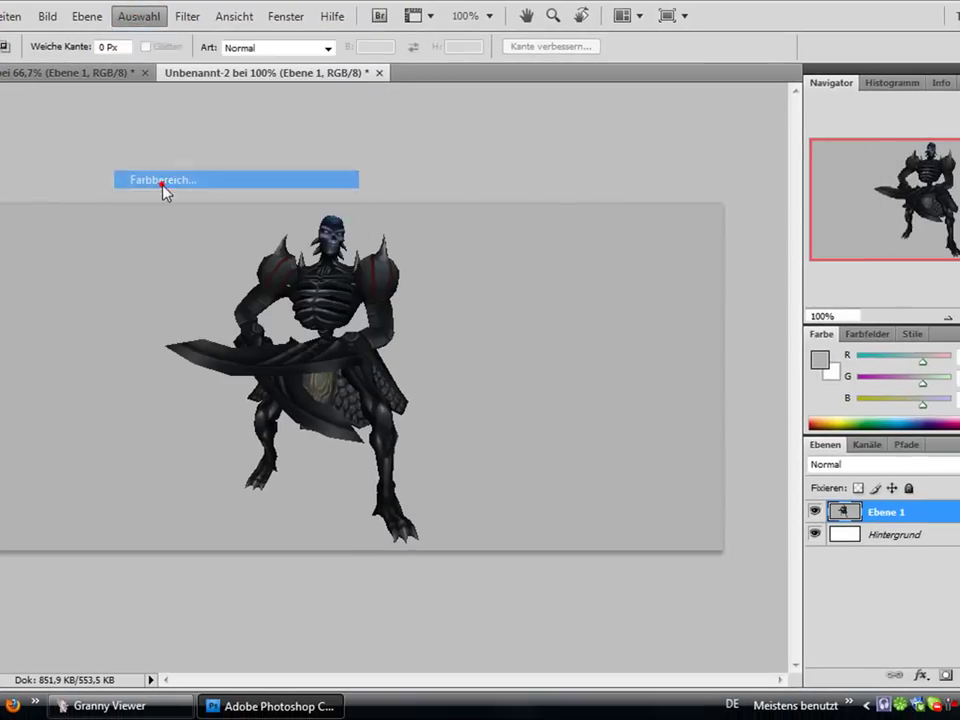
click(787, 143)
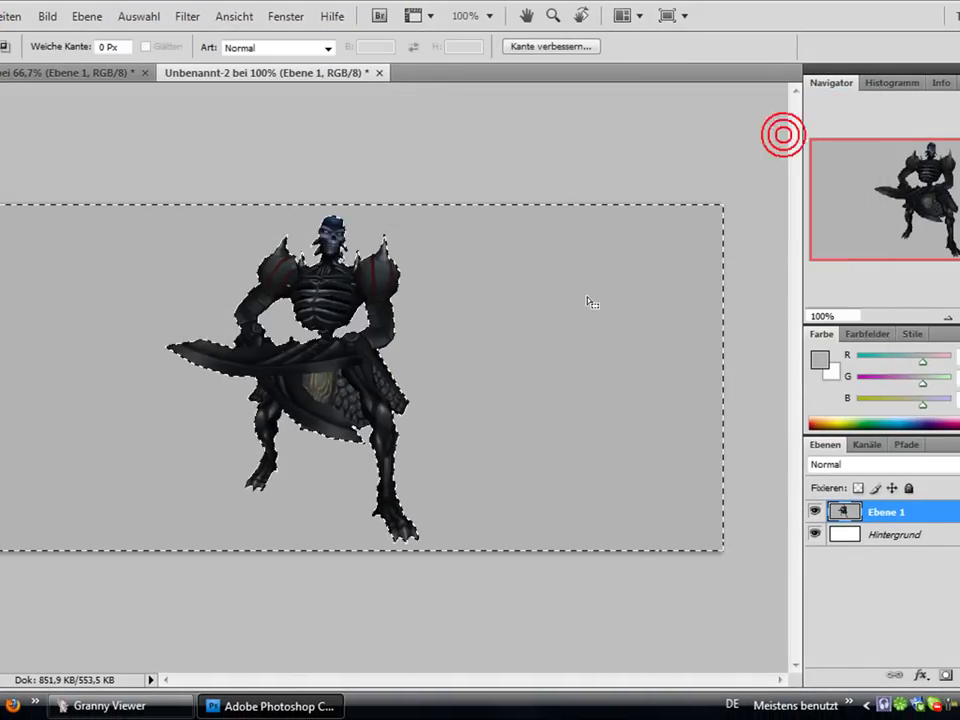
key(Delete)
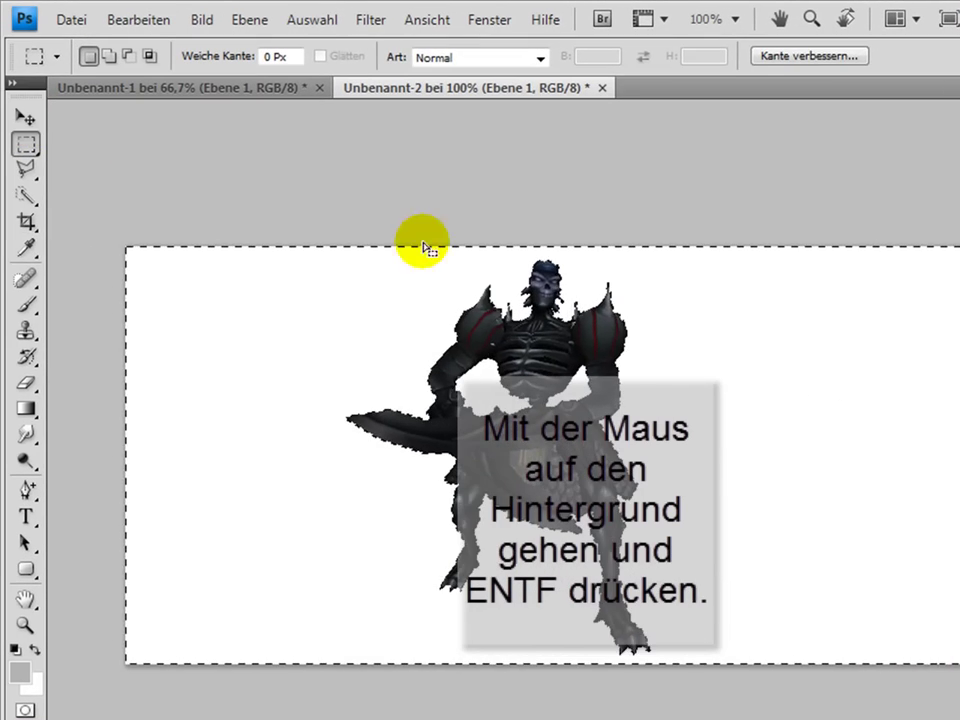
click(800, 340)
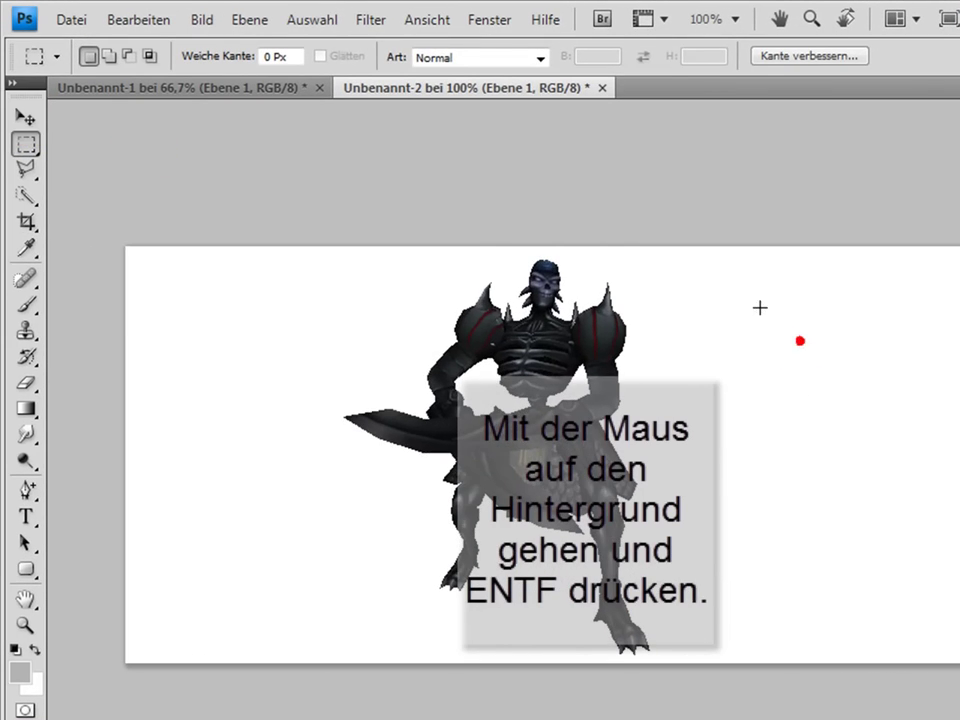
click(330, 18)
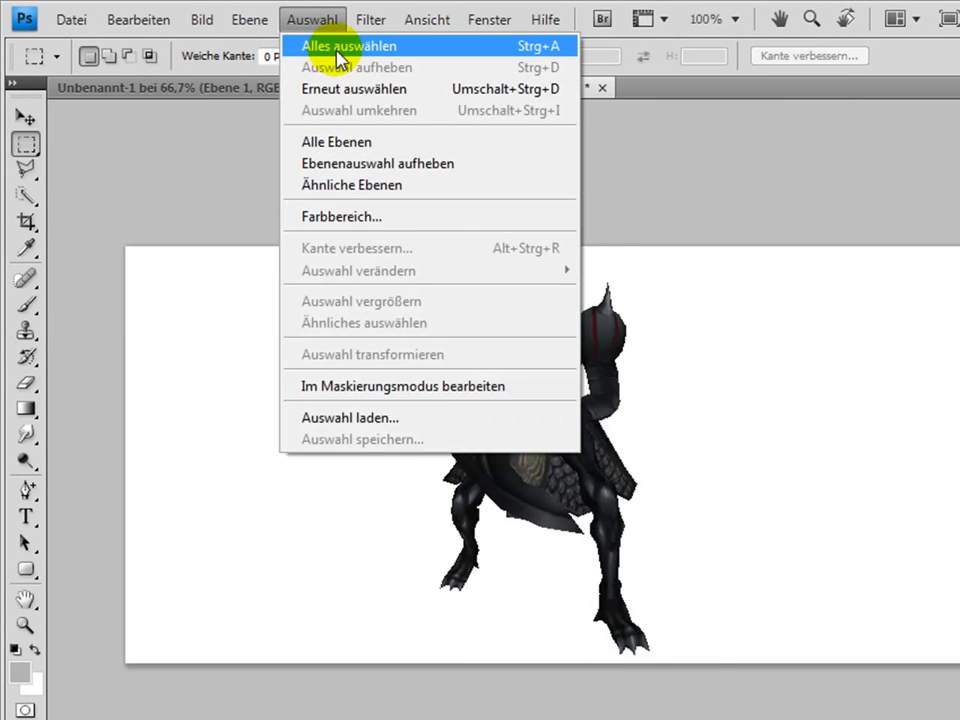
click(338, 48)
click(112, 19)
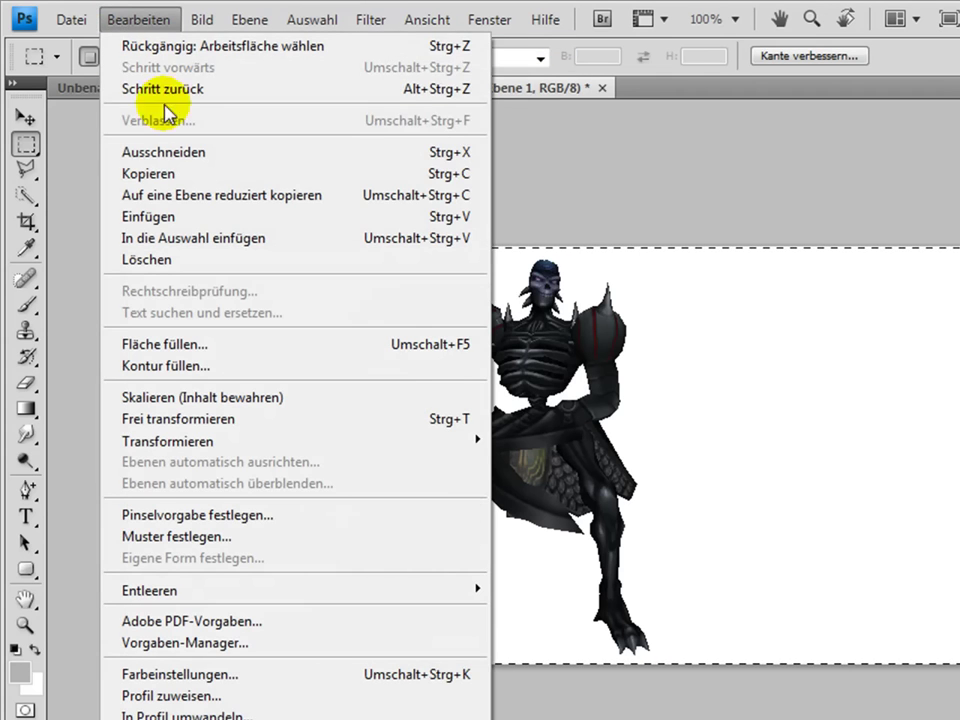
click(168, 170)
- Paste the figure into a new Unbenannt-2-sized document and delete its Hintergrund layer
click(80, 24)
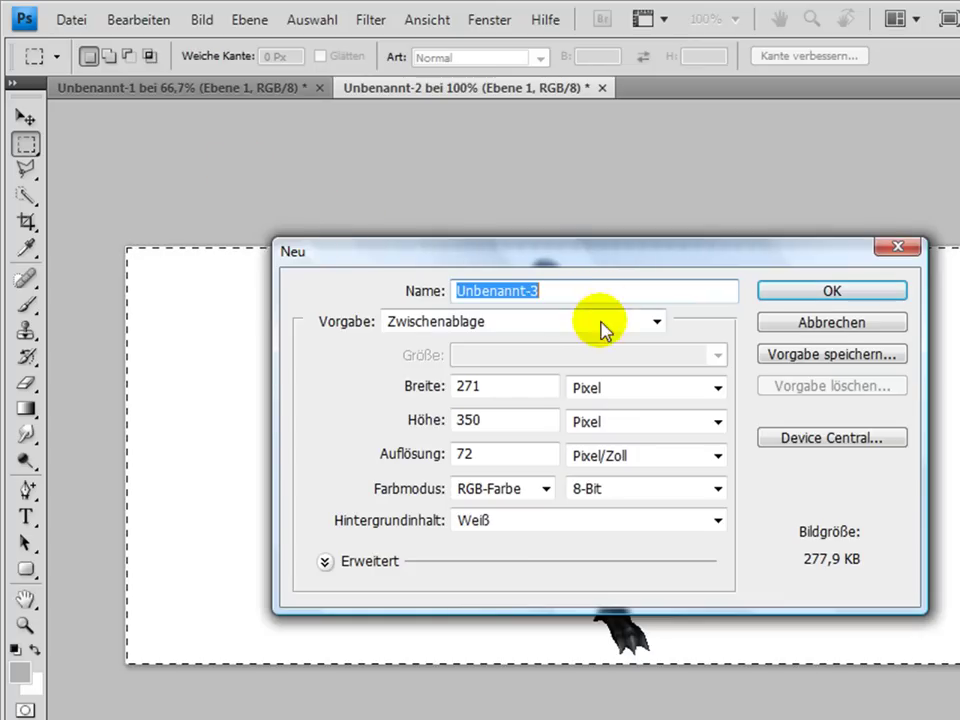
click(592, 323)
click(532, 612)
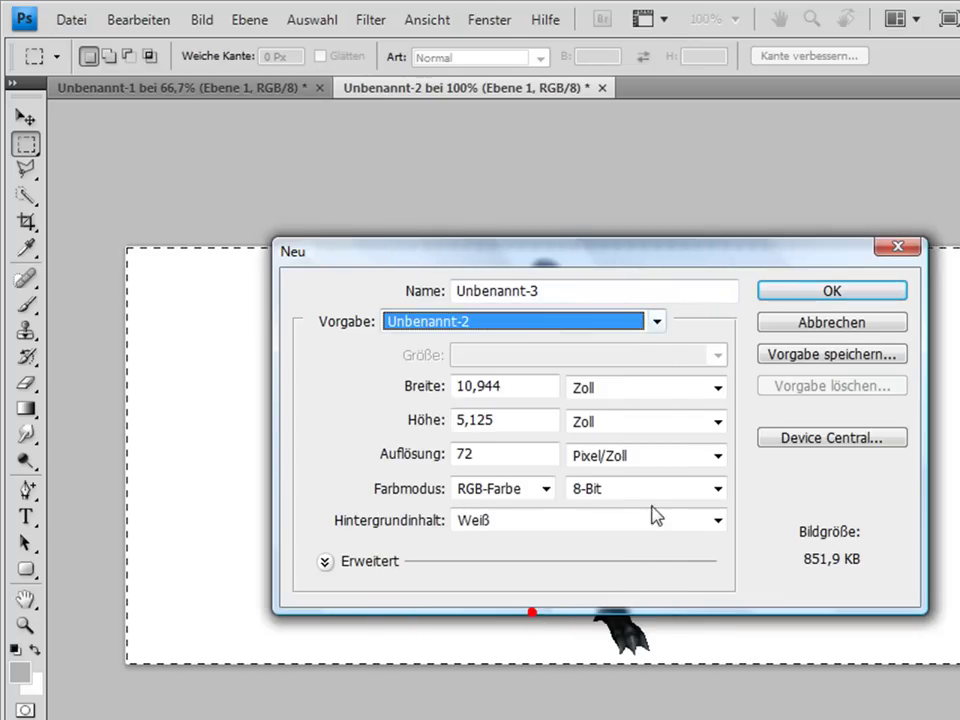
click(835, 300)
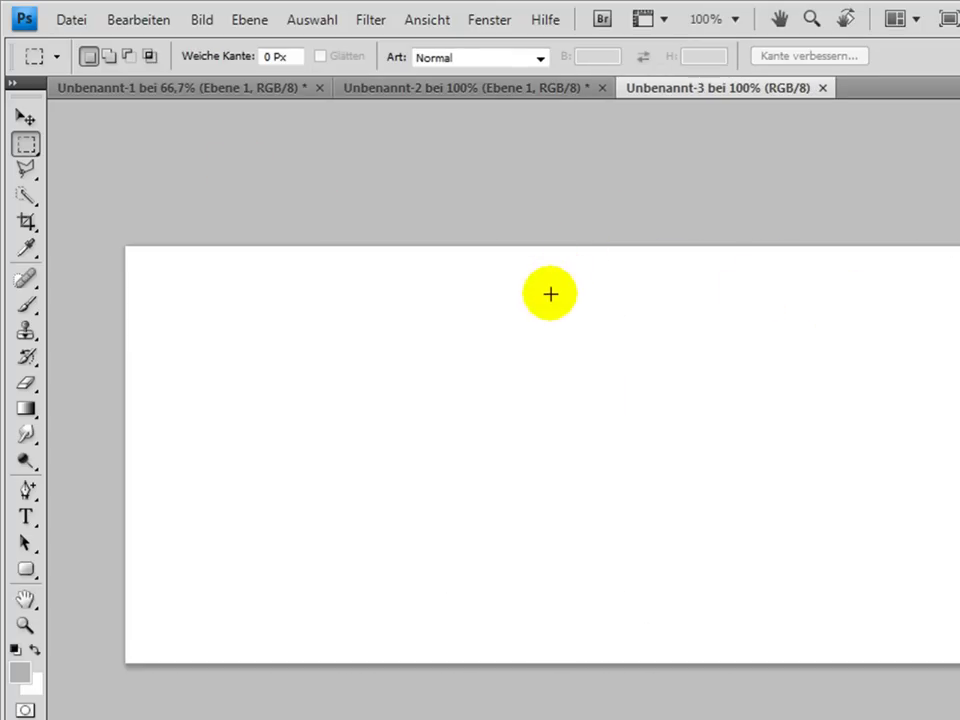
click(138, 19)
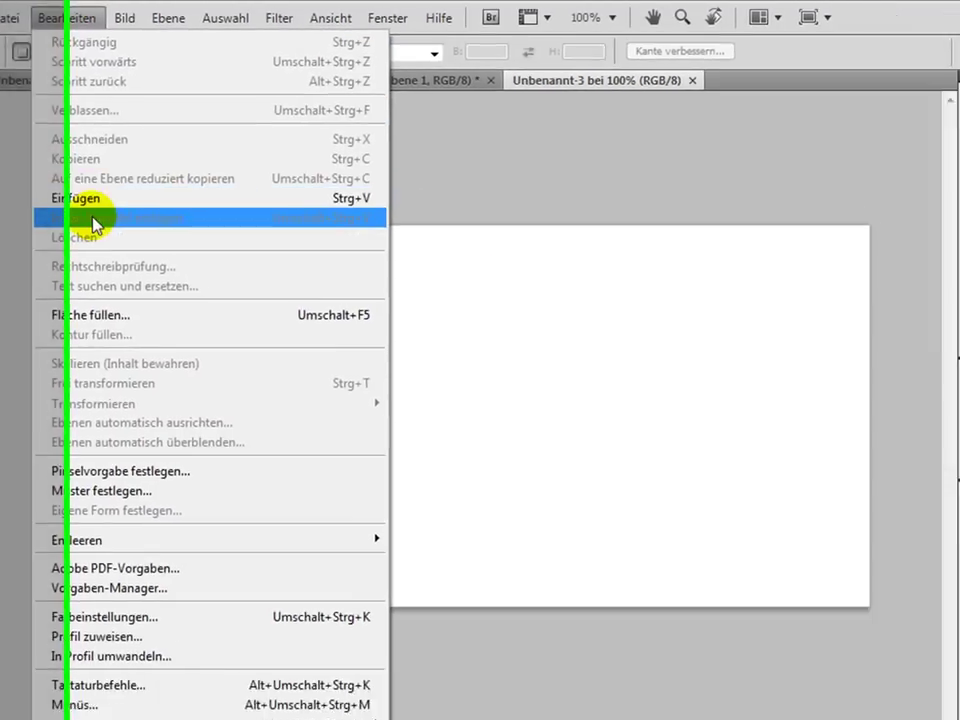
click(190, 217)
right_click(880, 535)
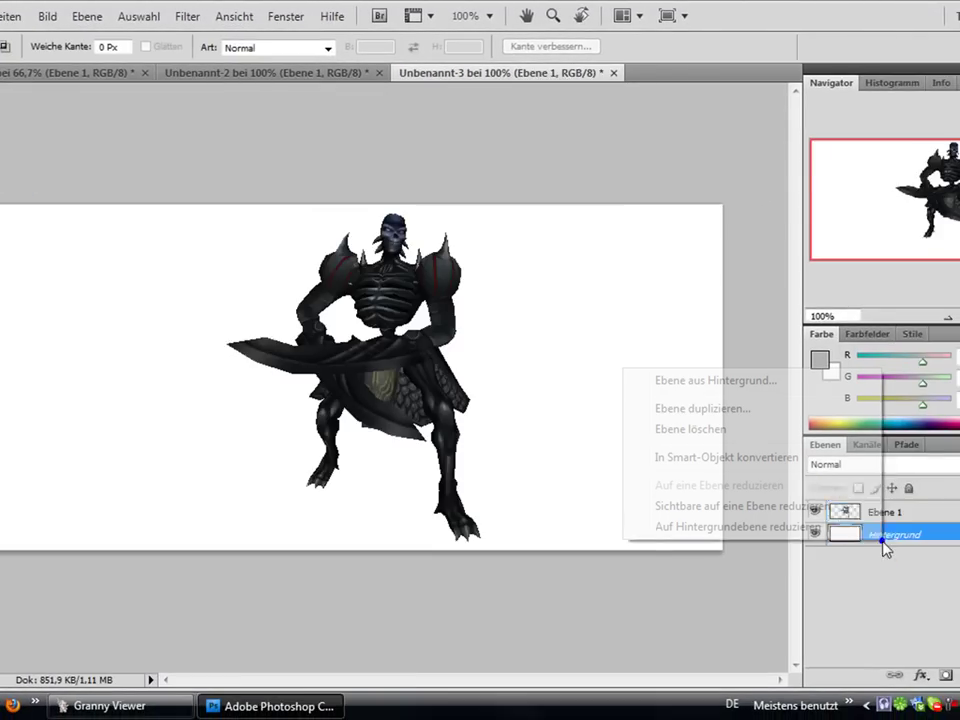
click(700, 433)
click(10, 16)
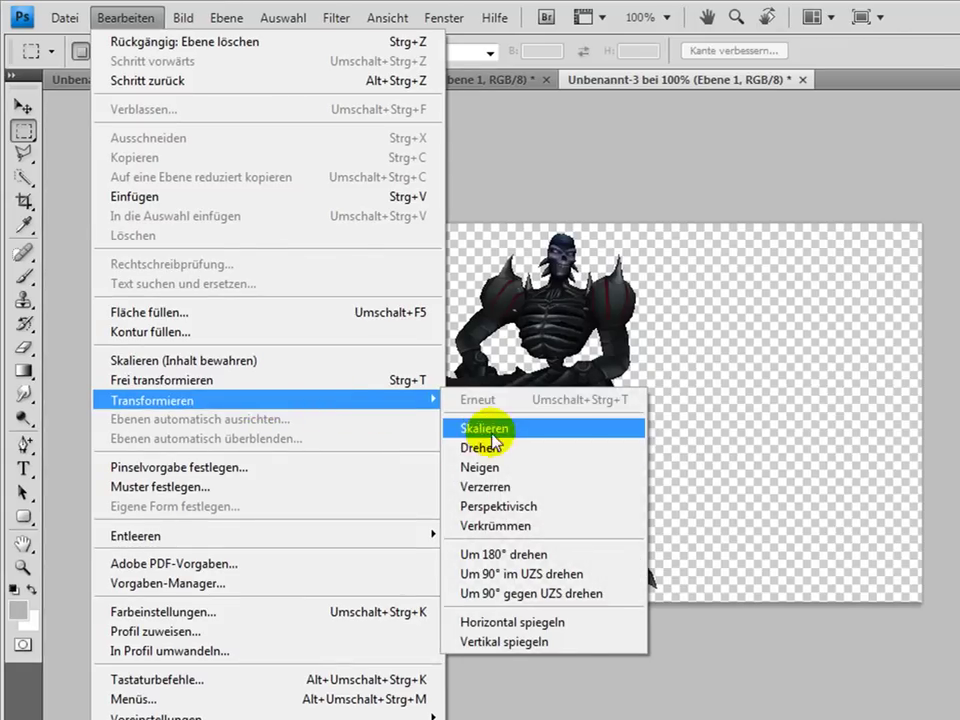
- Scale the character figure down to about 72%
mouse_move(140, 399)
click(352, 401)
mouse_move(659, 234)
mouse_down()
mouse_move(582, 330)
mouse_move(622, 282)
mouse_up()
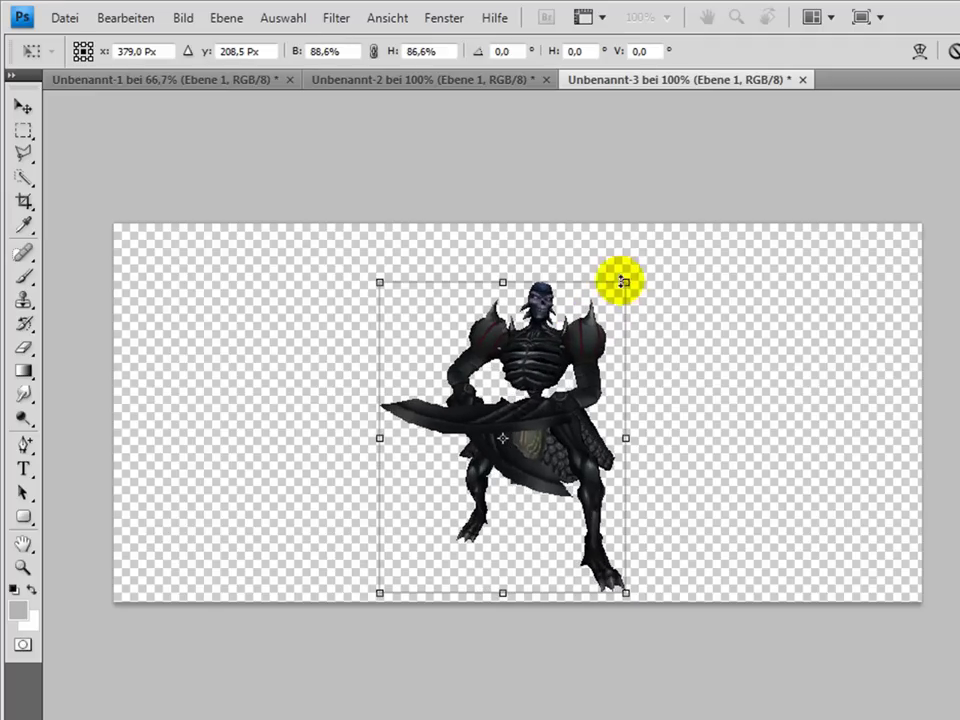
click(24, 226)
click(536, 304)
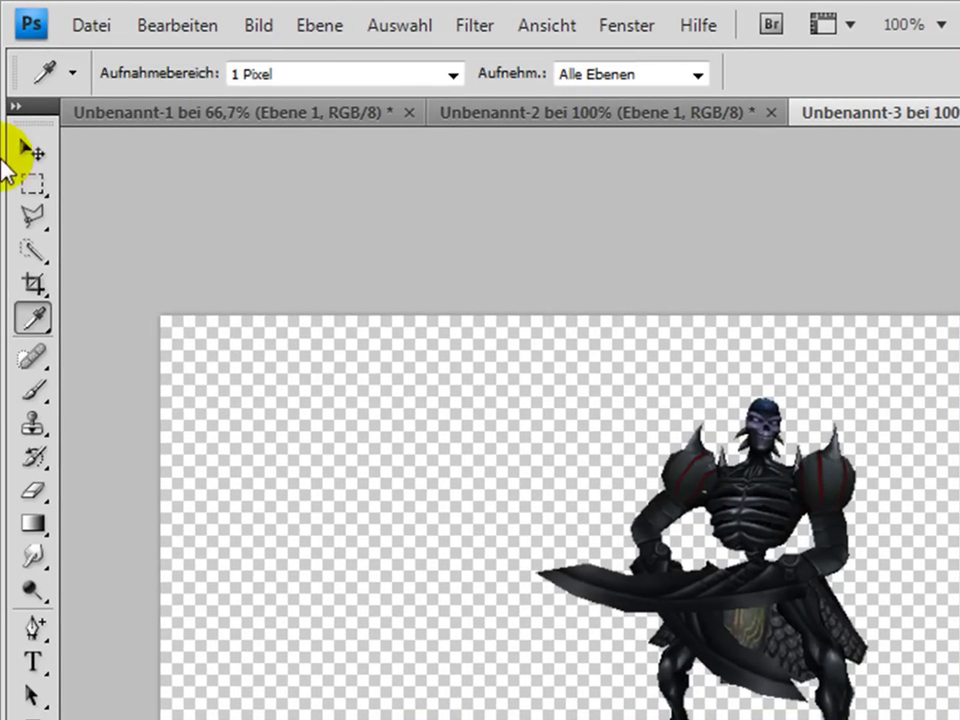
click(91, 25)
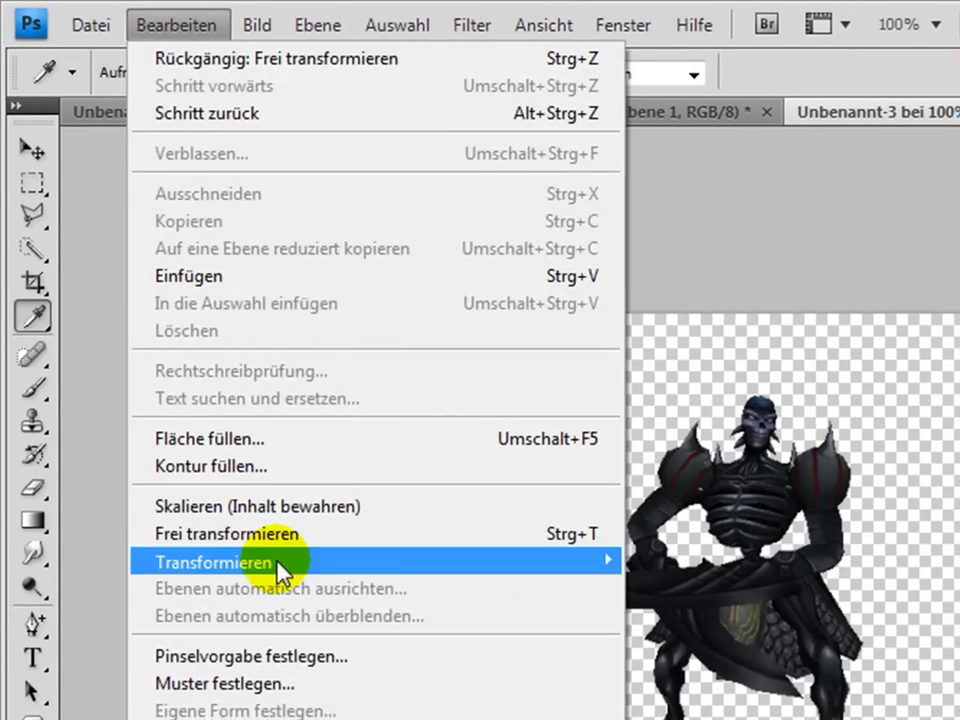
mouse_move(215, 562)
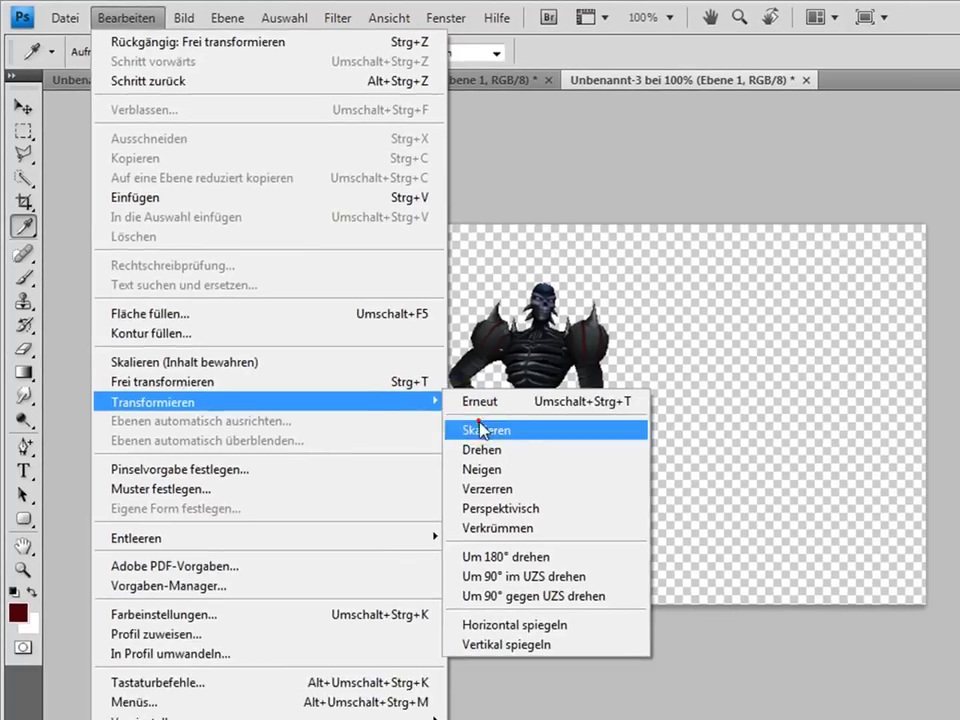
- Shrink the figure further to roughly 60% and move it right of centre
click(481, 430)
drag(628, 284, 528, 386)
click(25, 110)
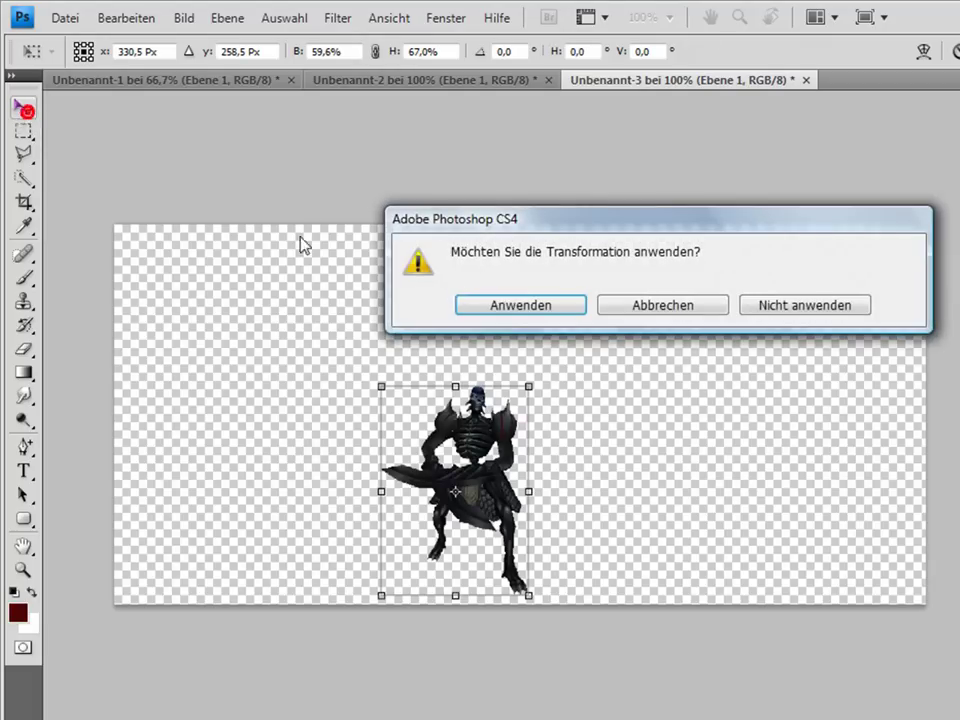
click(506, 313)
drag(285, 538, 480, 448)
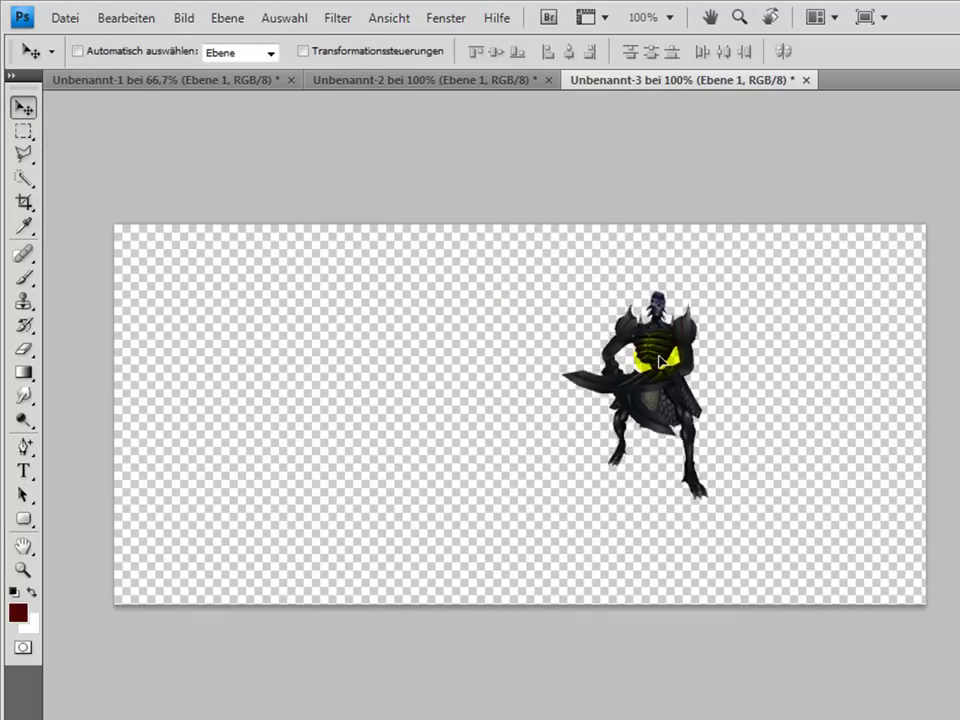
- Draw a dark red rounded rectangle and move its Form 1 layer below Ebene 1
drag(26, 523, 89, 537)
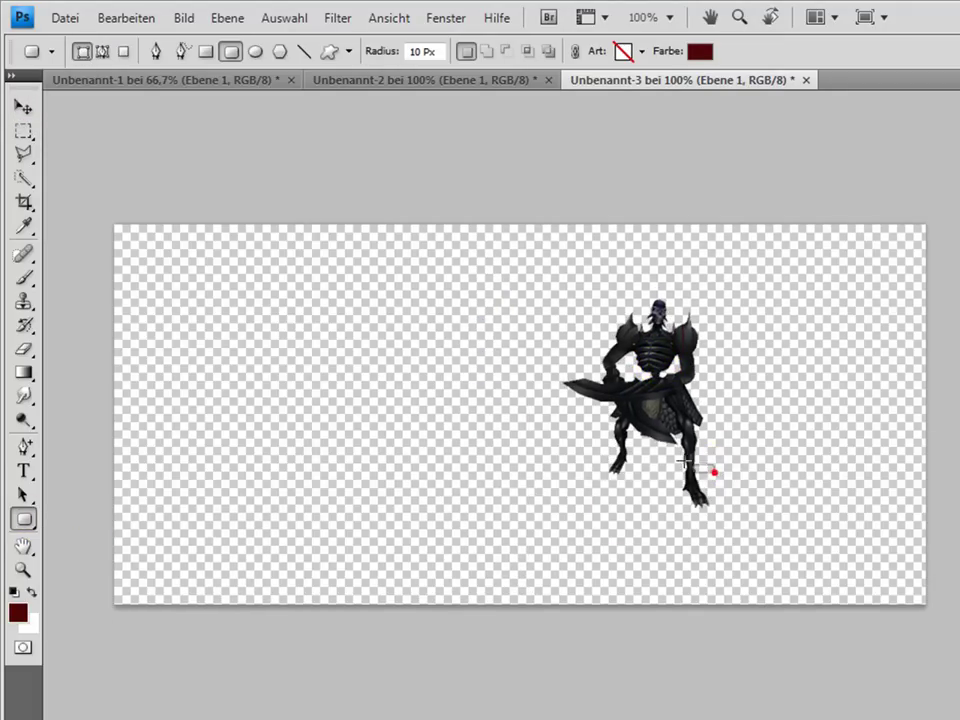
drag(713, 471, 372, 320)
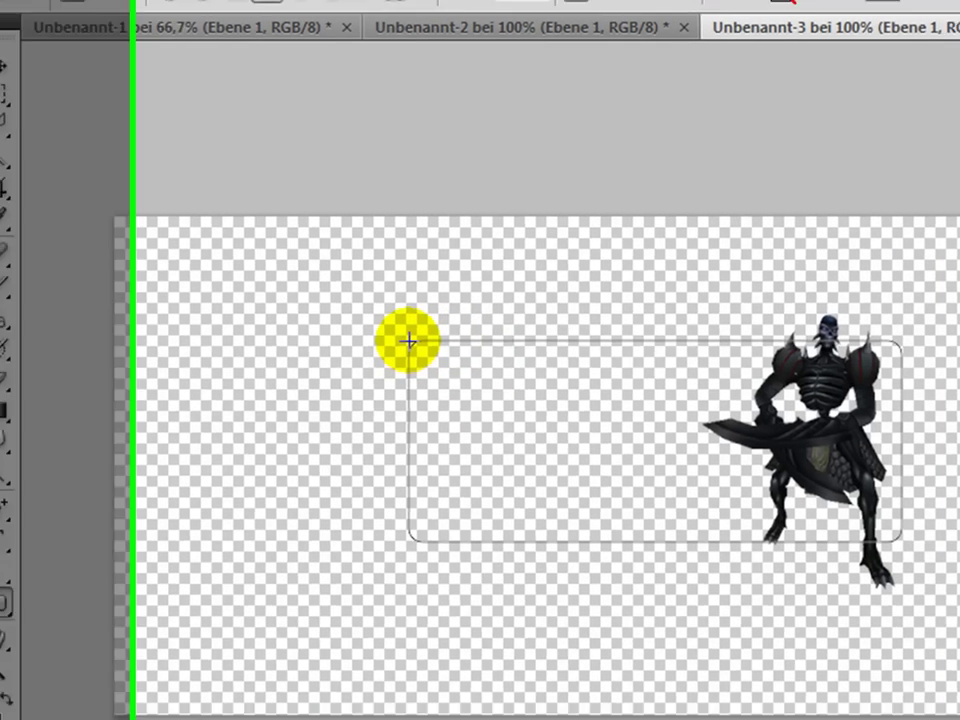
drag(417, 343, 417, 343)
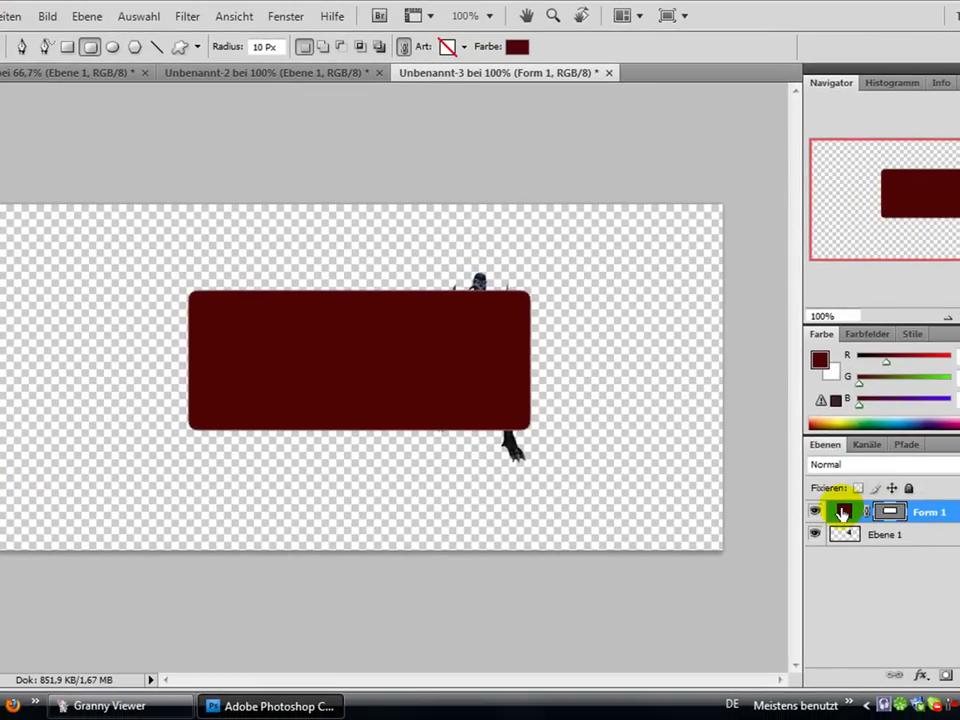
drag(857, 547, 859, 557)
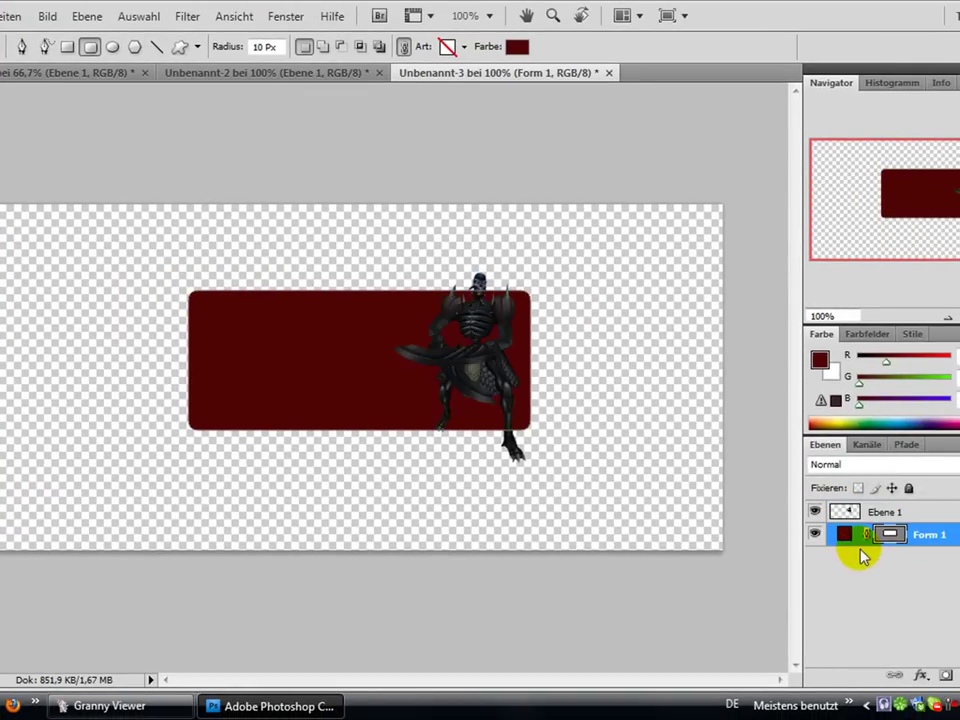
- Add a Schlagschatten drop shadow to the character layer Ebene 1
right_click(870, 512)
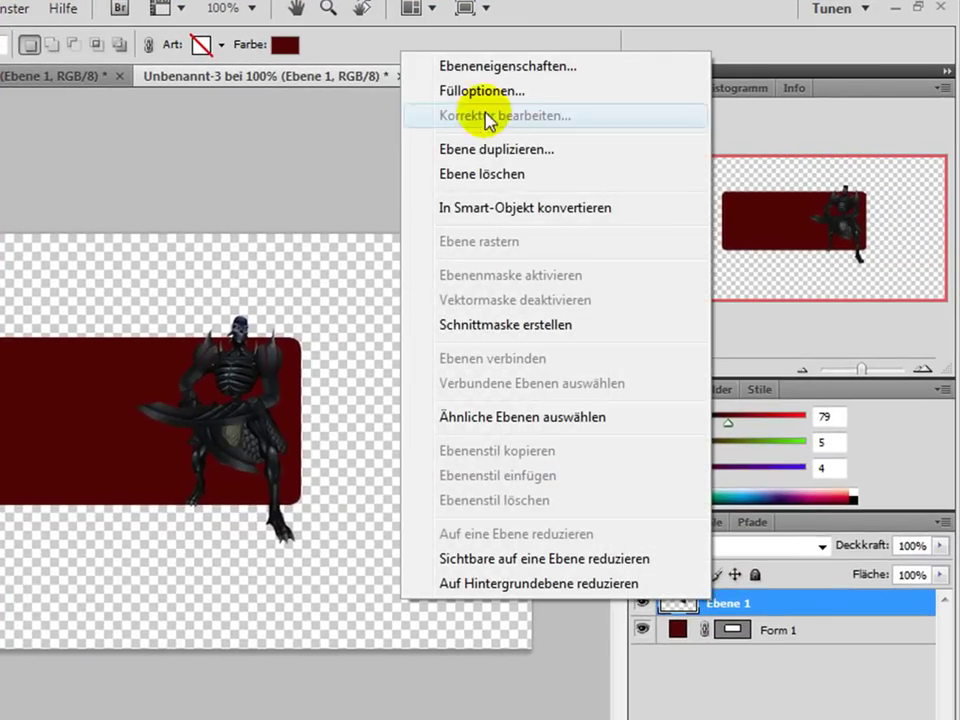
click(484, 91)
drag(157, 203, 418, 211)
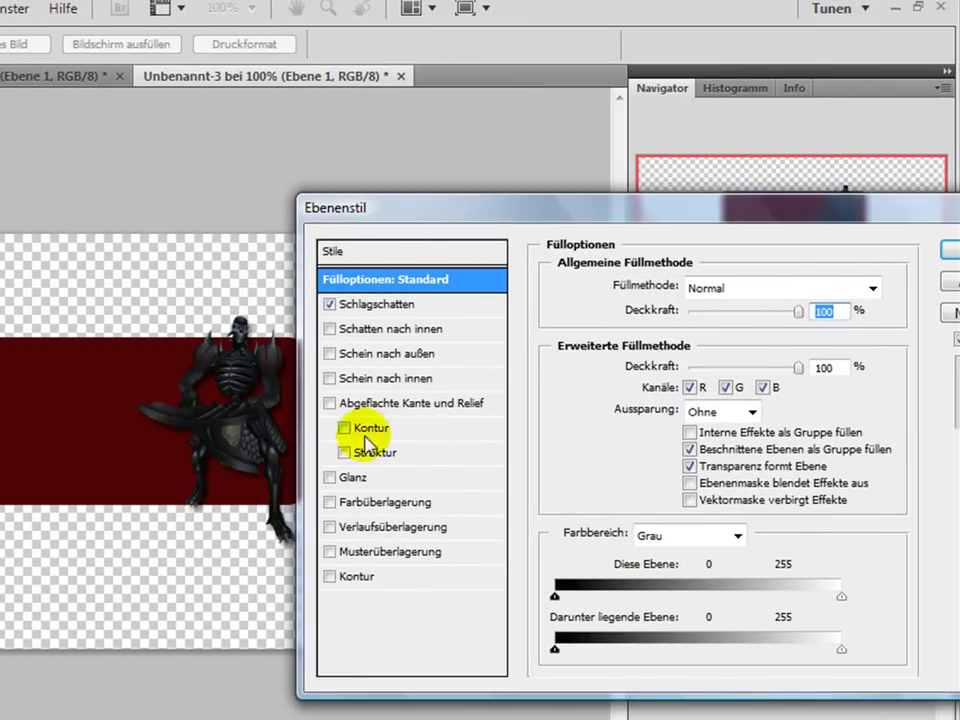
click(952, 251)
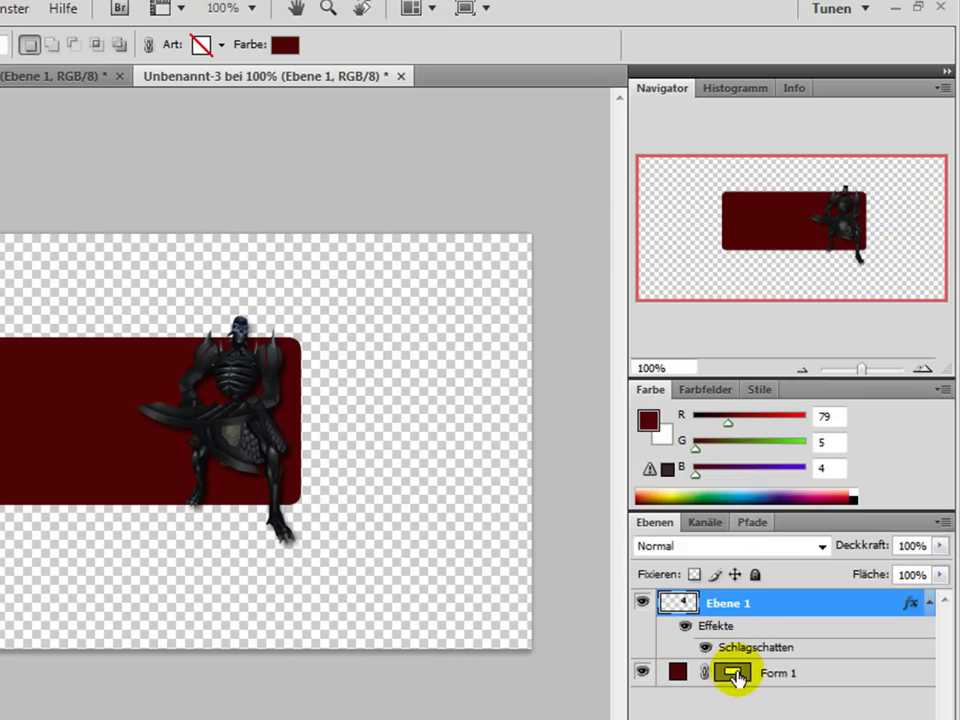
- Give the Form 1 box a black Kontur outline and nudge the character about 15 px right
click(735, 678)
right_click(678, 672)
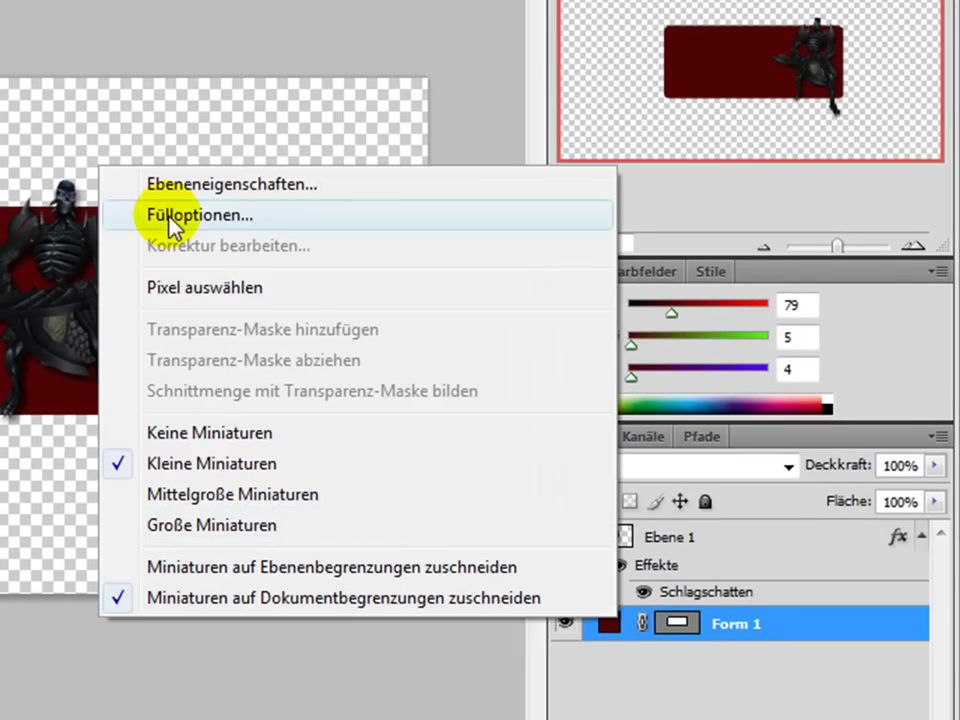
click(170, 217)
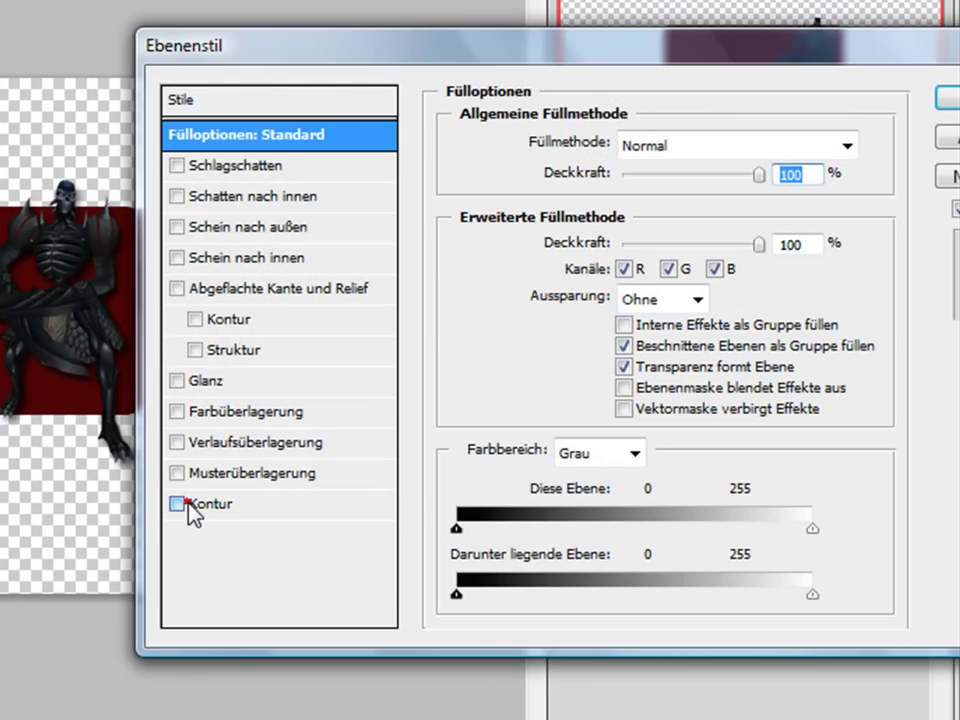
drag(634, 45, 686, 88)
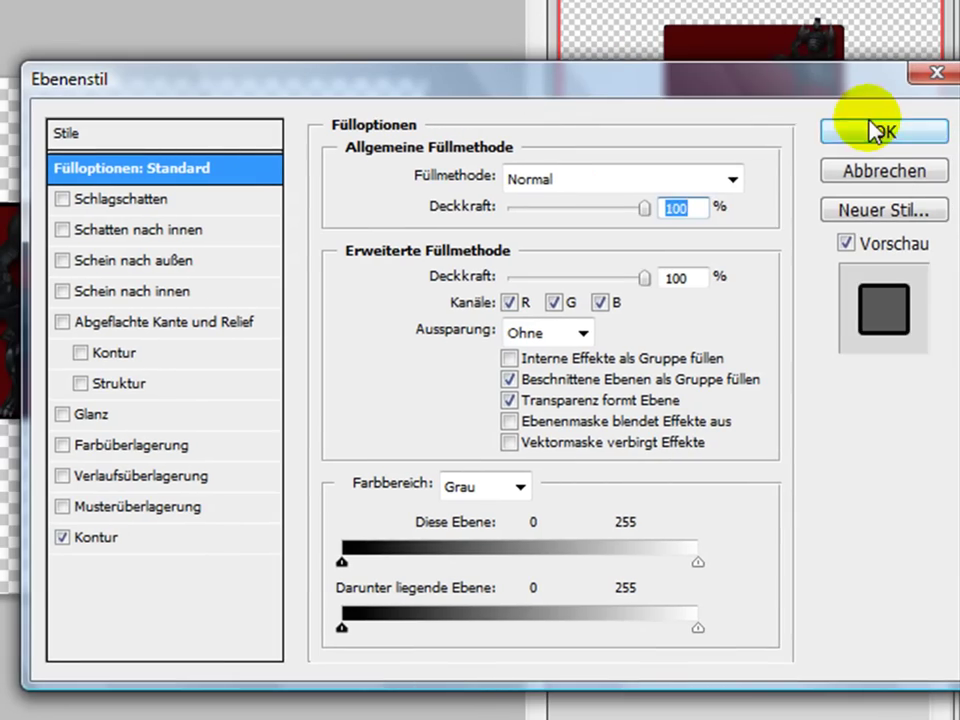
click(872, 130)
click(894, 514)
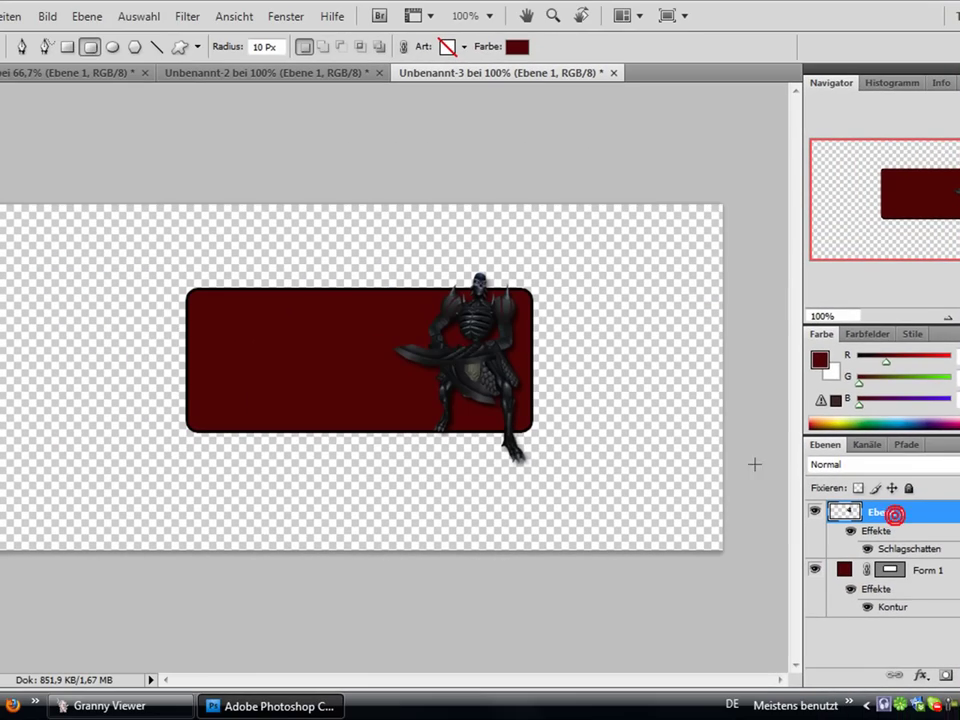
drag(468, 330, 479, 324)
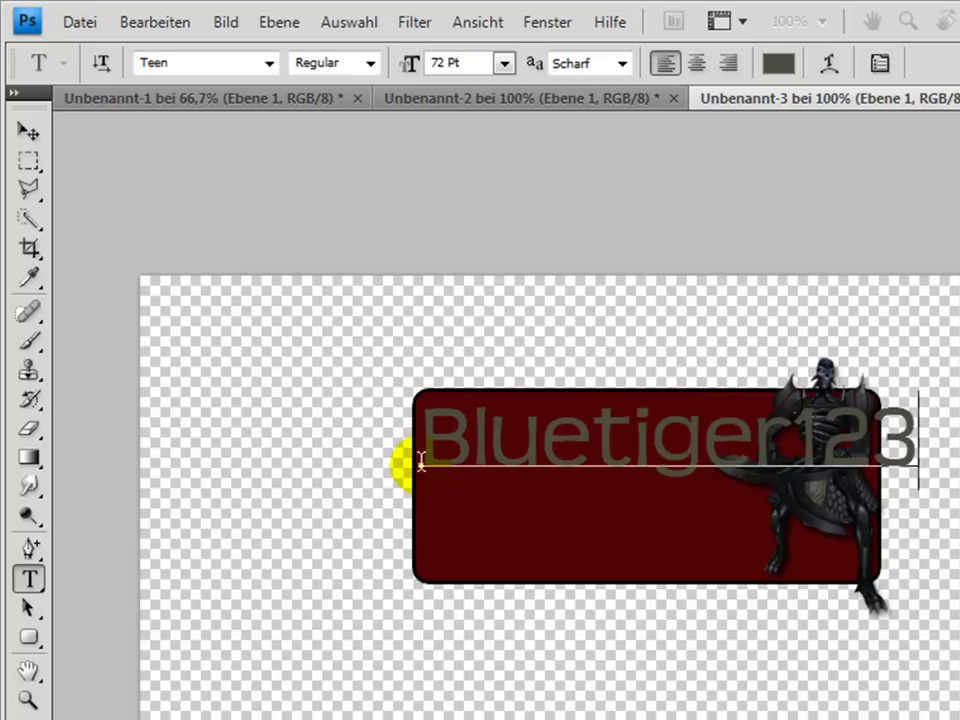
- Shrink the Bluetiger123 text slightly and tilt it to about -13°, nudging it left and up
click(155, 22)
mouse_move(188, 493)
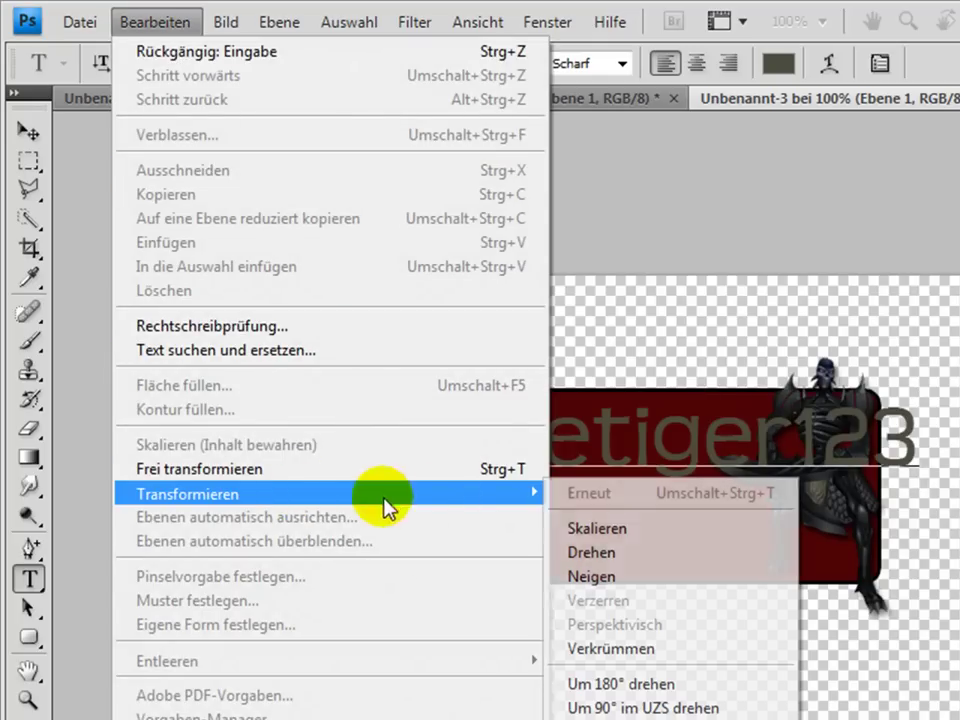
click(655, 530)
mouse_move(920, 390)
mouse_down()
mouse_move(807, 414)
mouse_move(827, 420)
mouse_up()
click(150, 22)
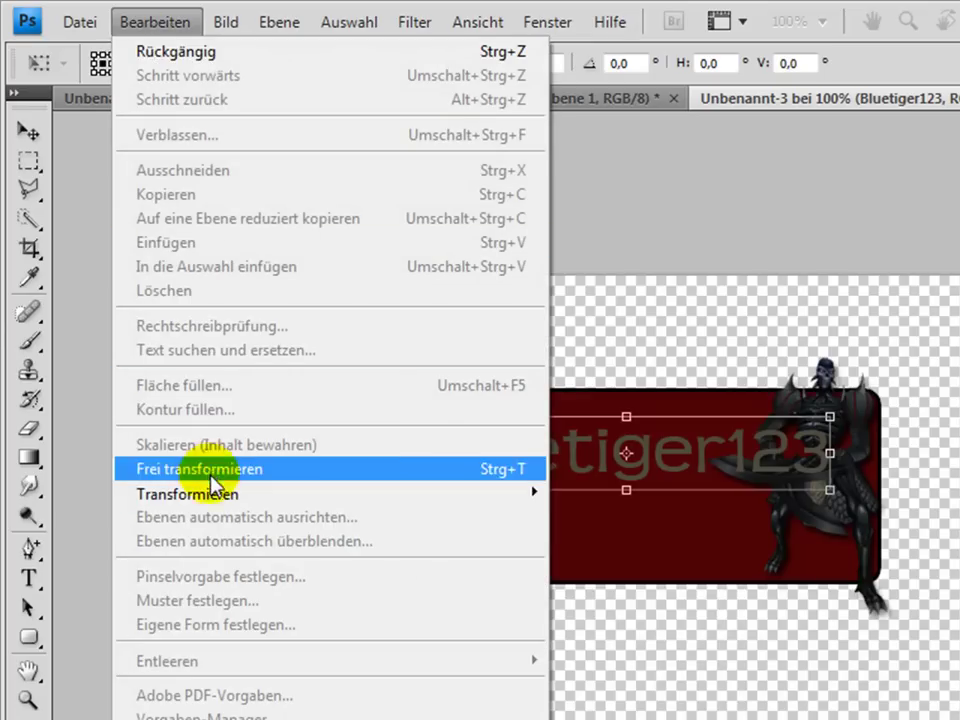
click(596, 551)
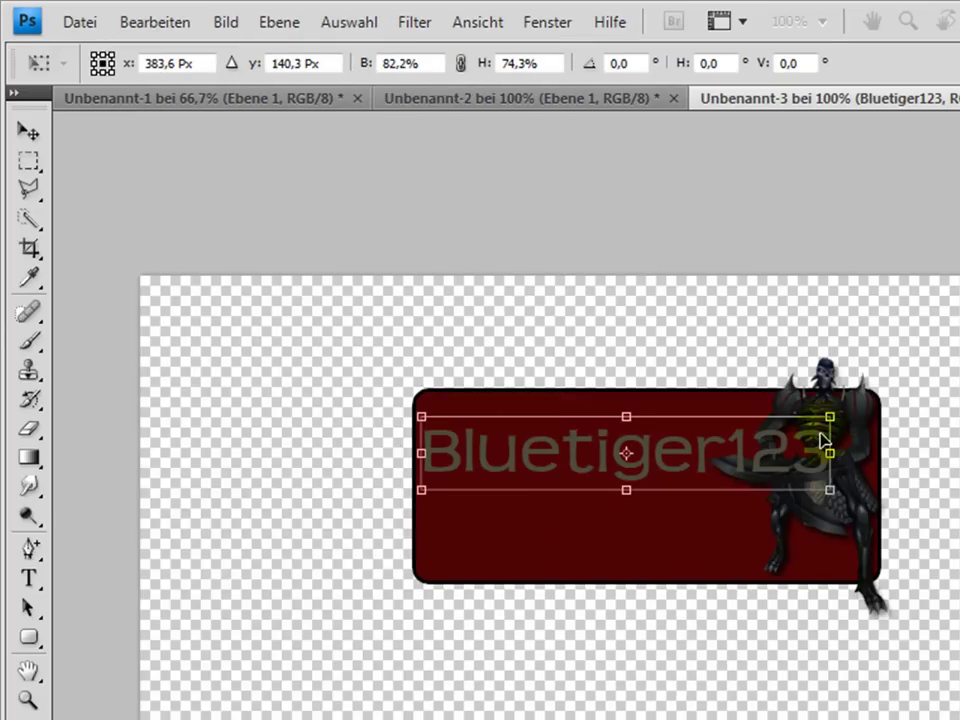
drag(828, 405, 810, 380)
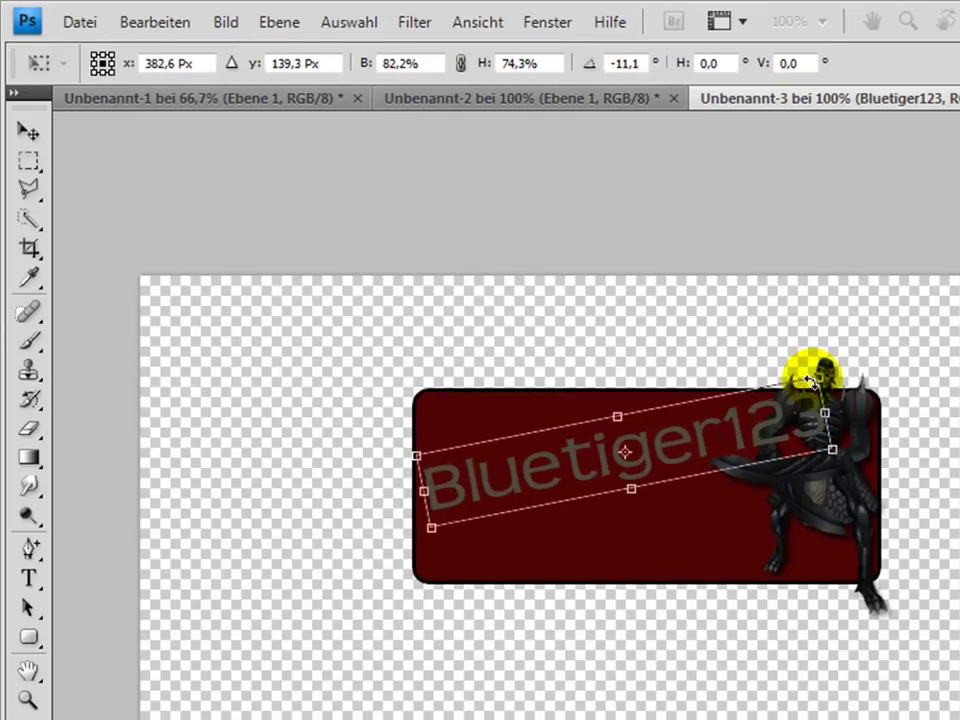
key(Left)
key(Left)
key(Left)
key(Left)
key(Left)
key(Left)
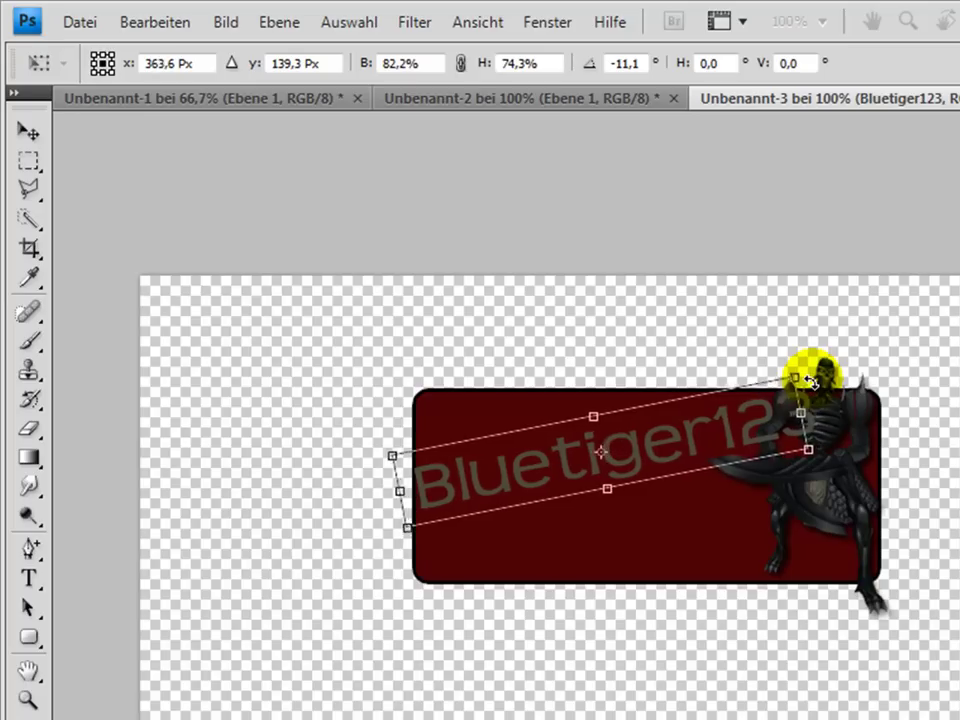
key(Left)
key(Left)
key(Left)
key(Up)
key(Up)
key(Up)
drag(785, 374, 785, 374)
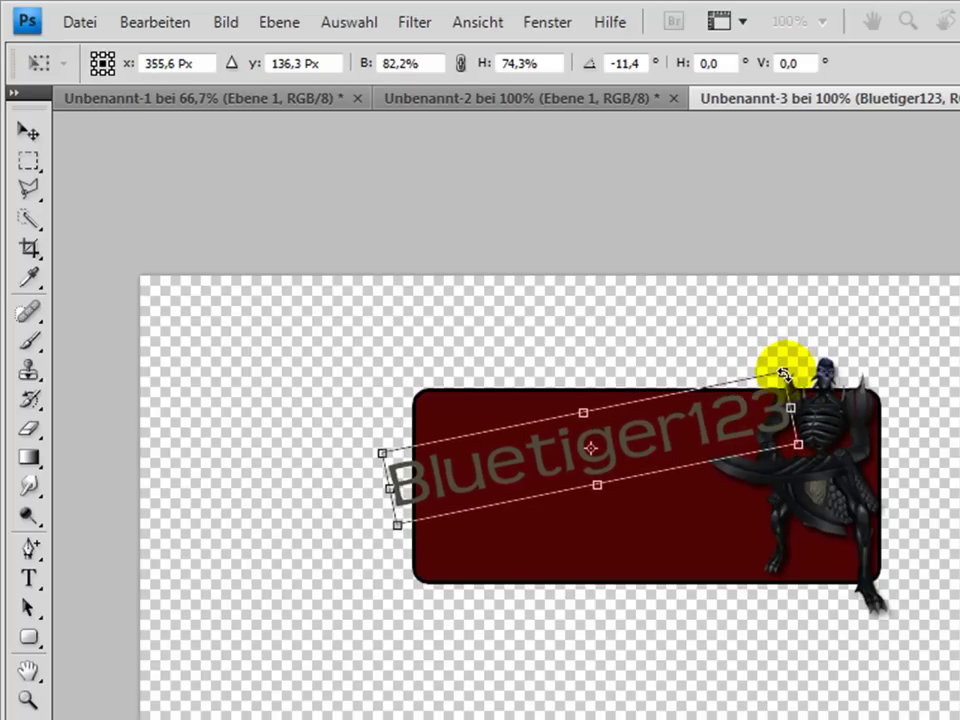
- Rescale the text to about 75.7% × 60% and fine-tune its tilt near -13.3° and position
click(140, 22)
mouse_move(190, 493)
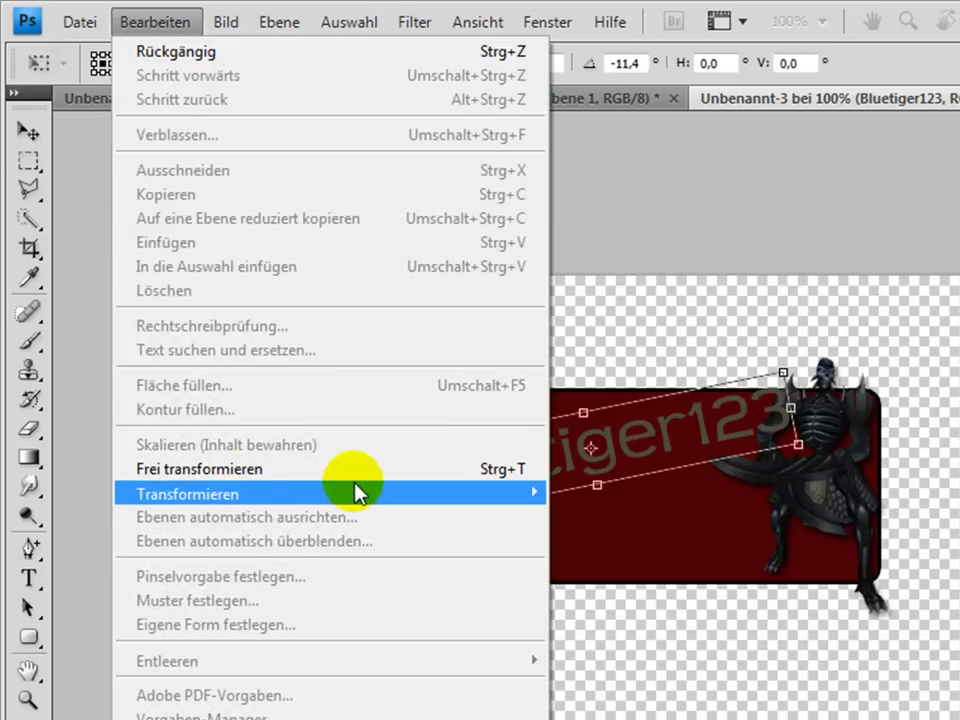
click(604, 524)
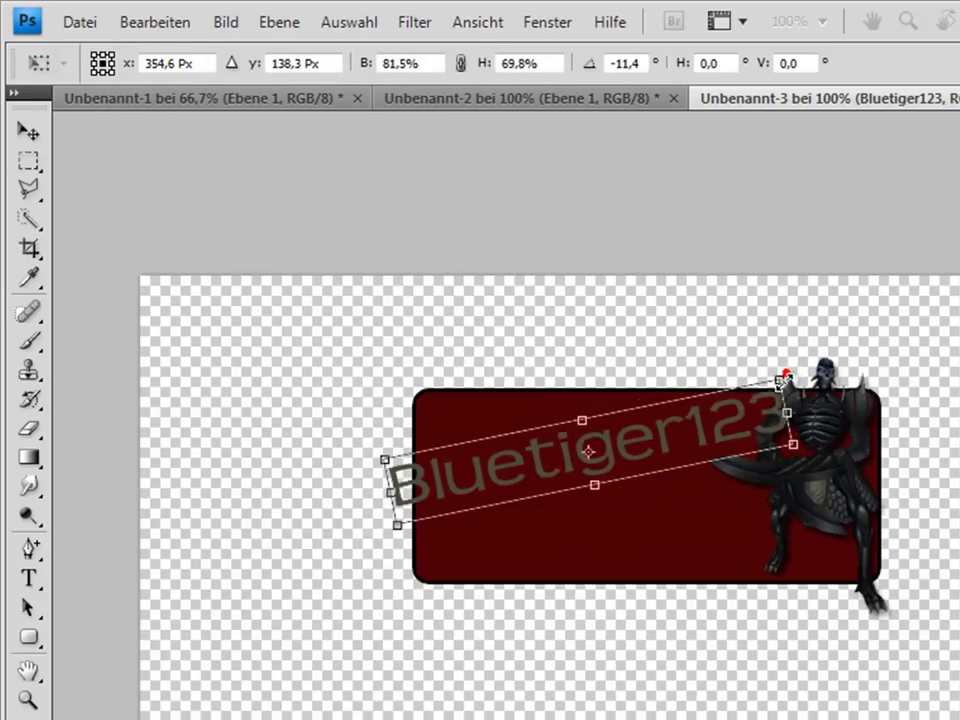
drag(781, 370, 768, 391)
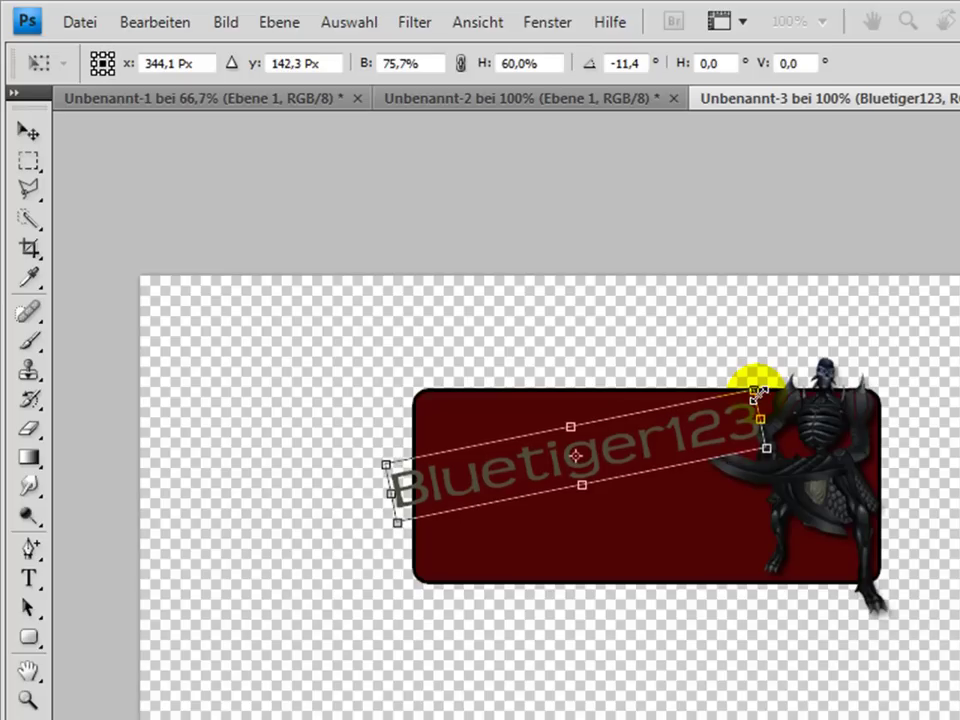
key(Up)
key(Up)
key(Up)
key(Right)
key(Right)
key(Up)
key(Up)
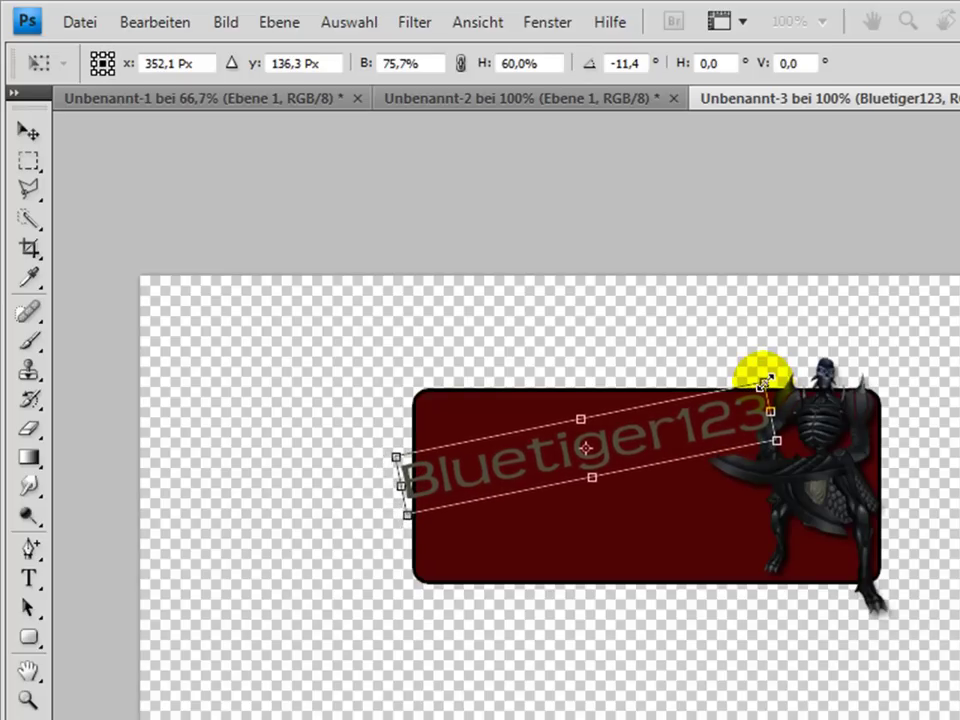
click(148, 22)
mouse_move(188, 493)
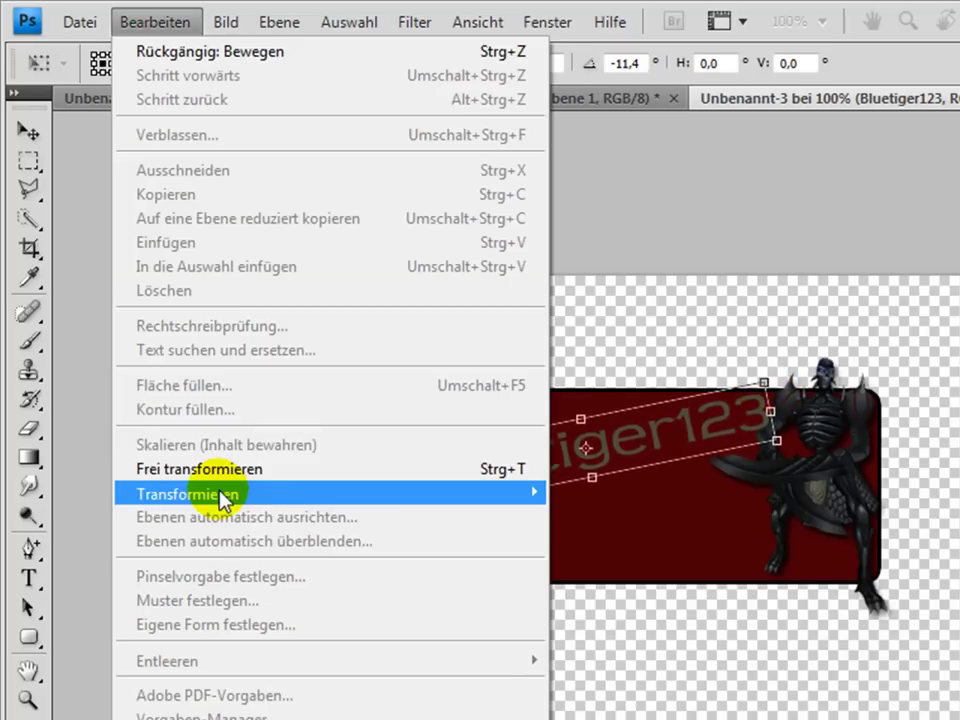
click(568, 553)
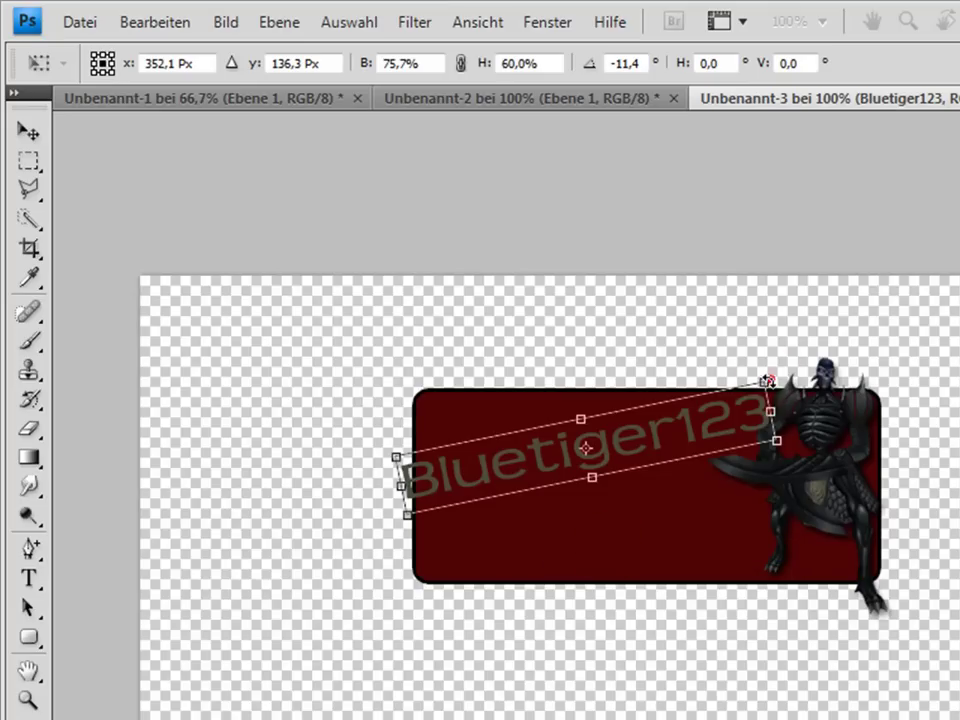
drag(766, 381, 763, 371)
key(Up)
key(Up)
key(Up)
drag(764, 368, 764, 375)
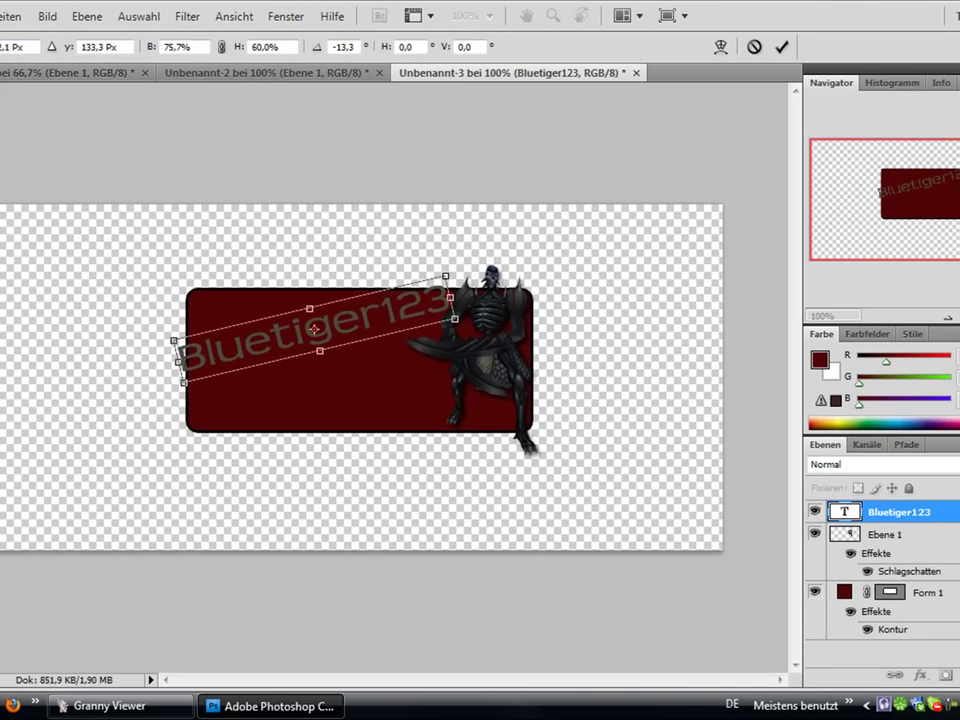
- Apply the text transform and enable Kontur and Verlaufsüberlagerung on the Bluetiger123 layer
key(v)
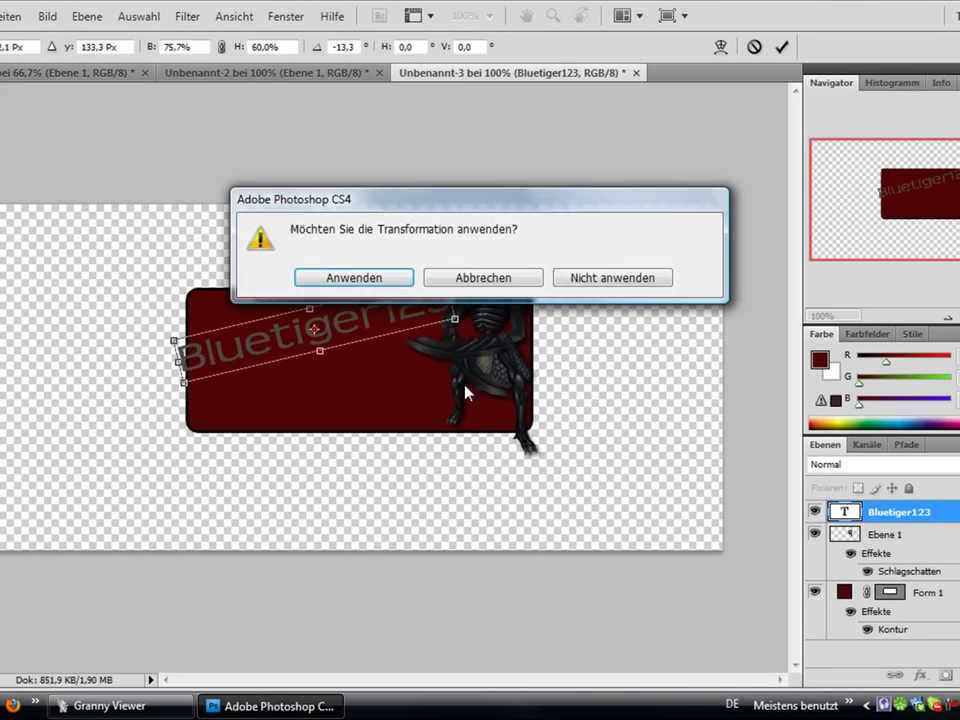
click(393, 283)
right_click(885, 513)
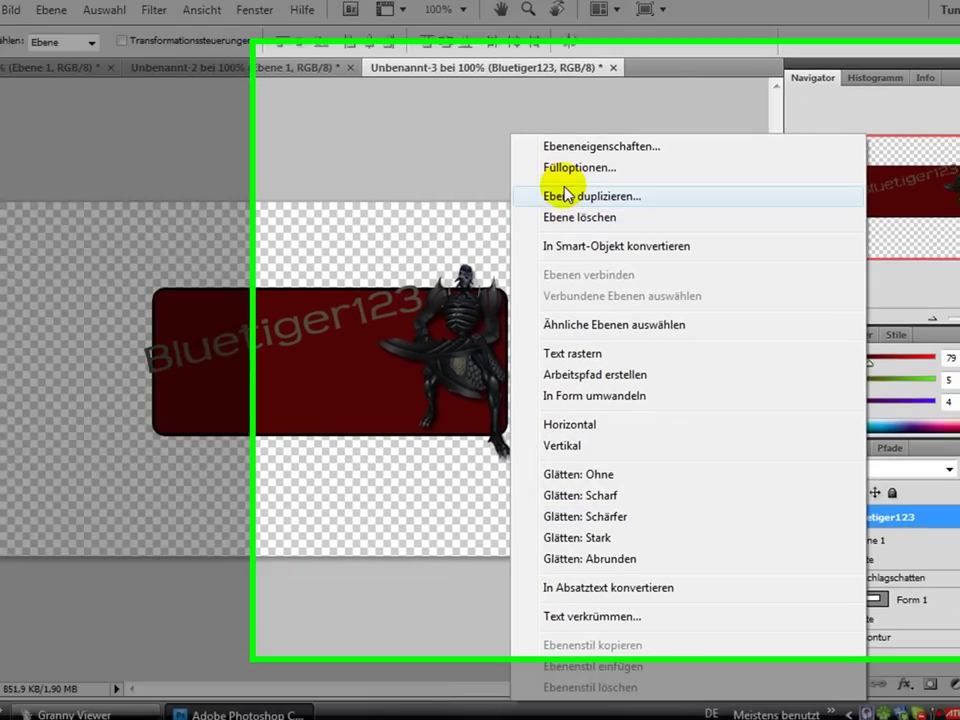
click(600, 170)
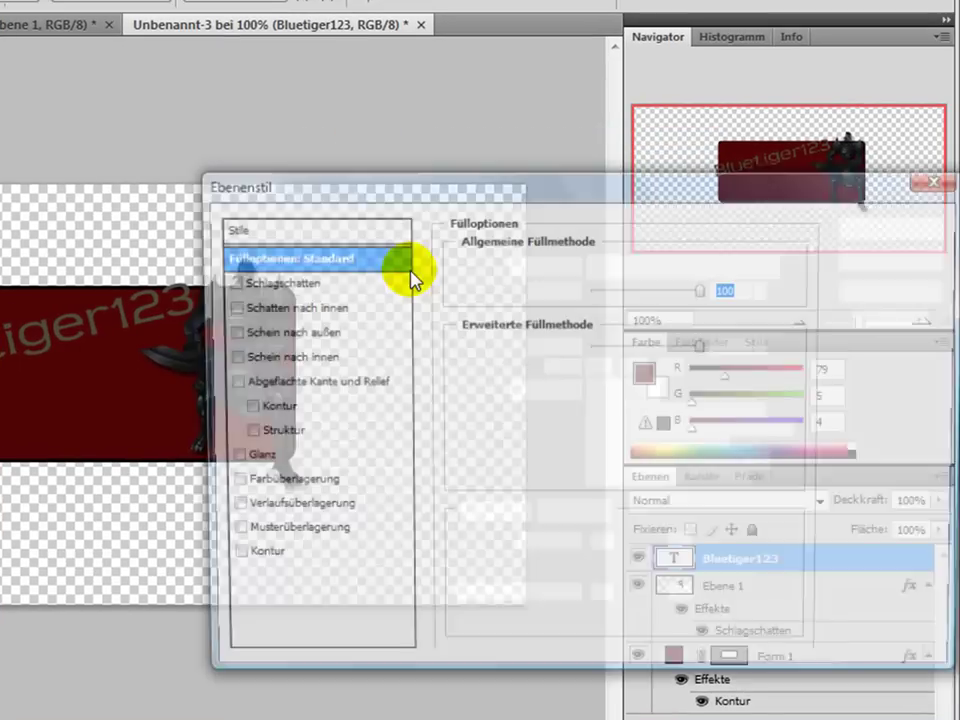
click(228, 559)
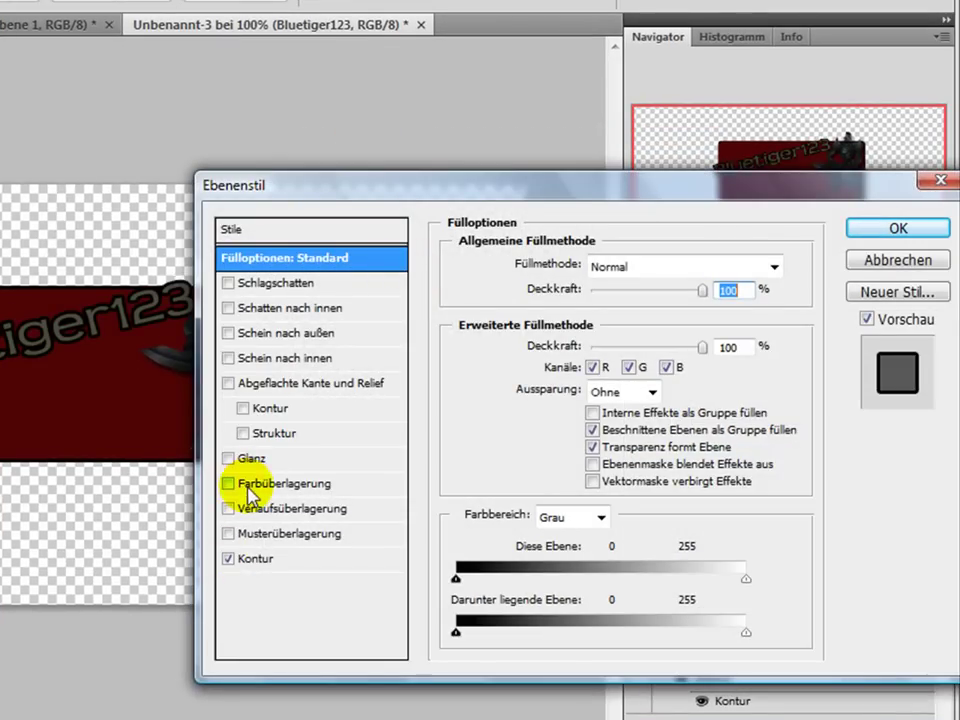
drag(480, 200, 620, 202)
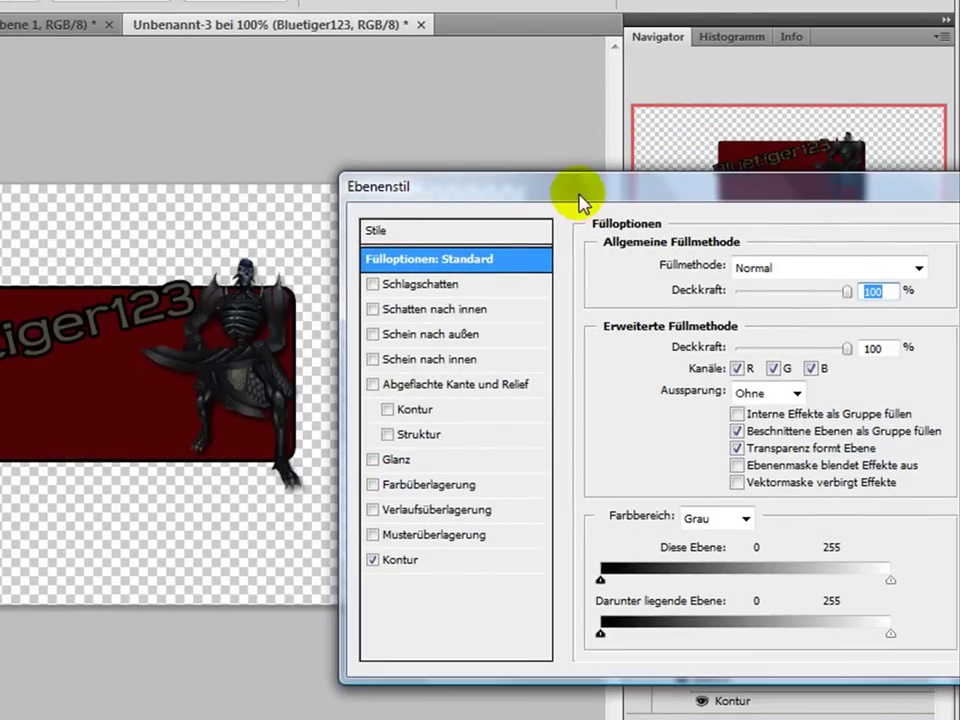
click(372, 509)
click(426, 512)
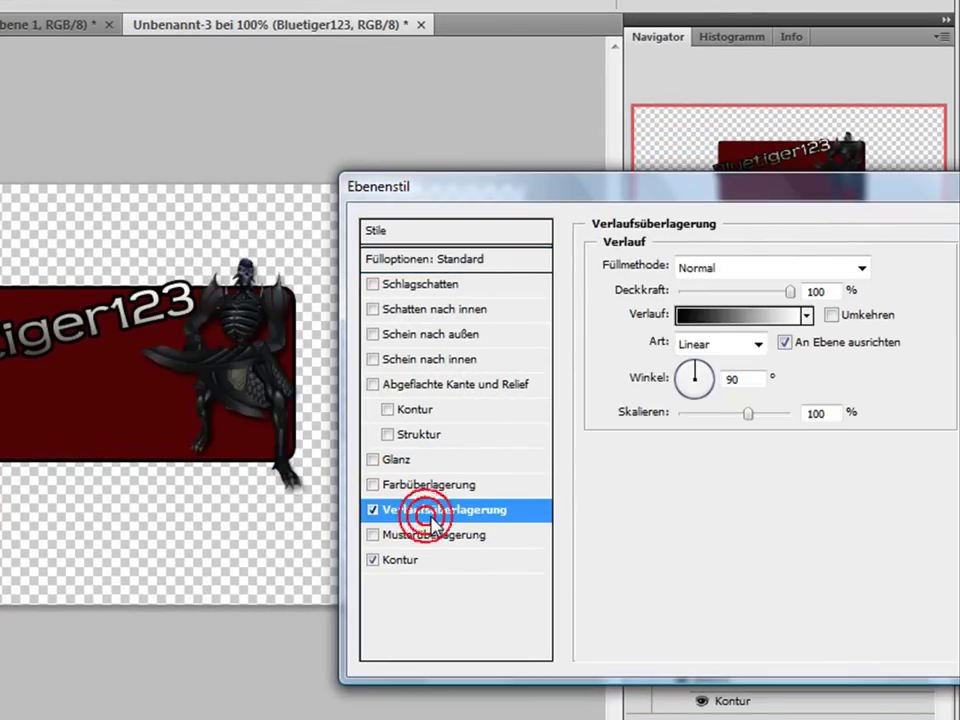
- Set the gradient to run from near-black 15191a to dark blue 2b476c, sampled from the image
click(743, 318)
double_click(431, 451)
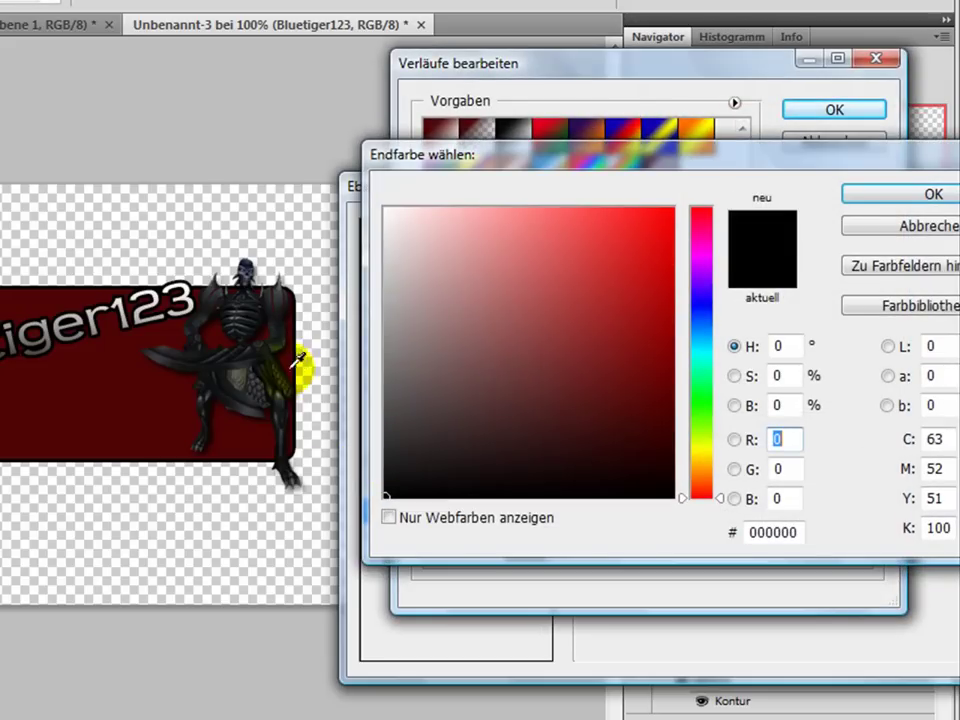
click(288, 326)
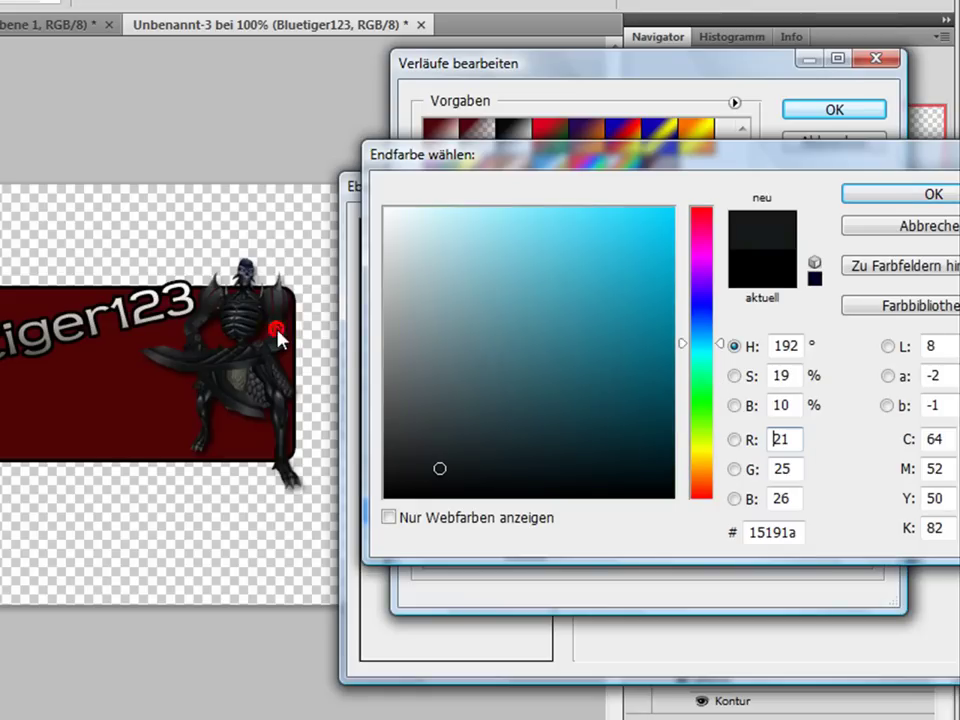
click(915, 190)
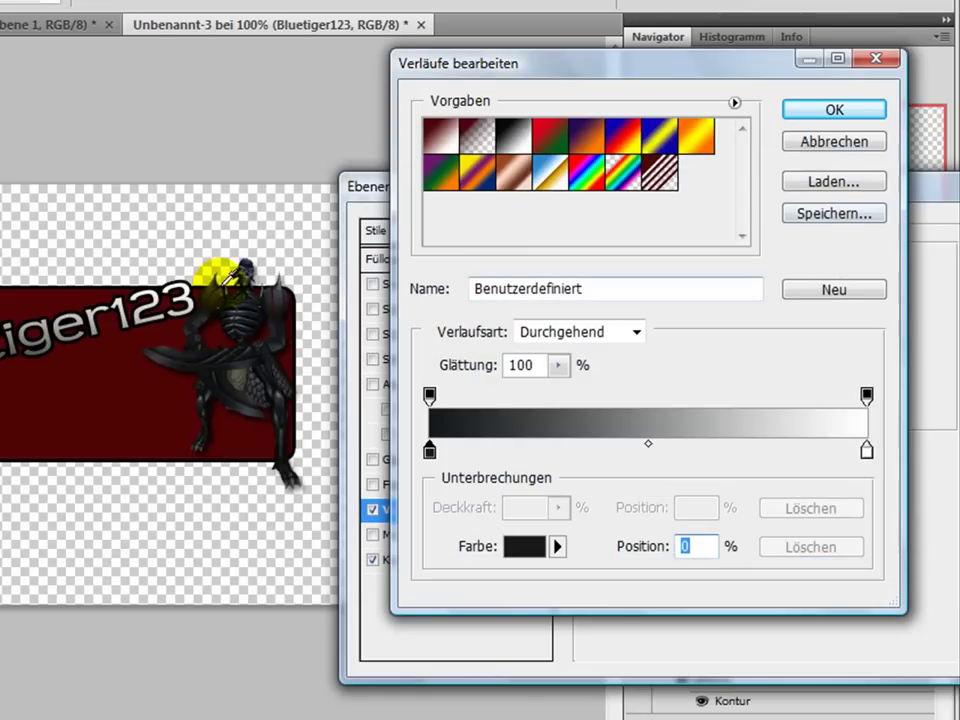
double_click(866, 452)
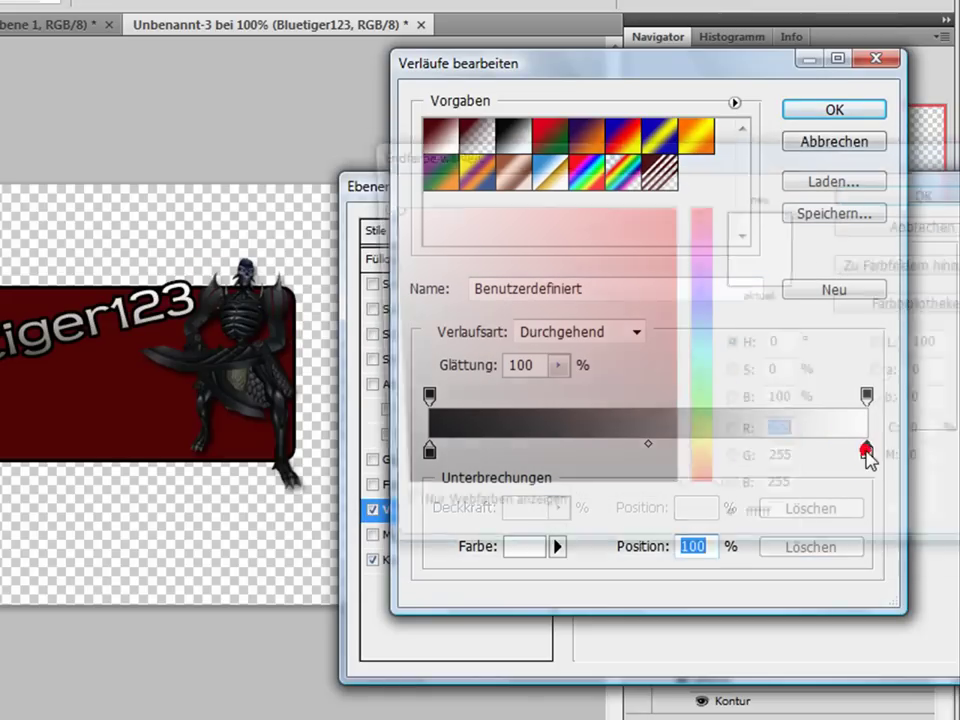
click(242, 262)
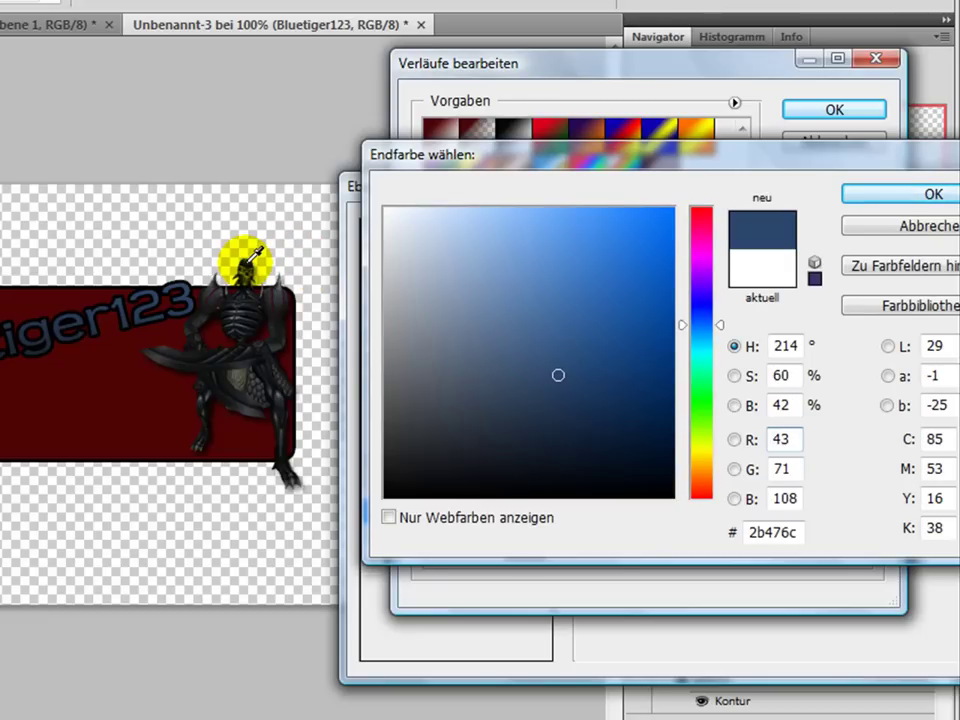
click(910, 195)
click(864, 118)
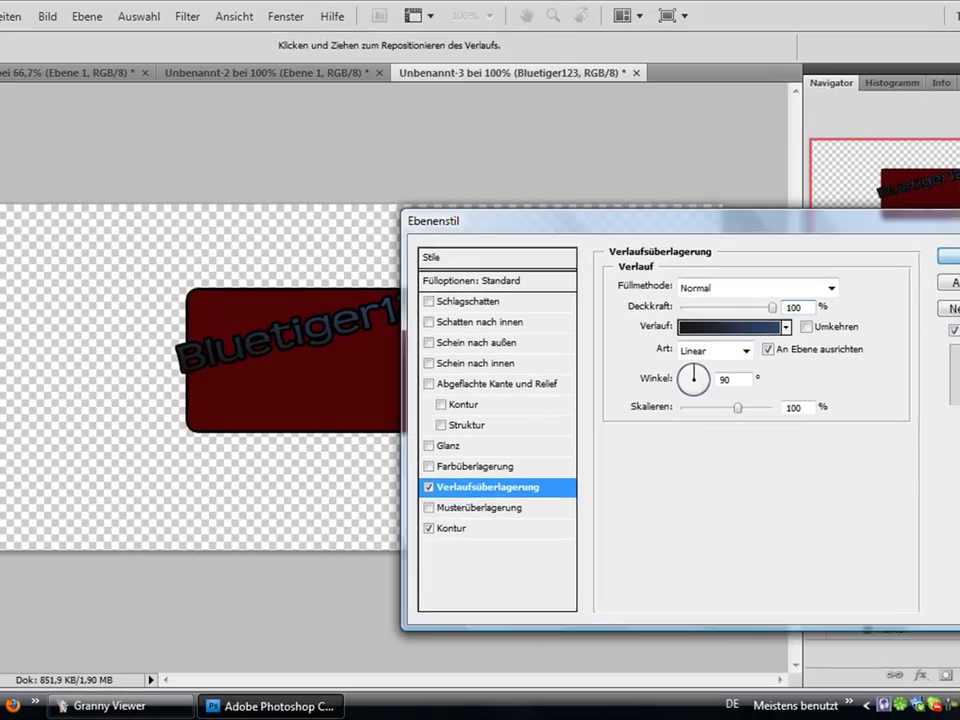
key(Return)
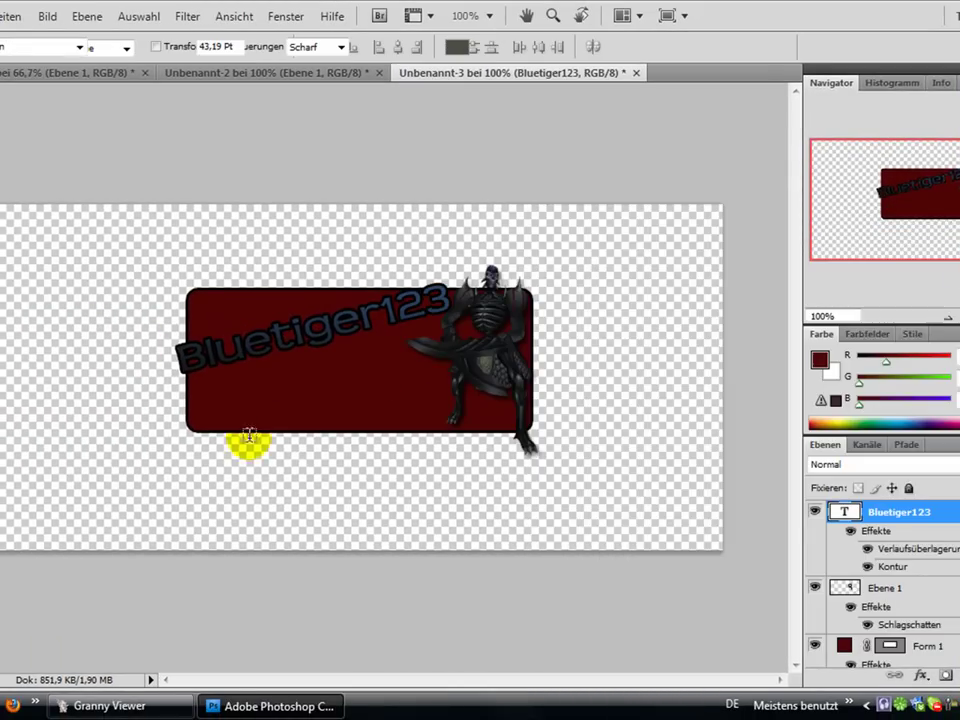
- Add 'Signatur-Tutorial' text, scaled to about 48.5% × 47.3%, along the box's bottom
click(220, 412)
text(Signatur-Tu)
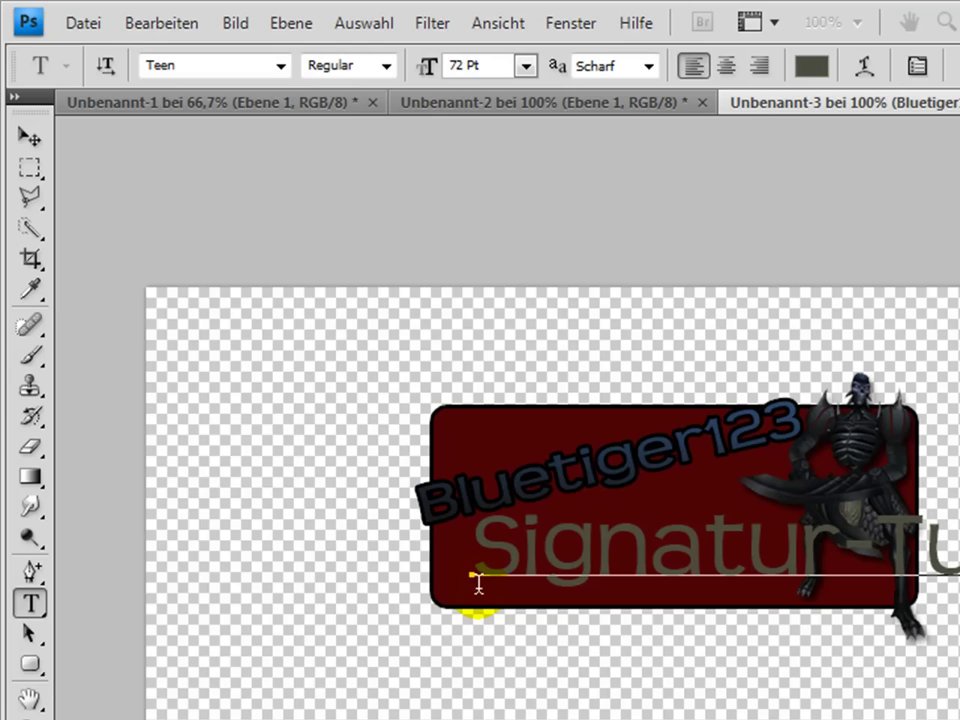
click(157, 22)
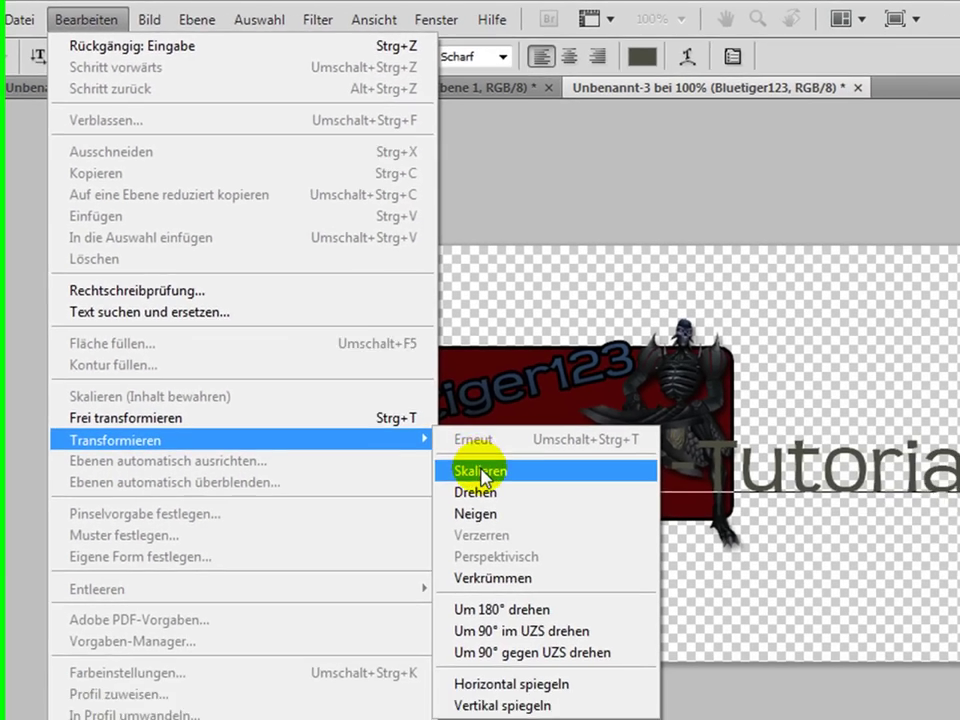
mouse_move(196, 513)
click(610, 552)
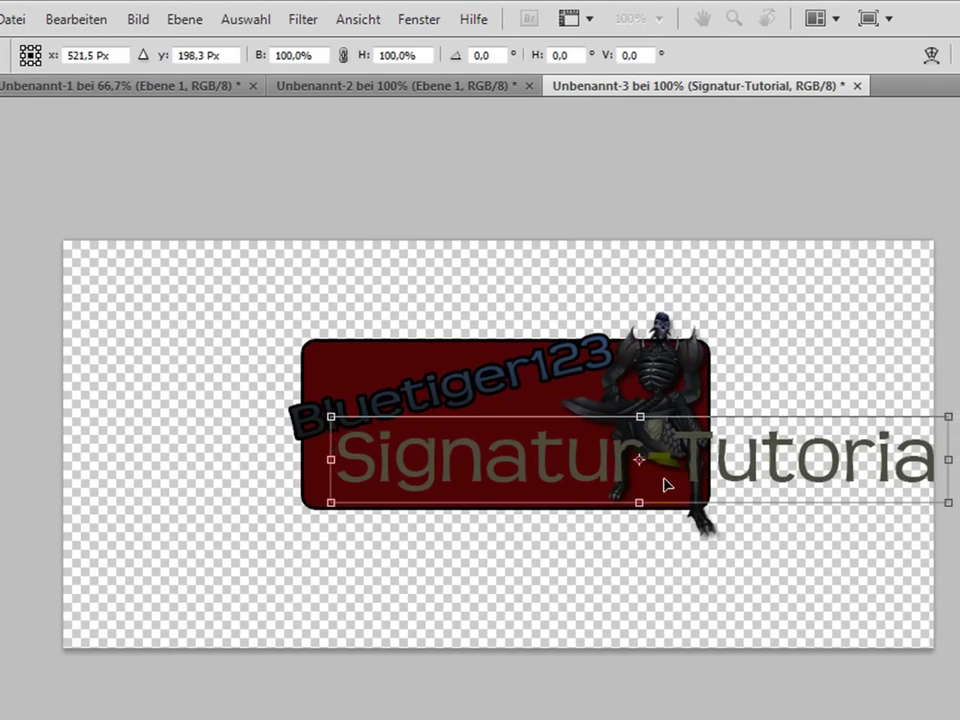
drag(846, 450, 817, 450)
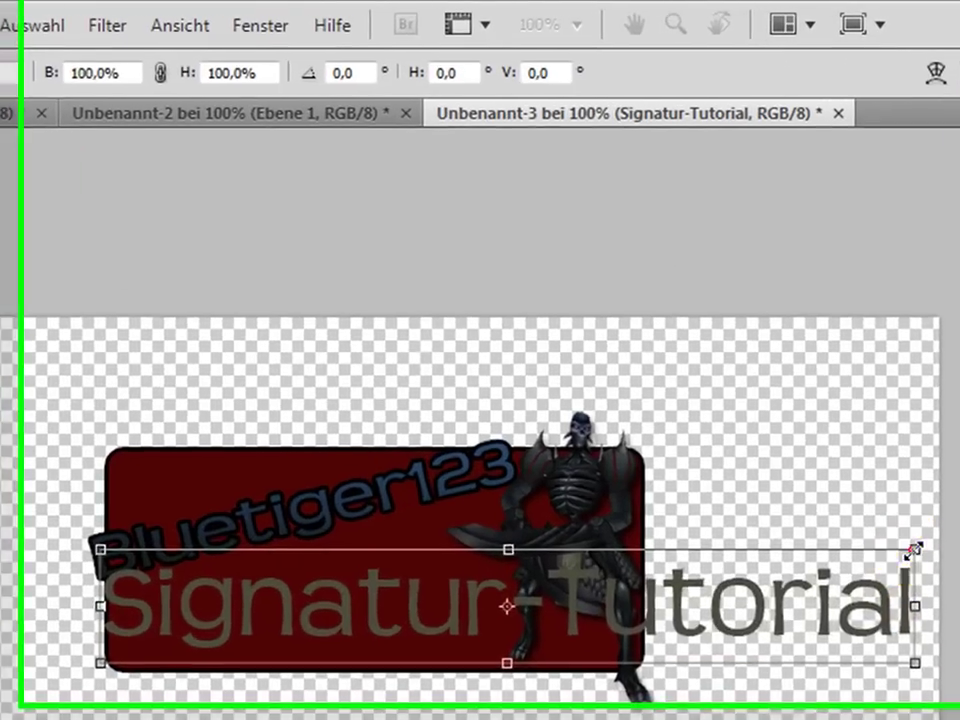
drag(913, 549, 490, 627)
key(Up)
key(Up)
key(Right)
key(Right)
key(Up)
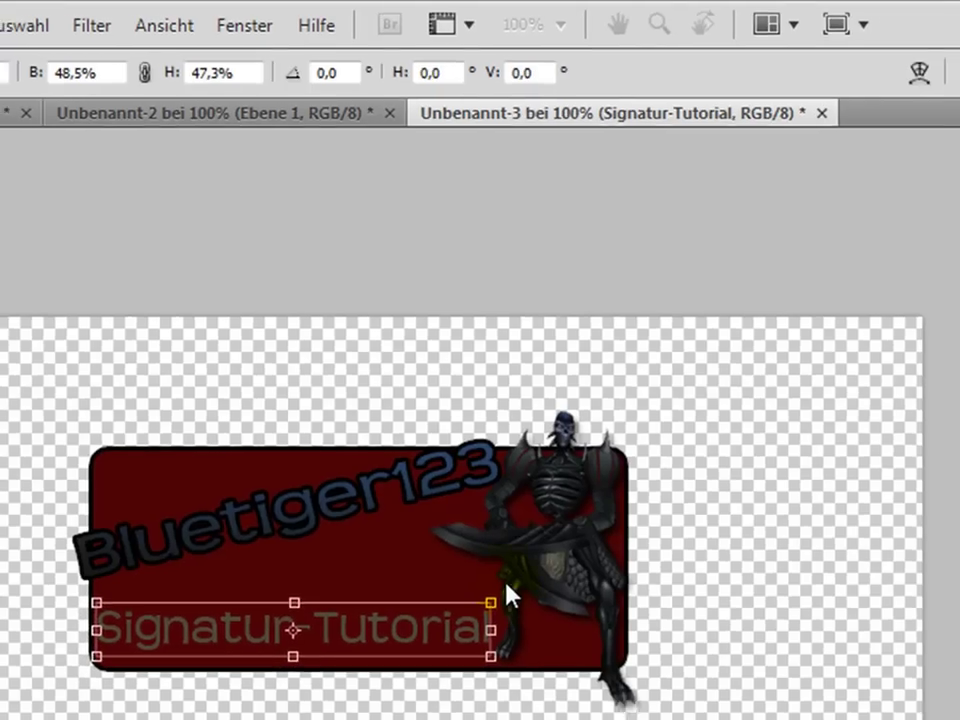
- Apply the Signatur-Tutorial text transform and enable Stroke and Gradient Overlay layer styles
key(v)
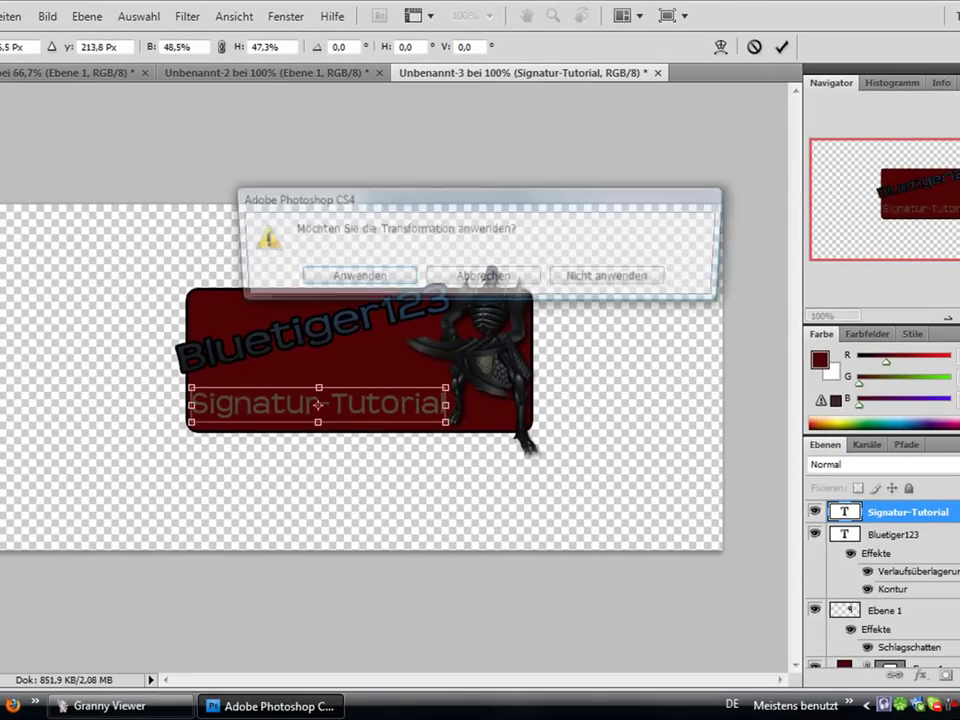
click(328, 276)
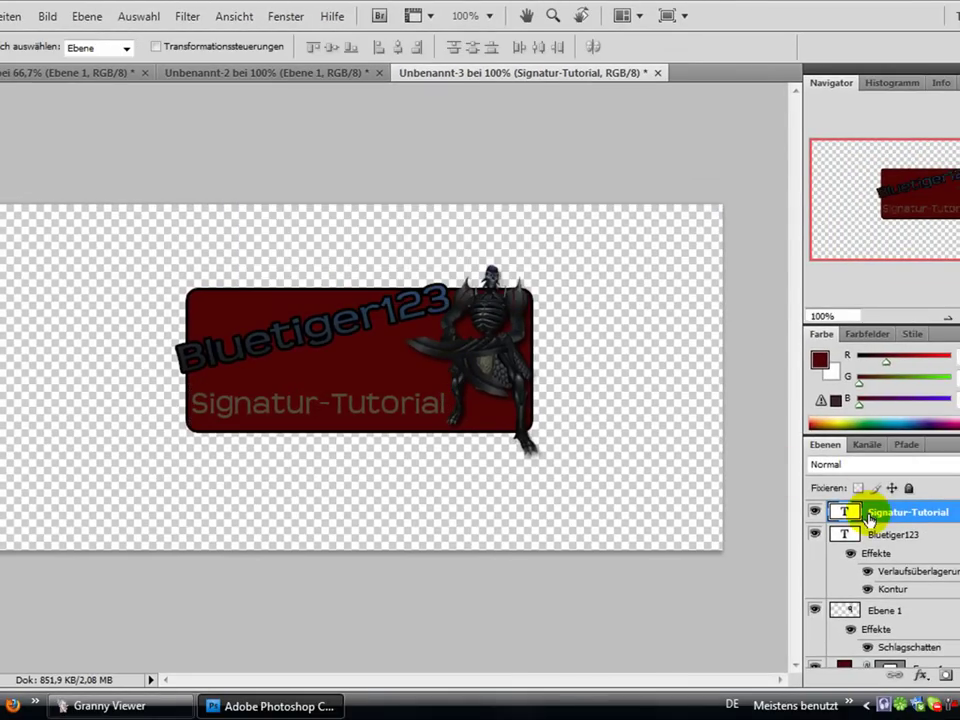
right_click(868, 519)
click(578, 172)
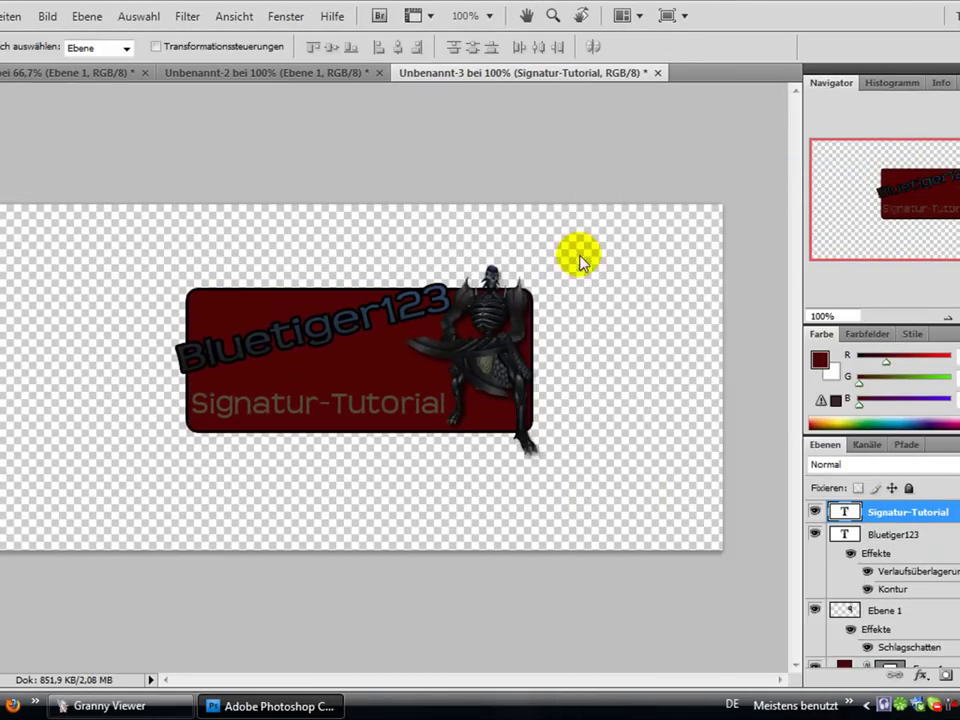
click(432, 528)
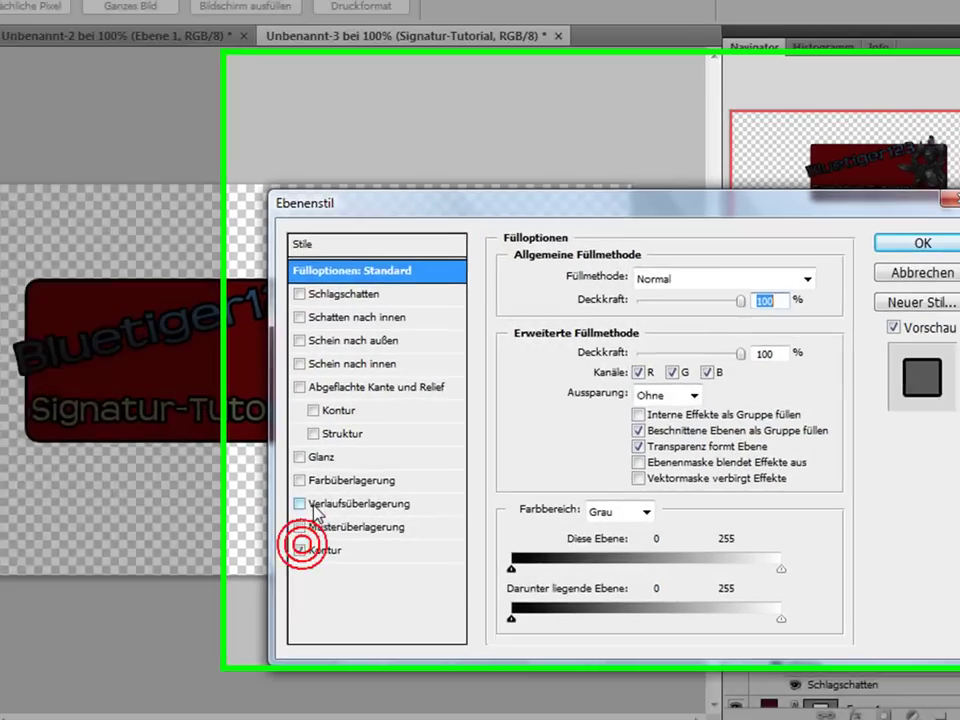
click(445, 488)
- Set the gradient's left stop to dark grey 151a1b sampled from the Bluetiger123 text
click(731, 332)
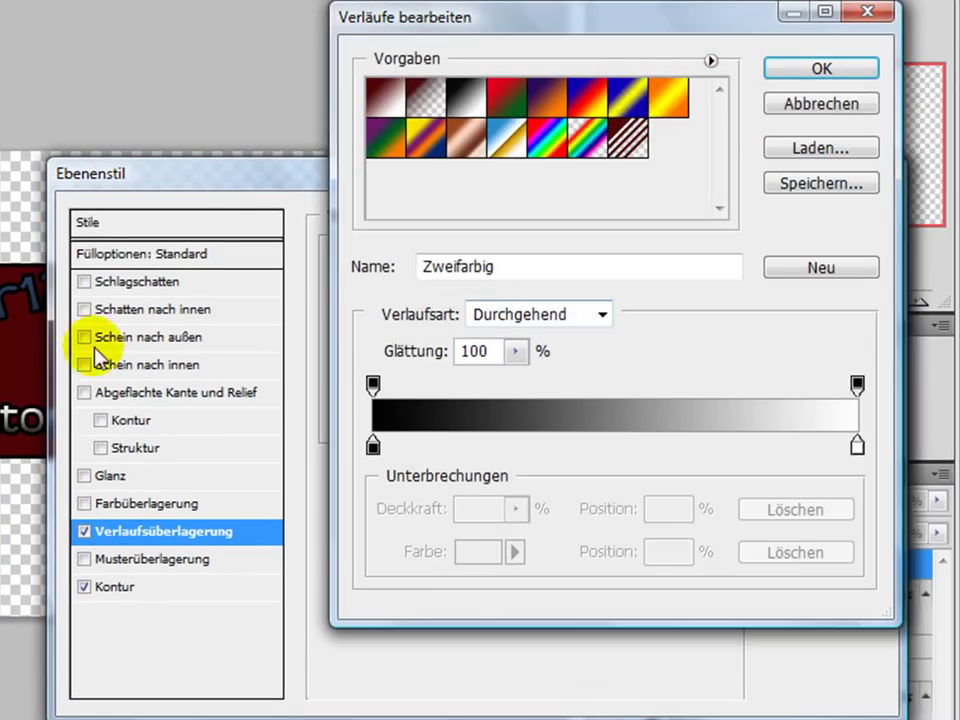
click(588, 426)
double_click(588, 426)
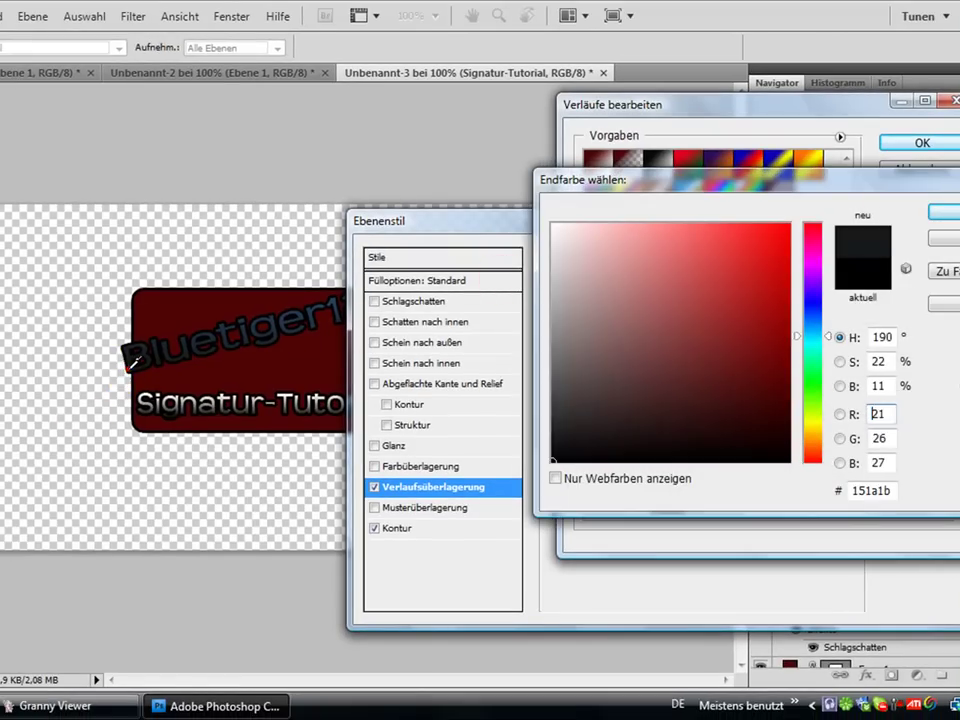
click(134, 362)
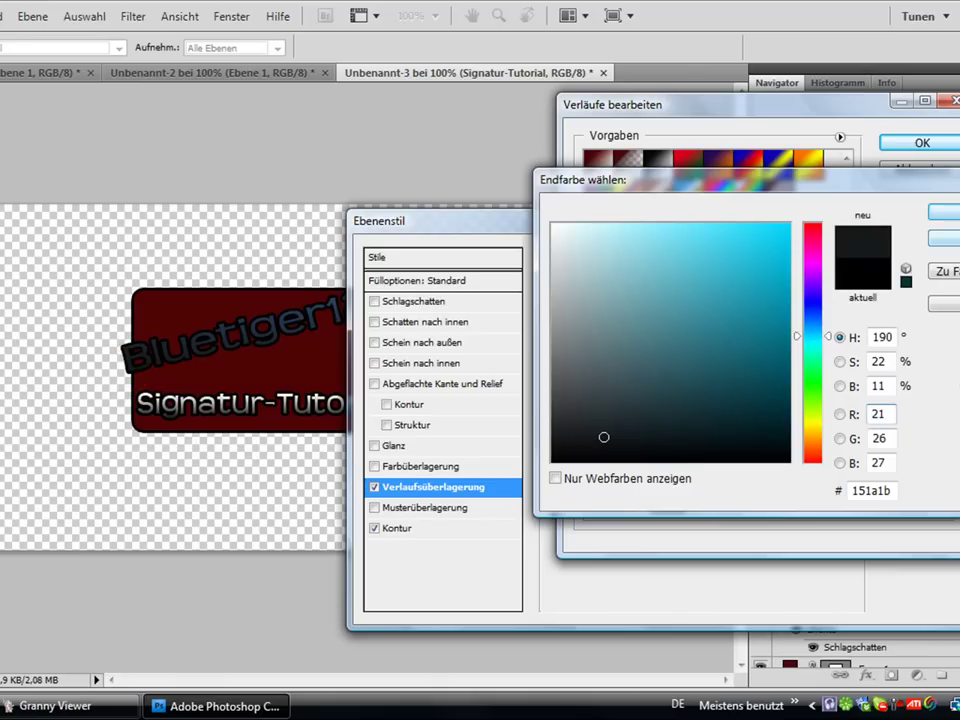
click(944, 212)
click(935, 145)
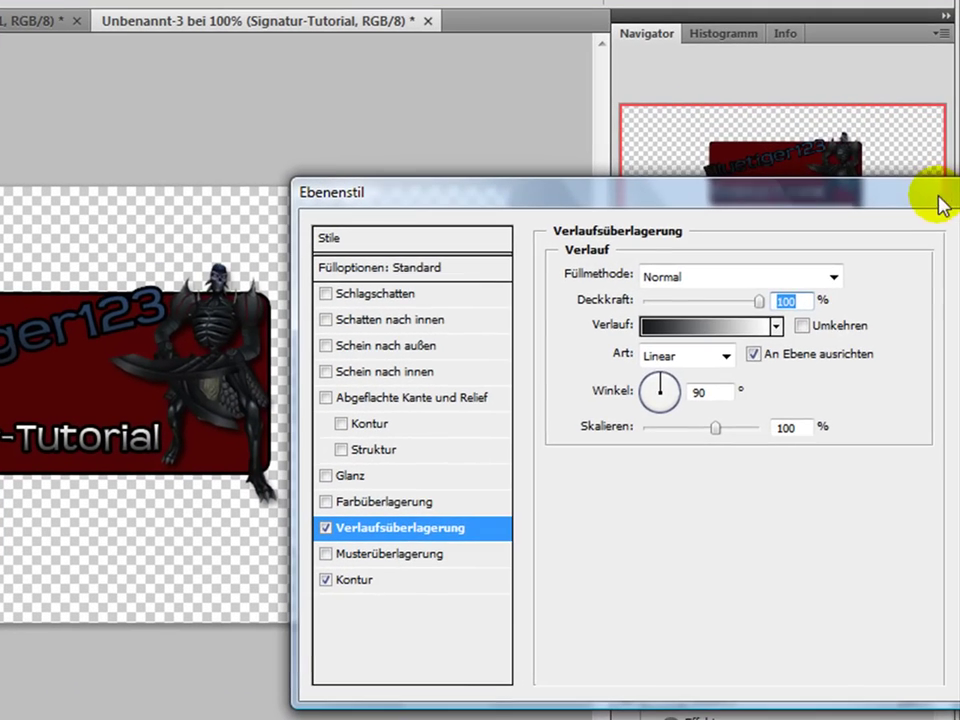
- Set the gradient's right stop to dark blue 2b476c and apply the layer style
click(775, 318)
click(863, 462)
double_click(864, 466)
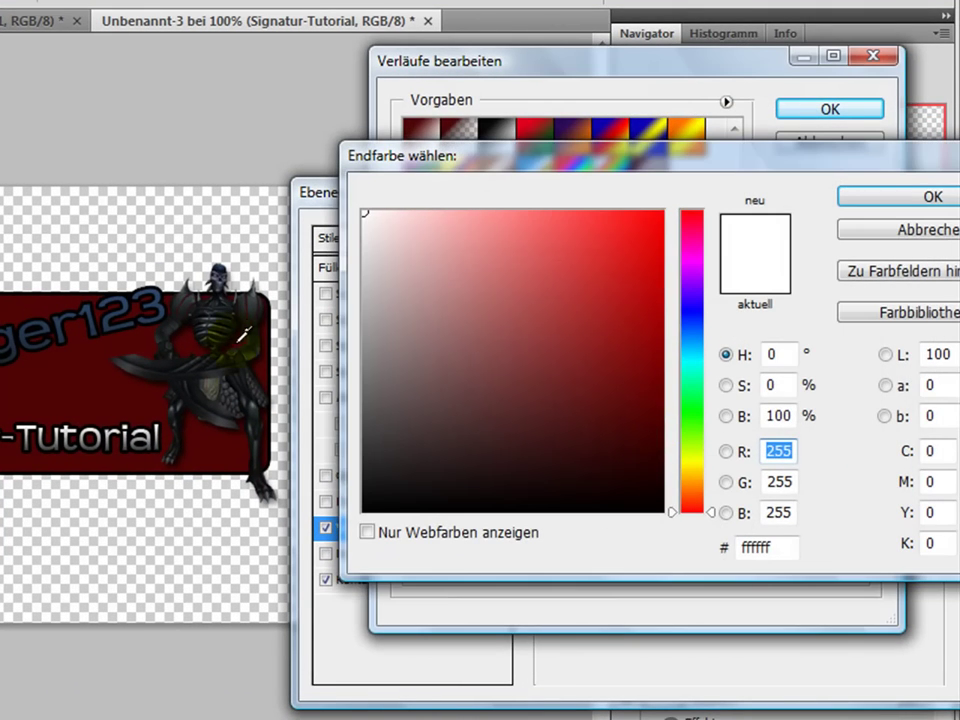
click(212, 279)
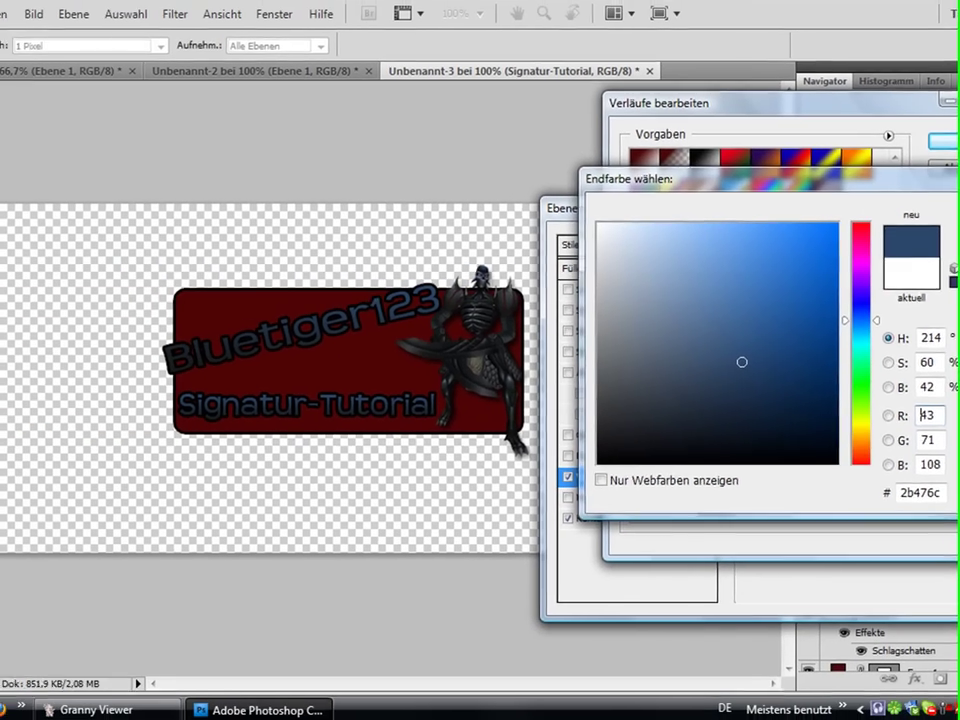
key(Return)
key(Return)
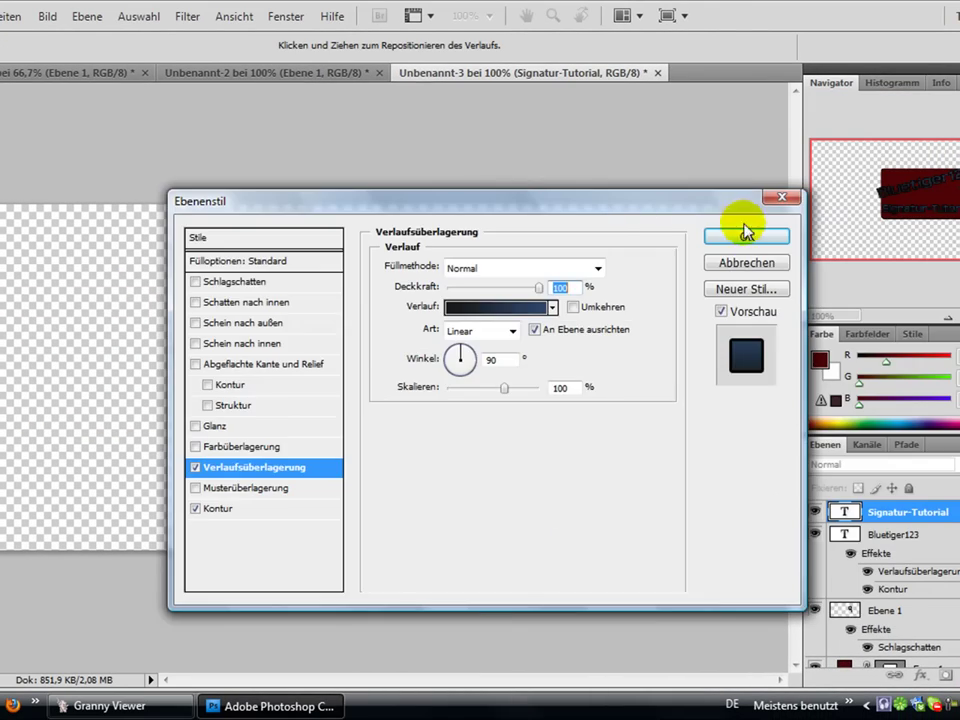
click(745, 232)
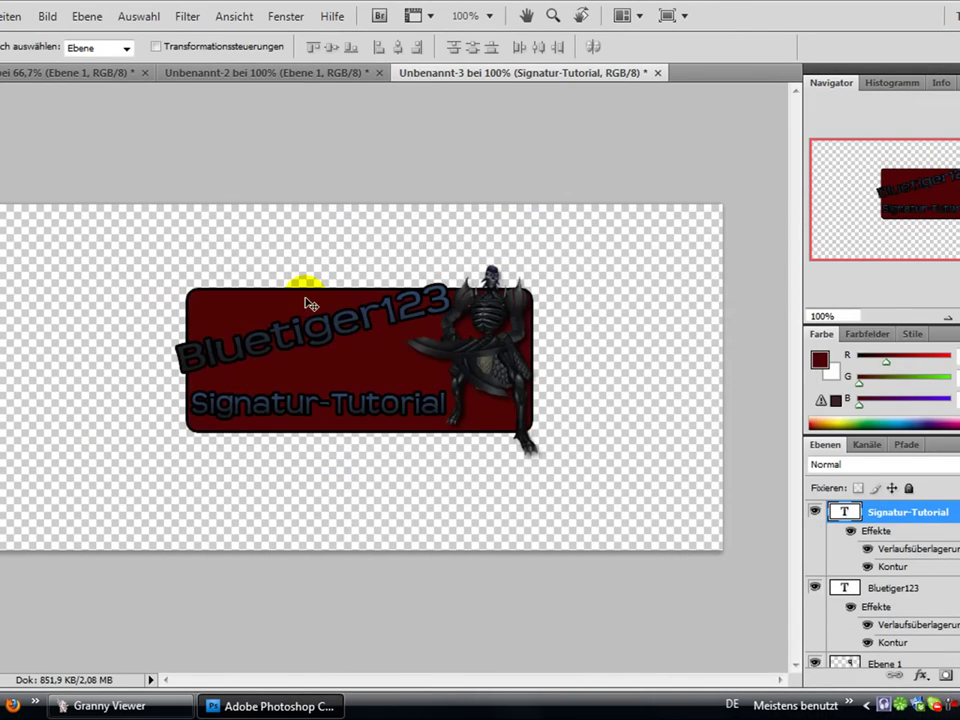
- Create a new empty layer named Brushes
click(87, 16)
mouse_move(95, 38)
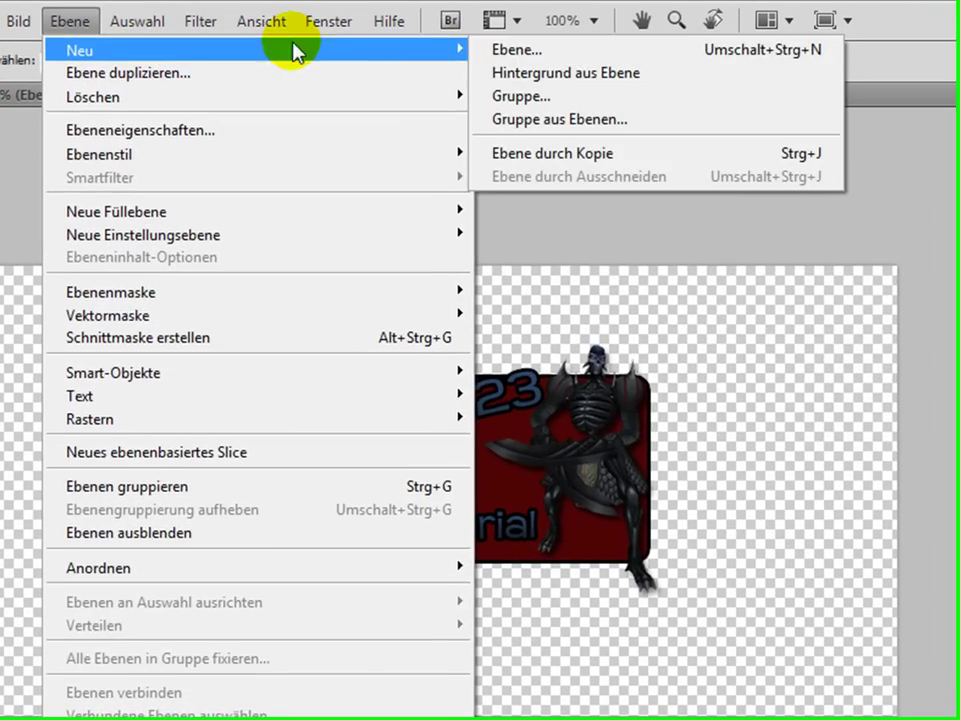
click(495, 48)
text(Brushes)
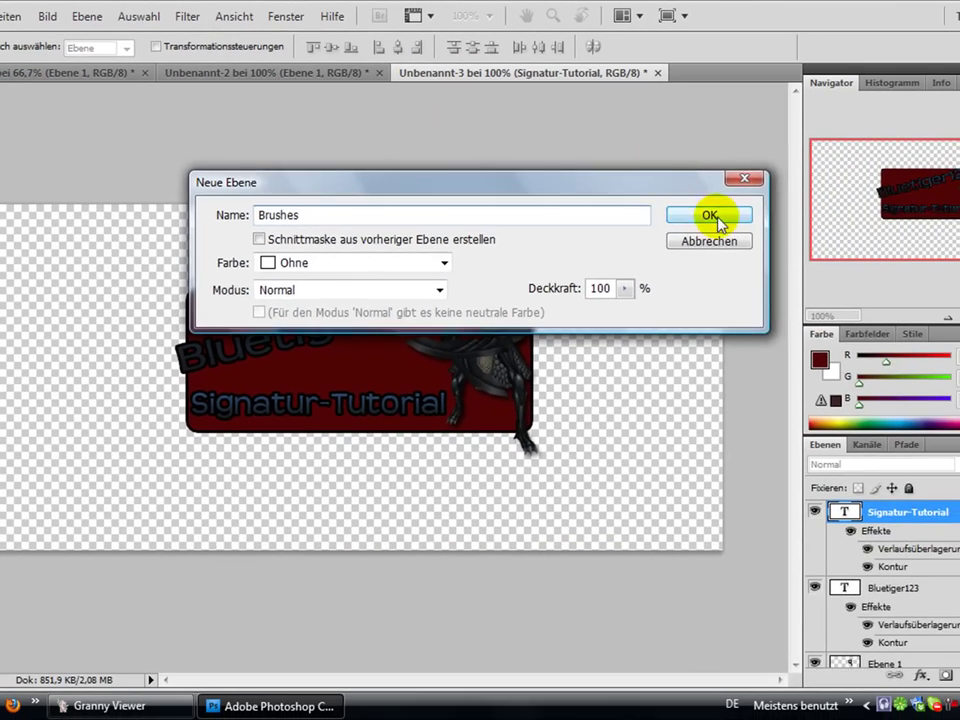
click(716, 216)
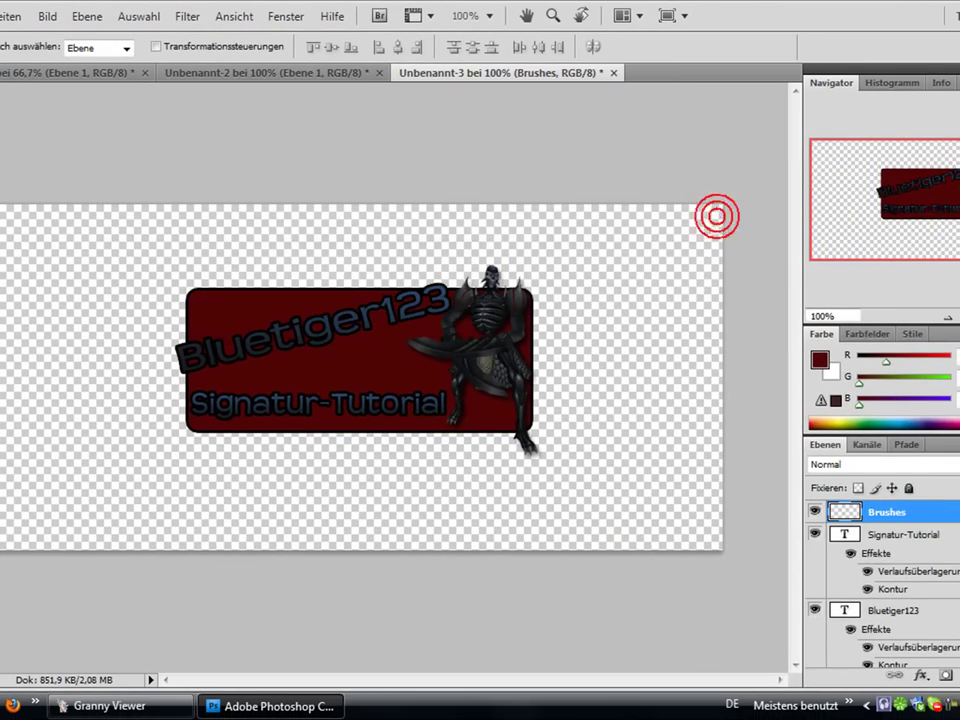
- Move the Brushes layer in the Layers panel to sit directly above Form 1
drag(932, 521, 868, 598)
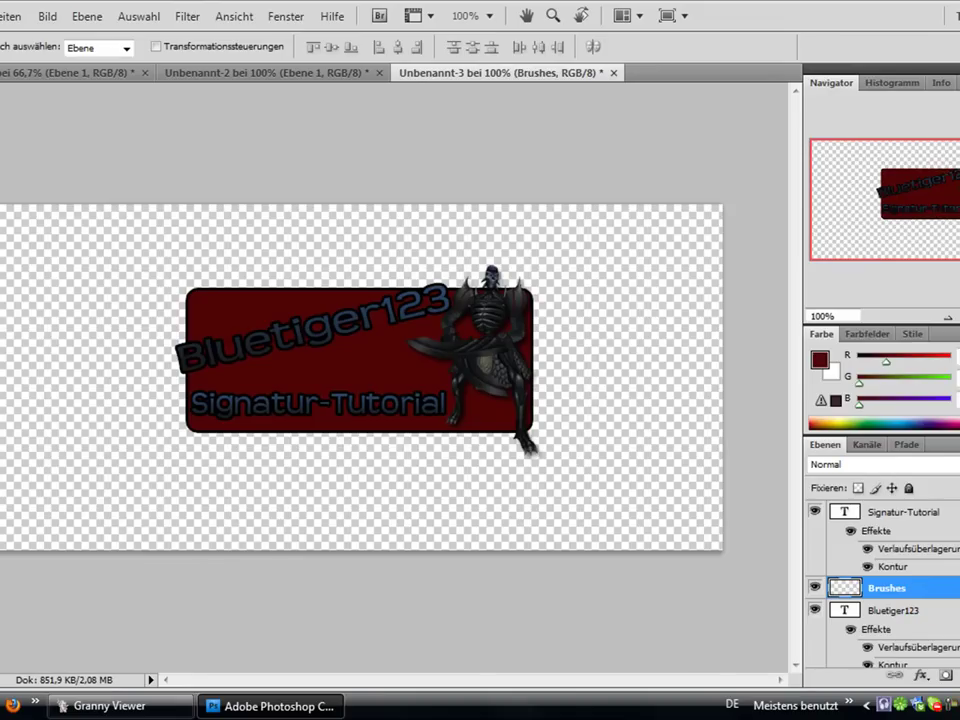
scroll(880, 580, down, 2)
drag(910, 527, 955, 598)
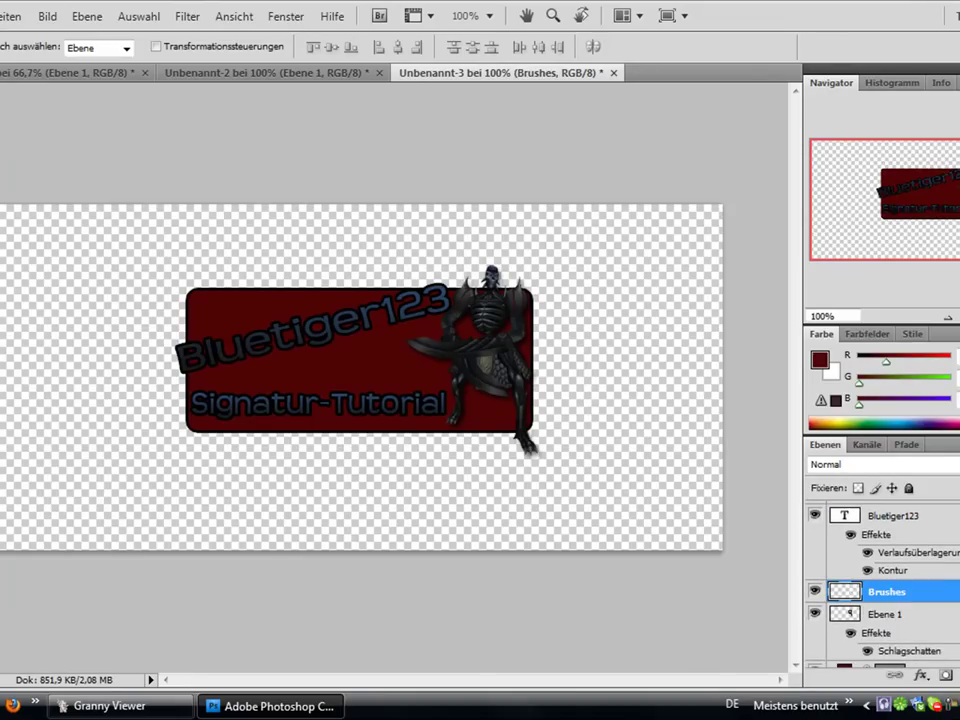
scroll(880, 580, down, 2)
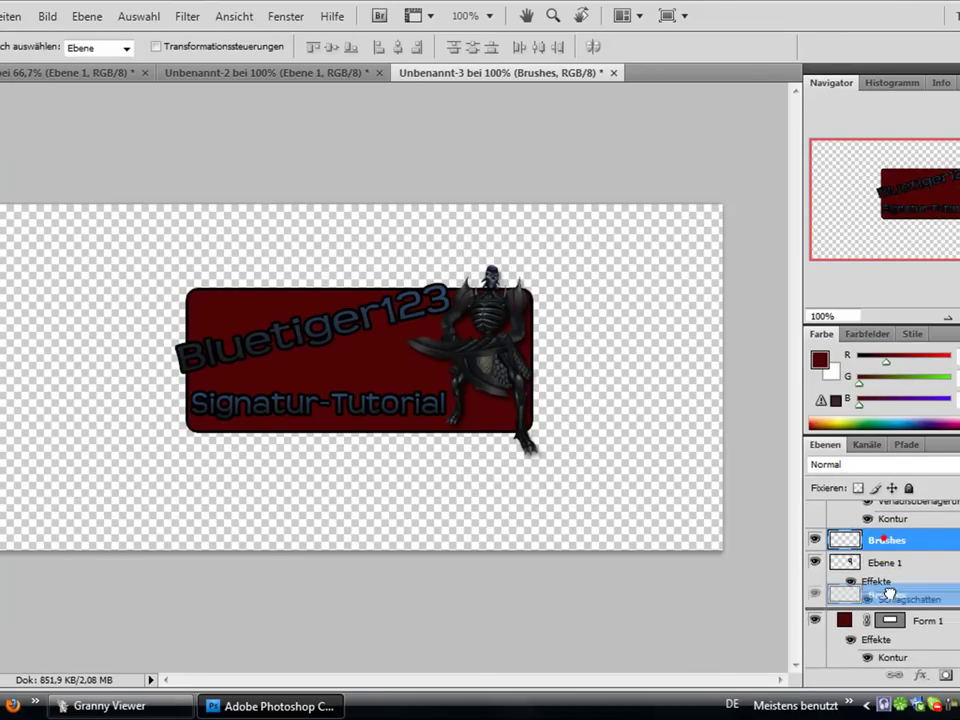
drag(886, 563, 873, 583)
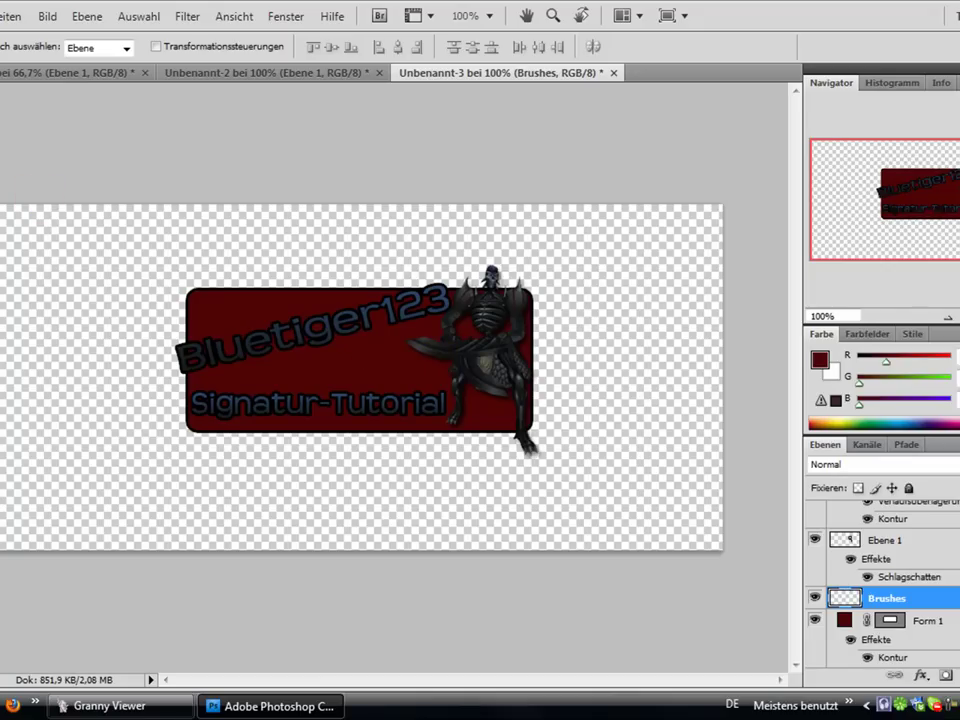
- Sample a grey from the banner and stamp one 675 px splatter brush over it
key(i)
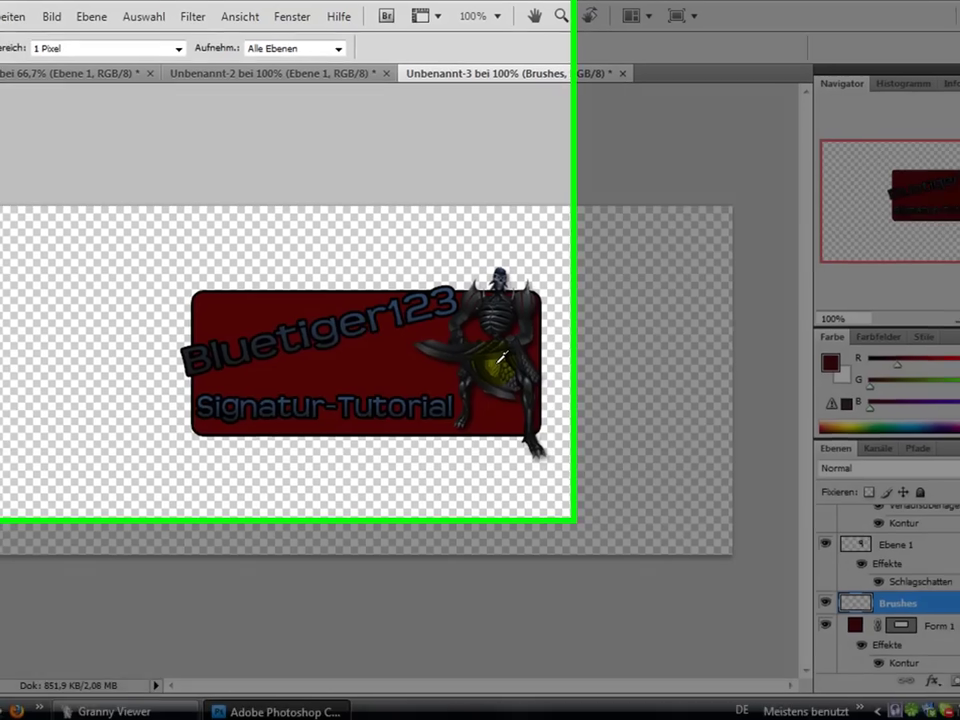
click(488, 370)
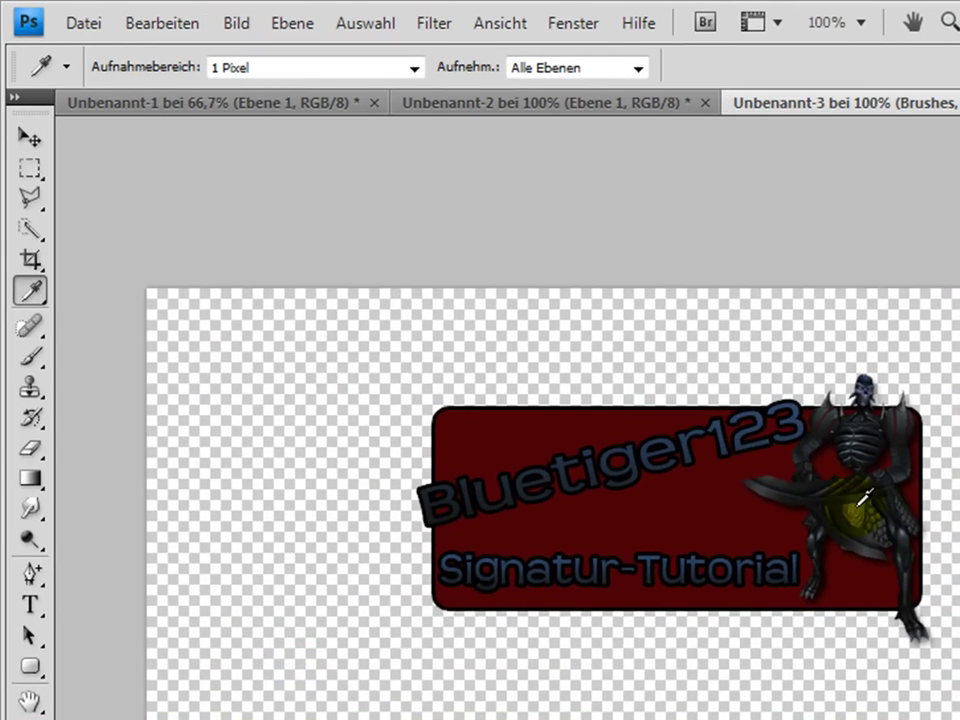
click(33, 358)
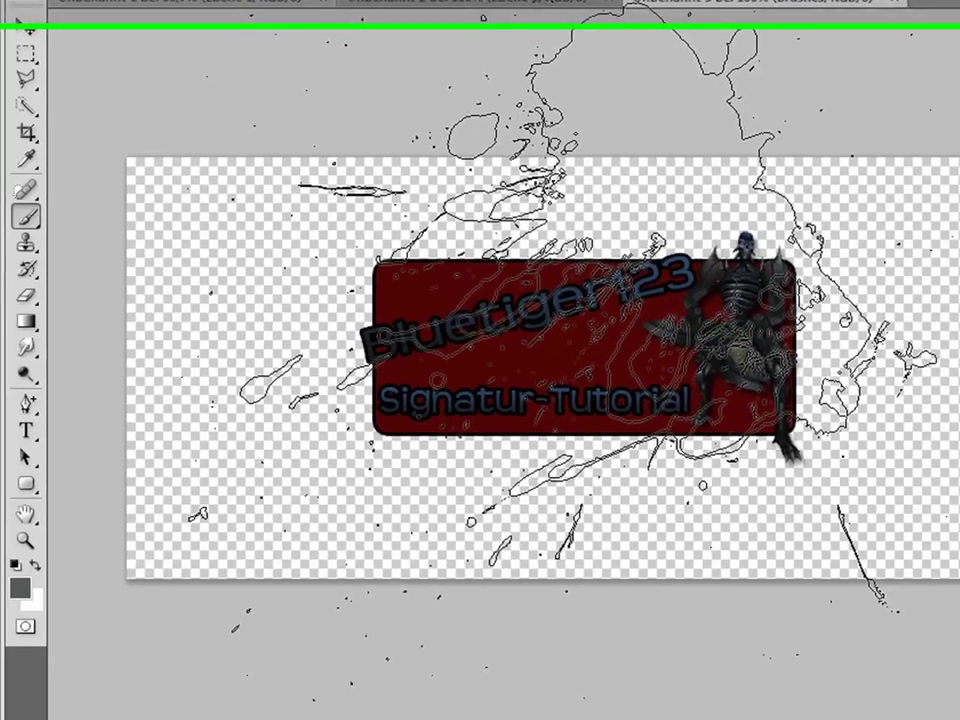
click(501, 480)
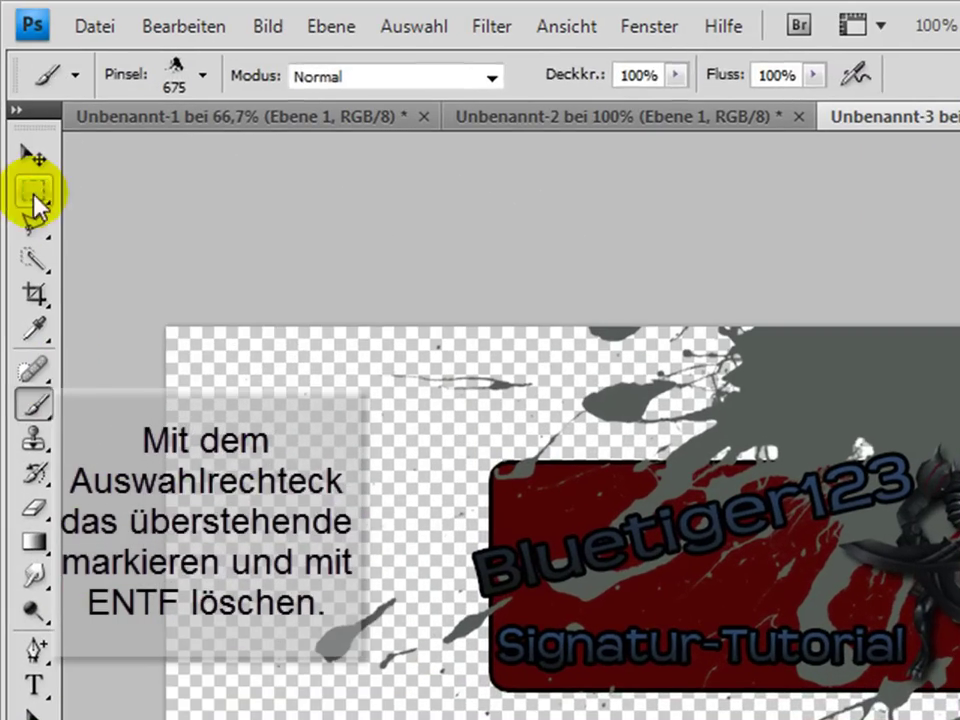
- Marquee-select the overhanging splatter along the canvas top, then clear the selections
click(34, 193)
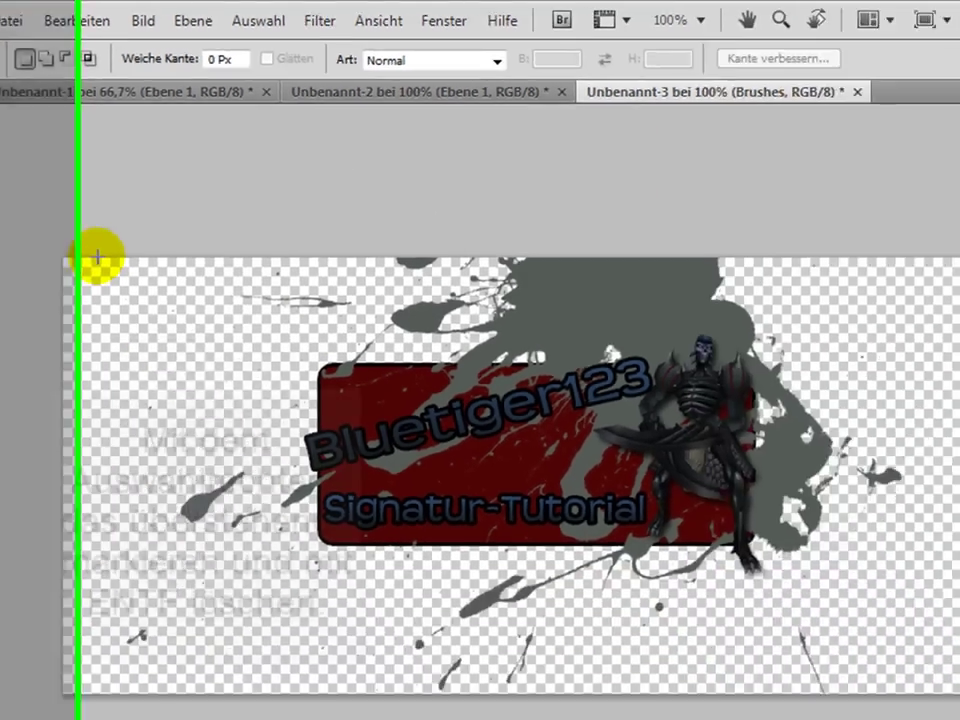
drag(208, 331, 186, 244)
drag(567, 264, 740, 304)
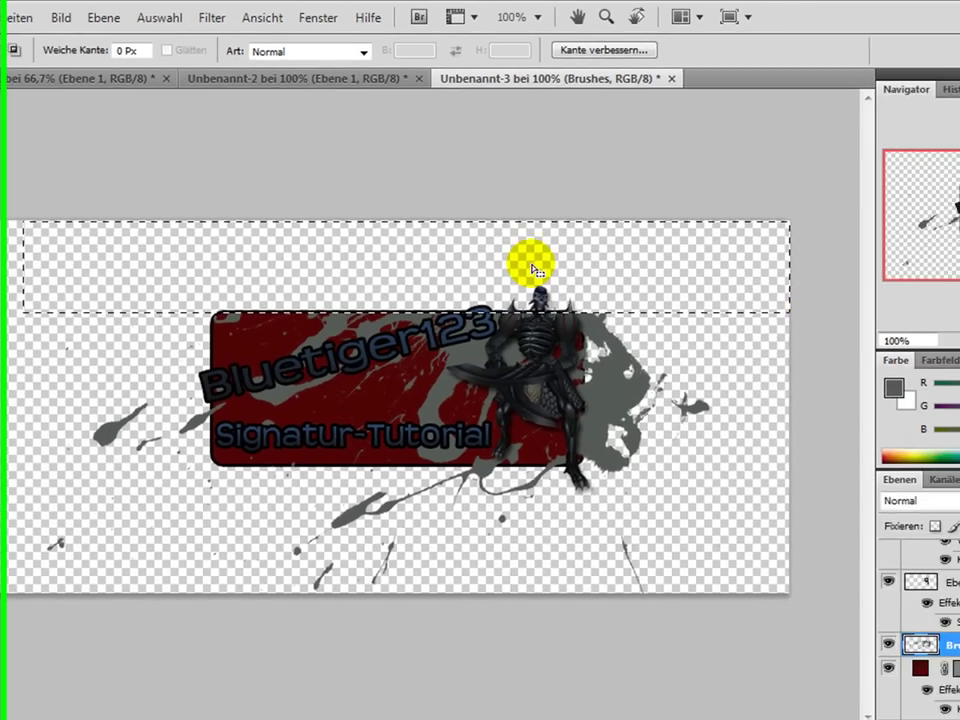
click(279, 223)
drag(458, 178, 150, 188)
click(780, 314)
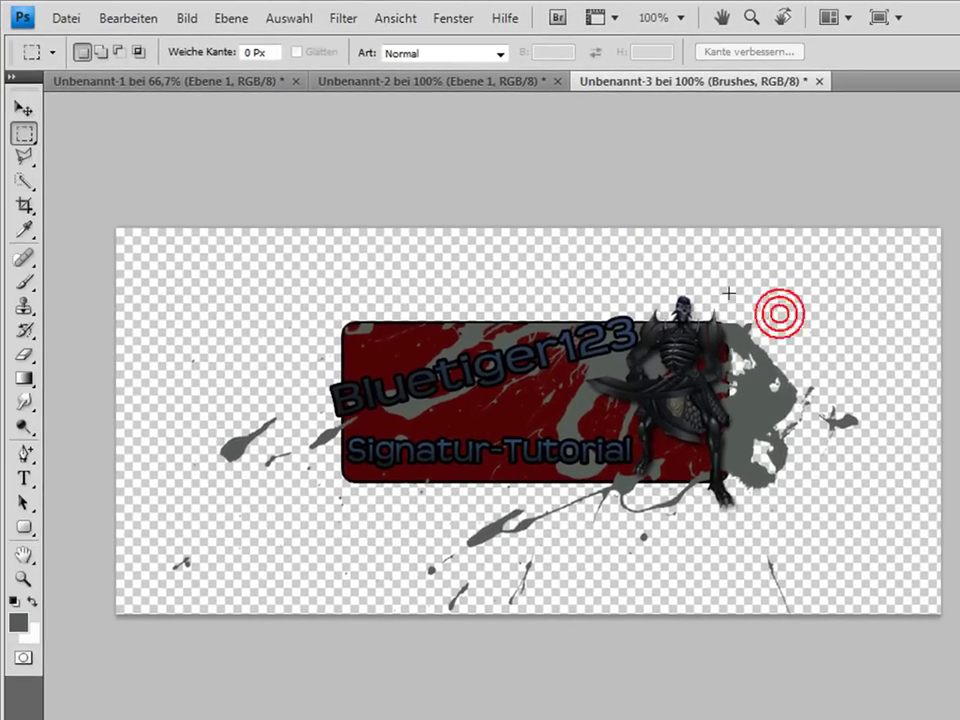
click(889, 514)
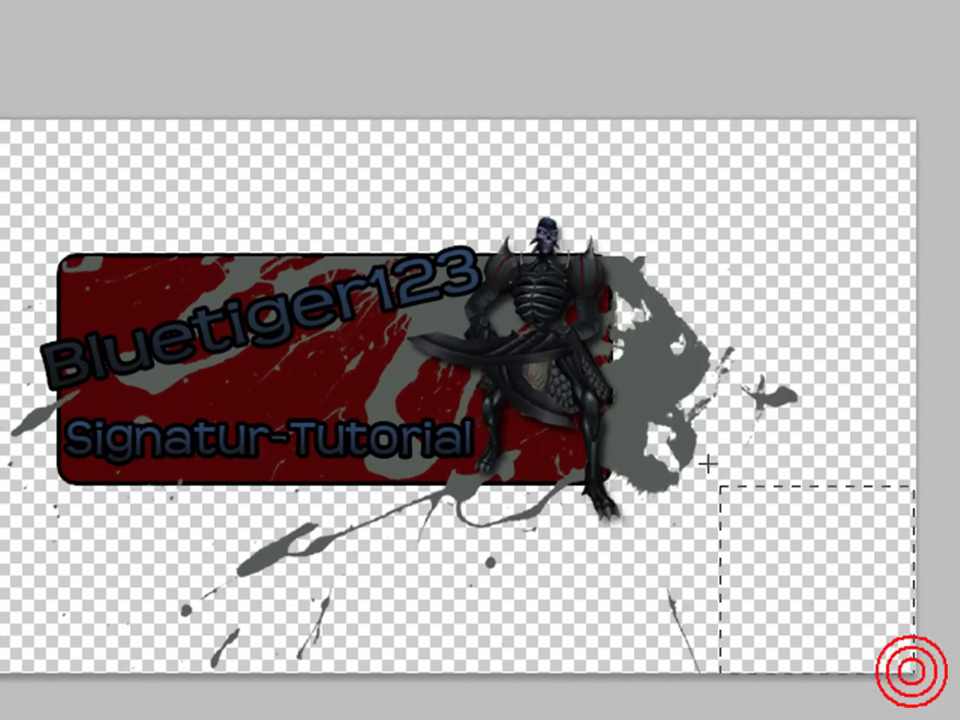
- Select and delete the splatter right of the figure, then undo the deselection
drag(727, 494, 614, 138)
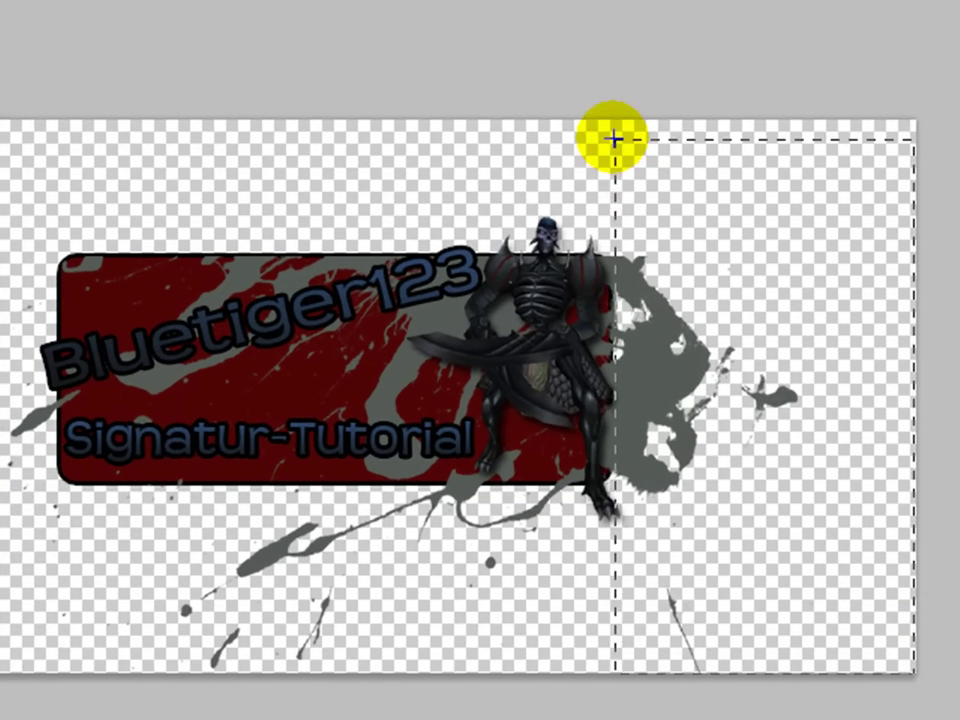
drag(606, 135, 608, 99)
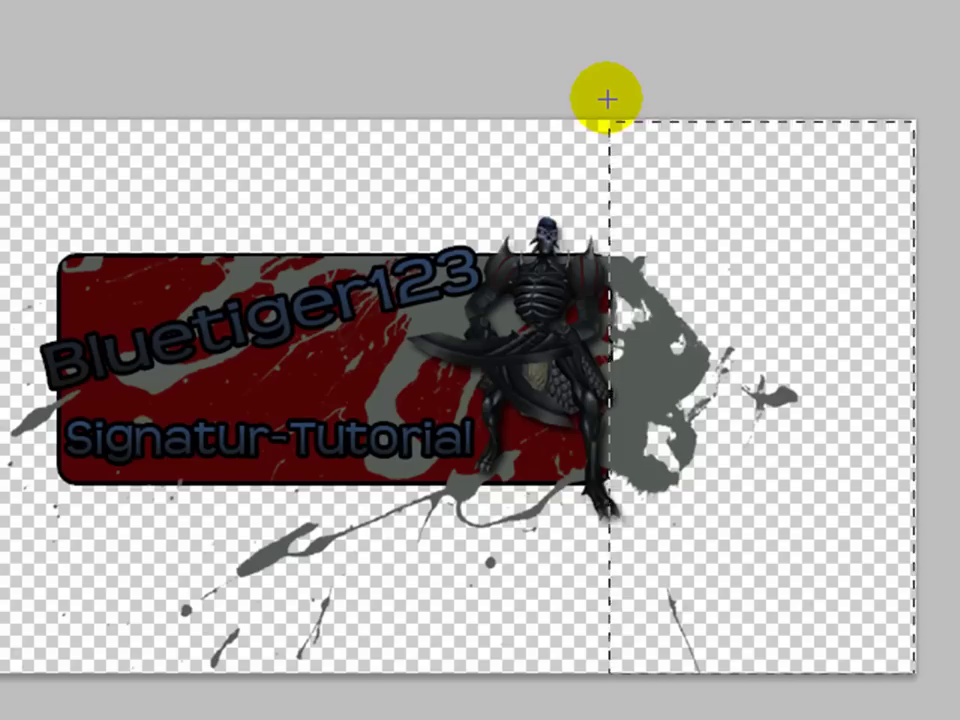
key(Delete)
click(518, 135)
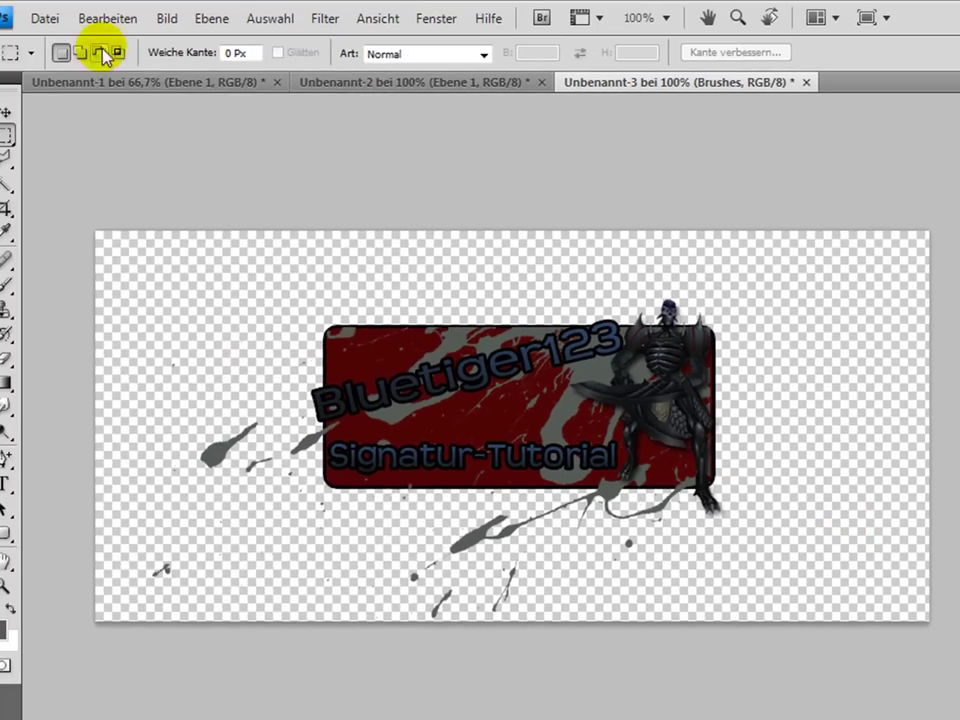
click(104, 18)
click(116, 43)
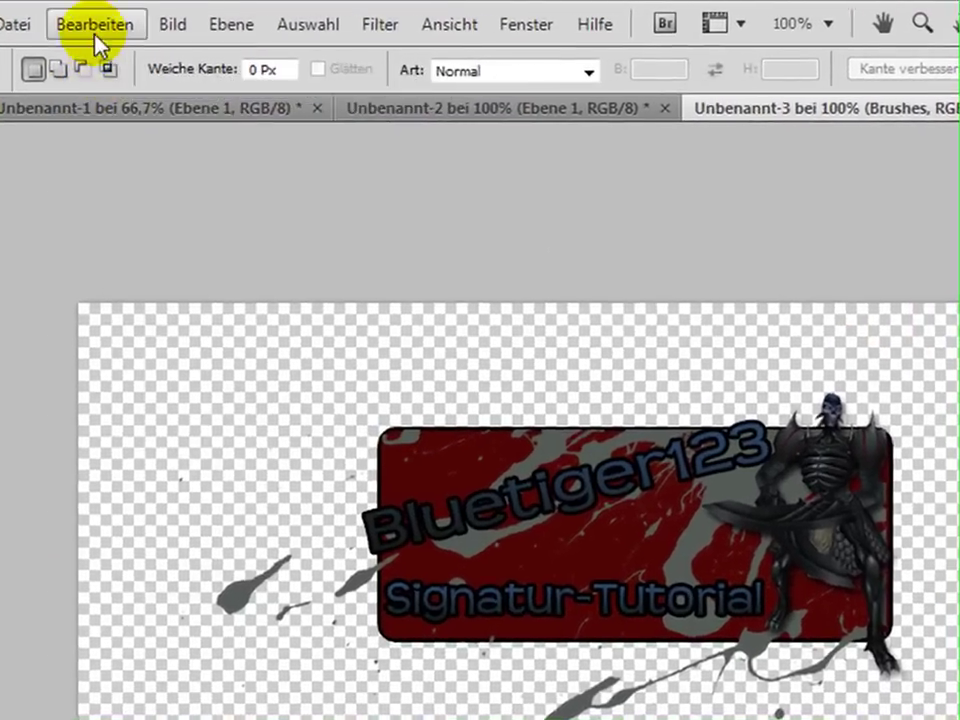
- Step back in history and delete the splatter in the right-hand selection
click(95, 24)
click(110, 110)
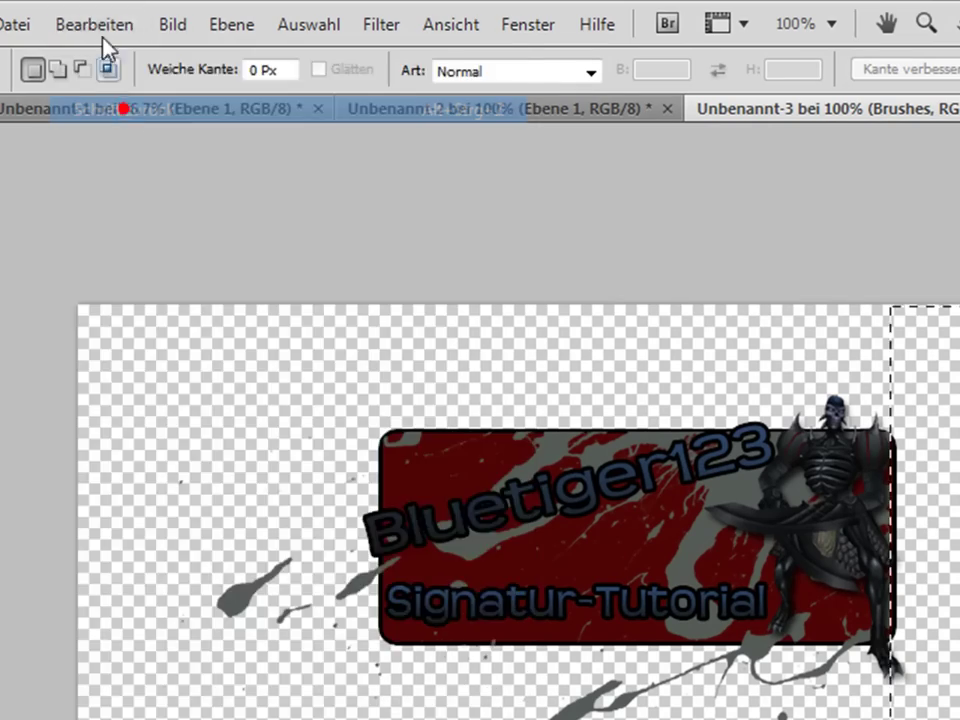
click(95, 24)
click(112, 110)
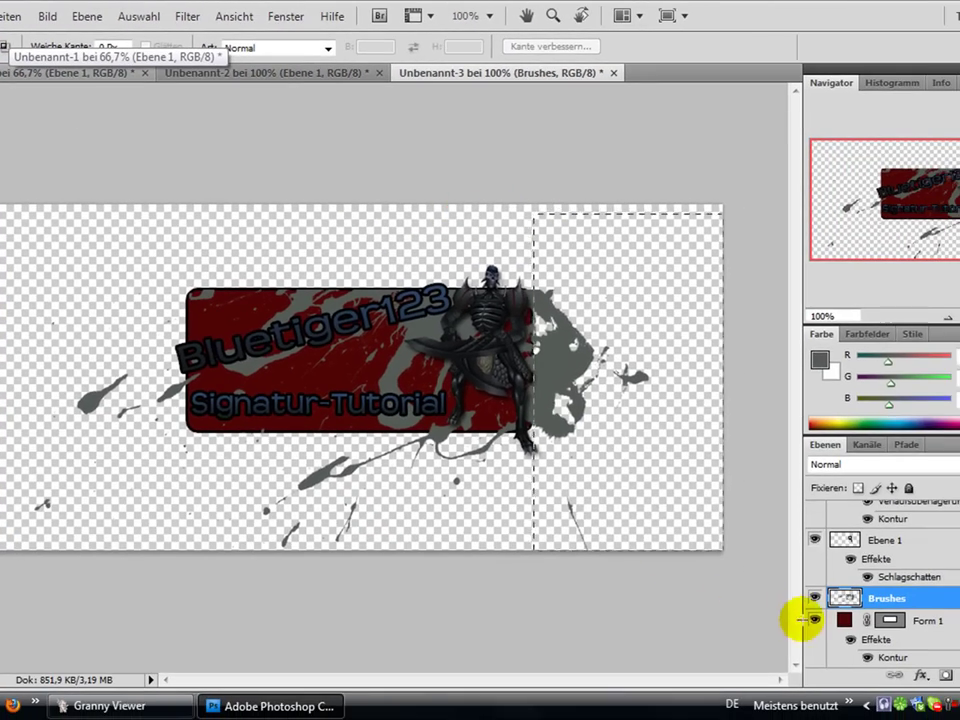
key(Delete)
click(508, 224)
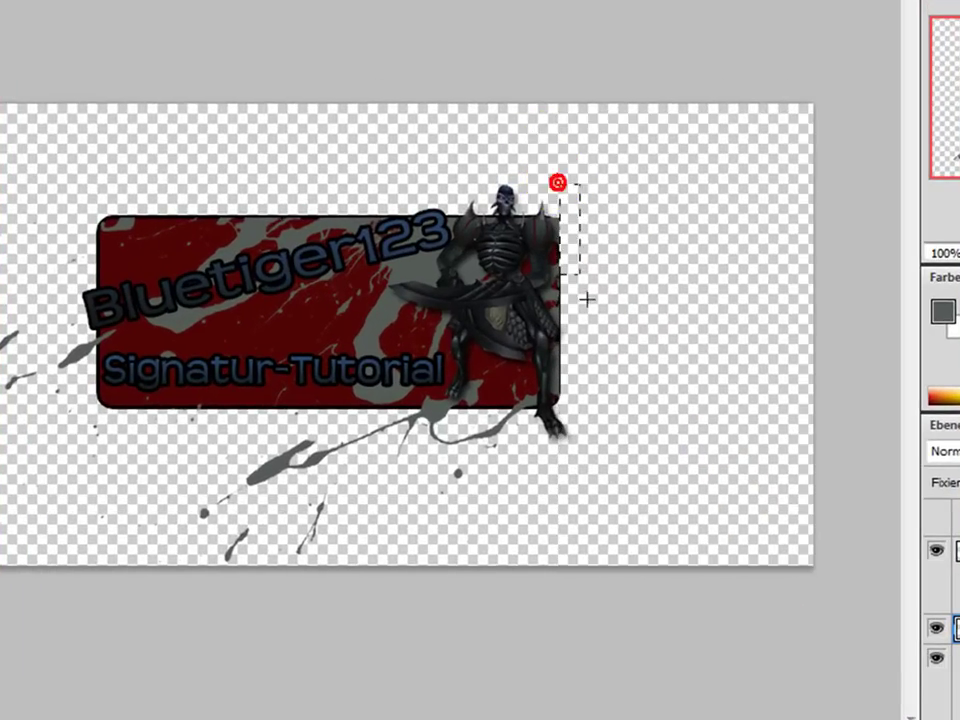
- Select and delete the splatter along the bottom of the canvas, then deselect
drag(572, 258, 760, 563)
click(581, 195)
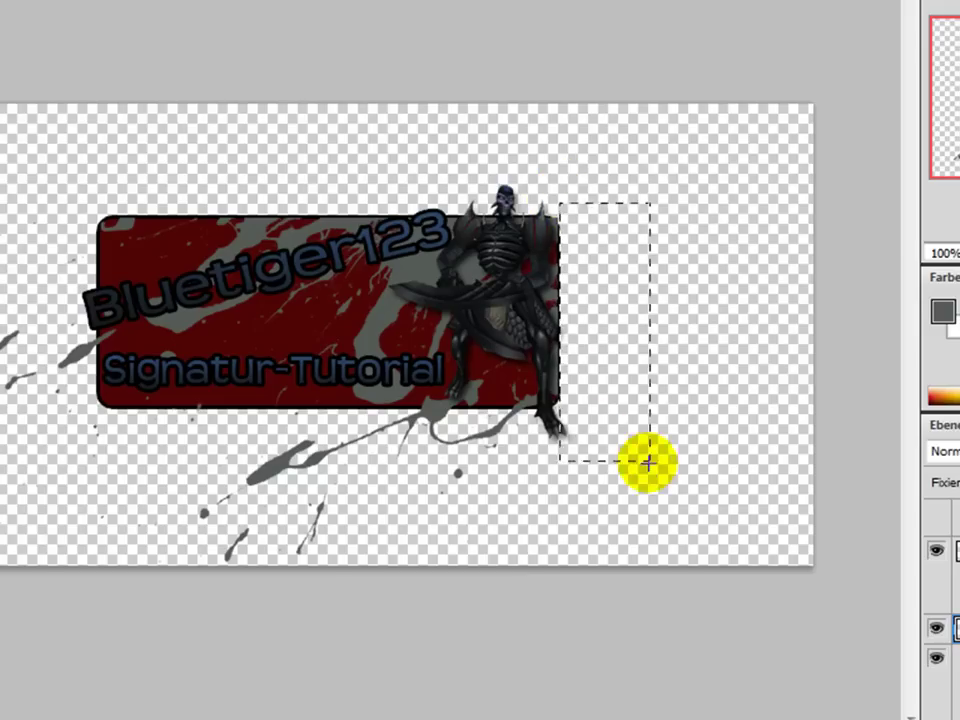
drag(575, 284, 683, 557)
click(581, 163)
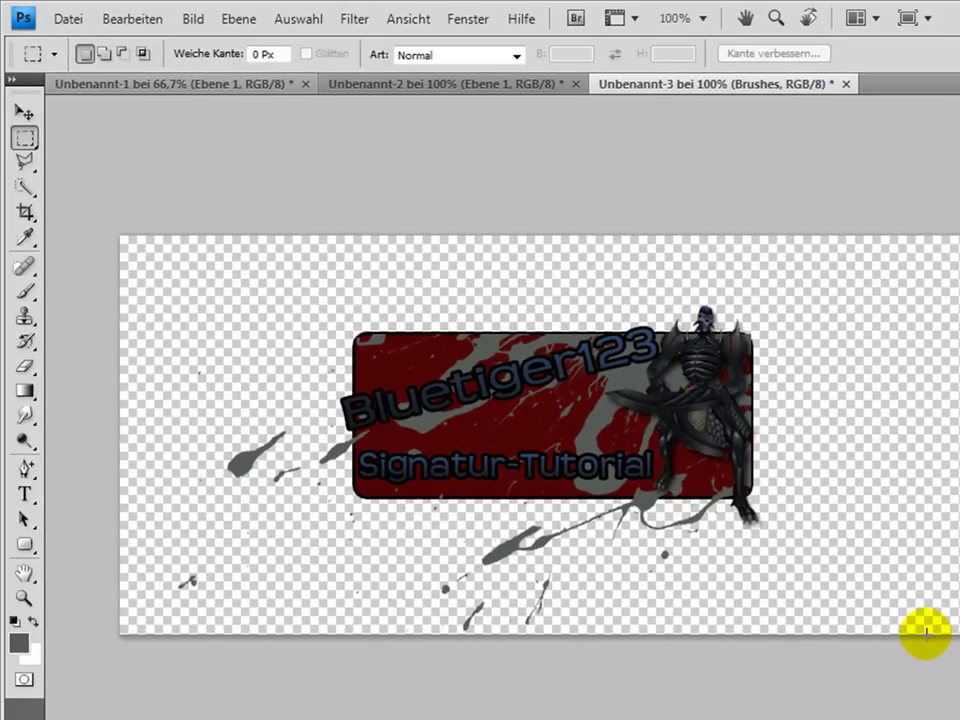
mouse_move(926, 634)
mouse_down()
mouse_move(197, 549)
mouse_move(57, 492)
mouse_up()
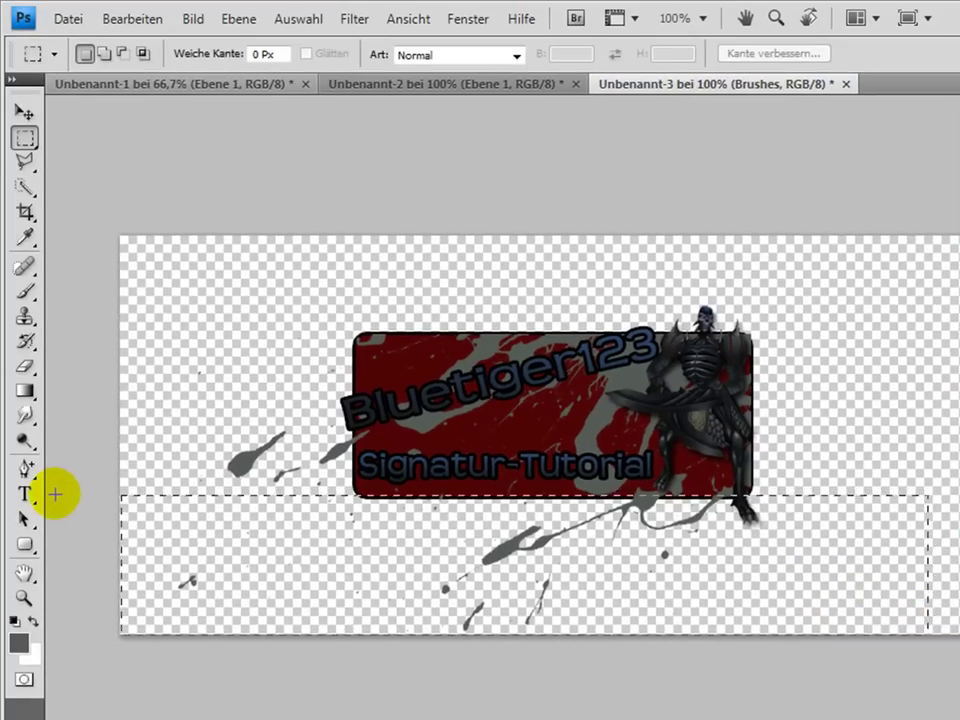
key(Delete)
key(ctrl+d)
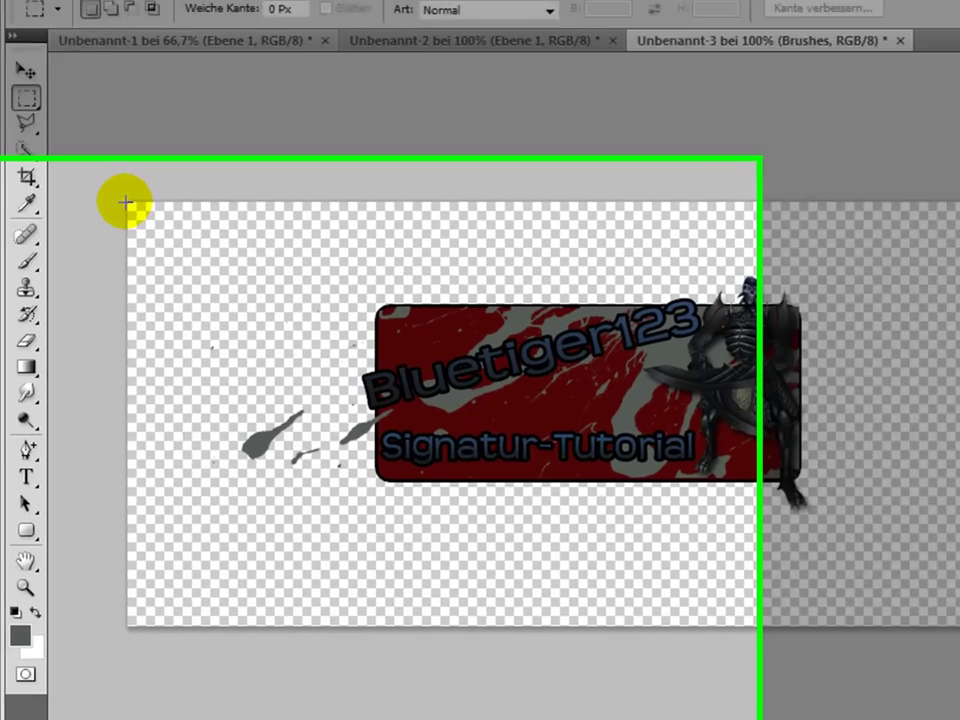
- Delete the splatter left of the red box and clear the selection
drag(125, 242, 477, 672)
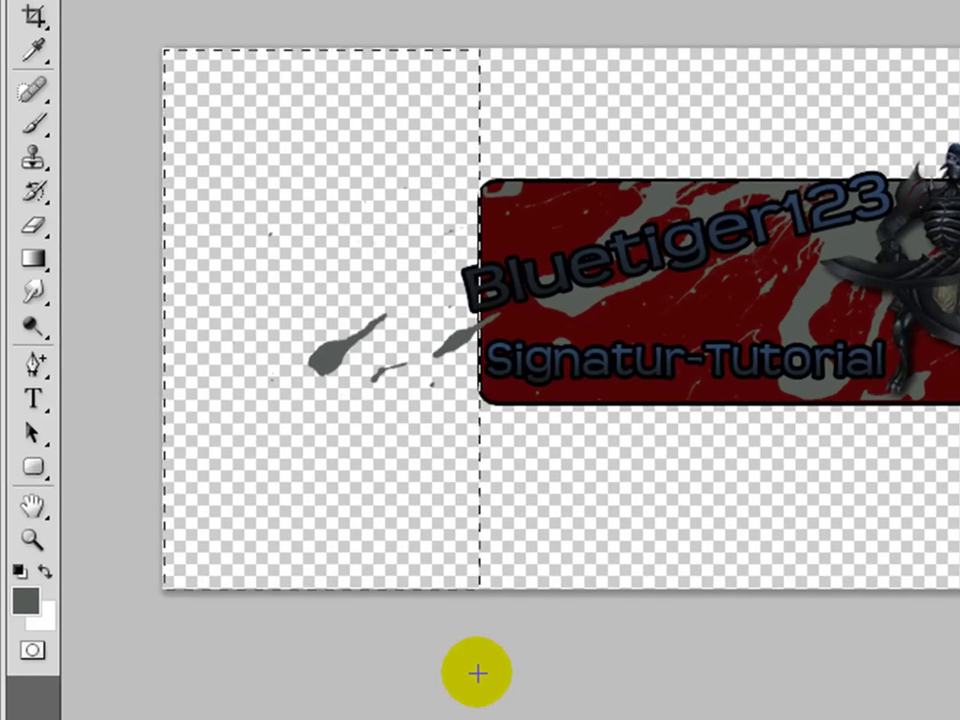
key(Delete)
click(547, 568)
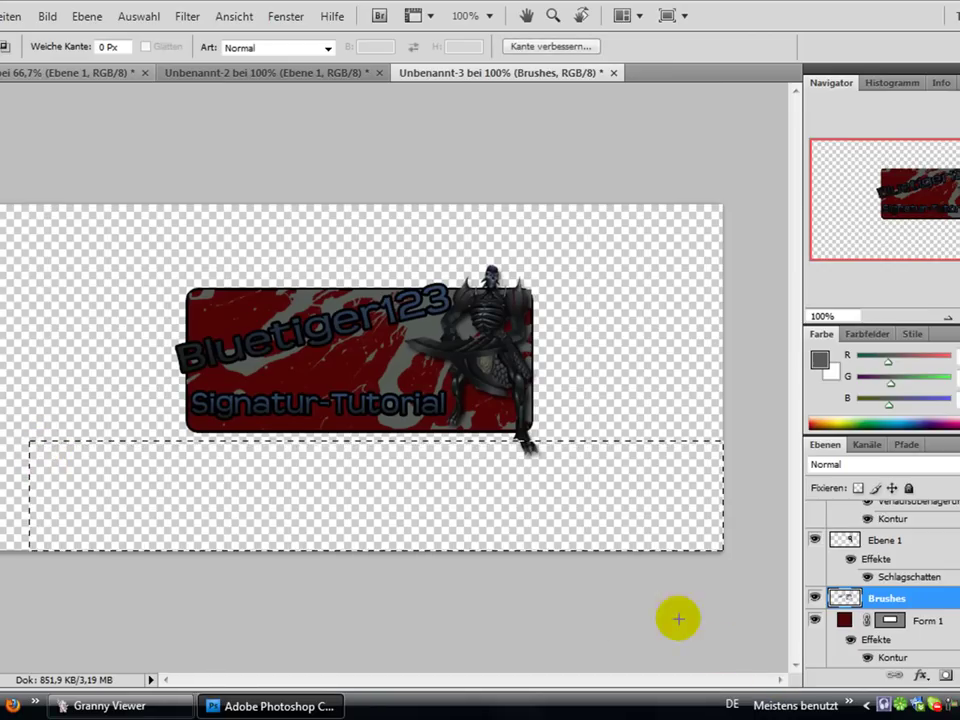
click(51, 274)
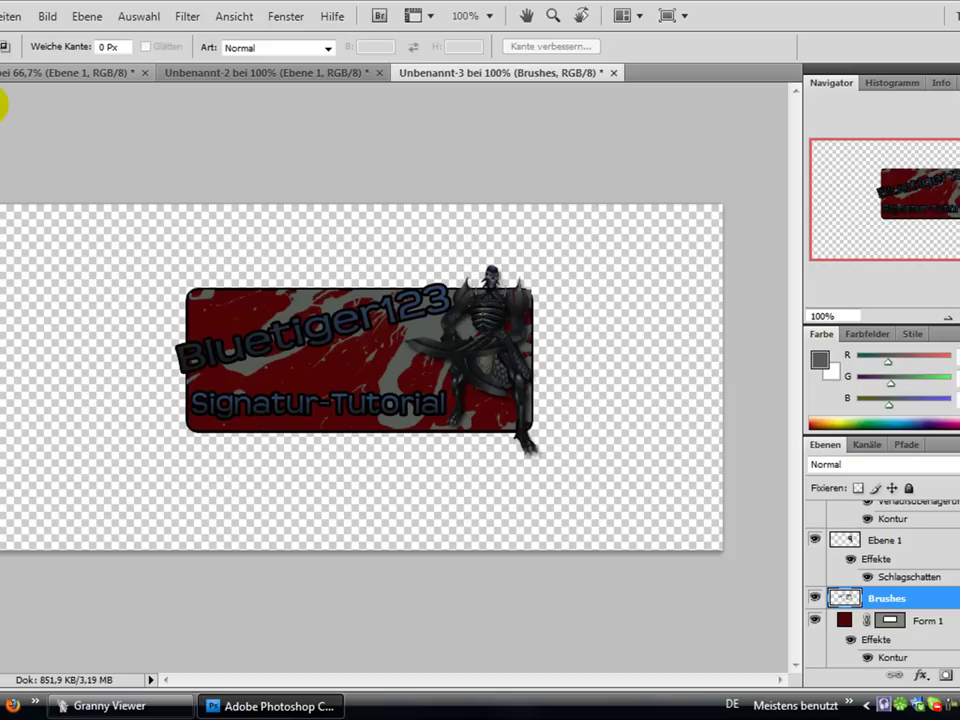
- Merge the visible layers, select the whole canvas and copy the signature
right_click(912, 600)
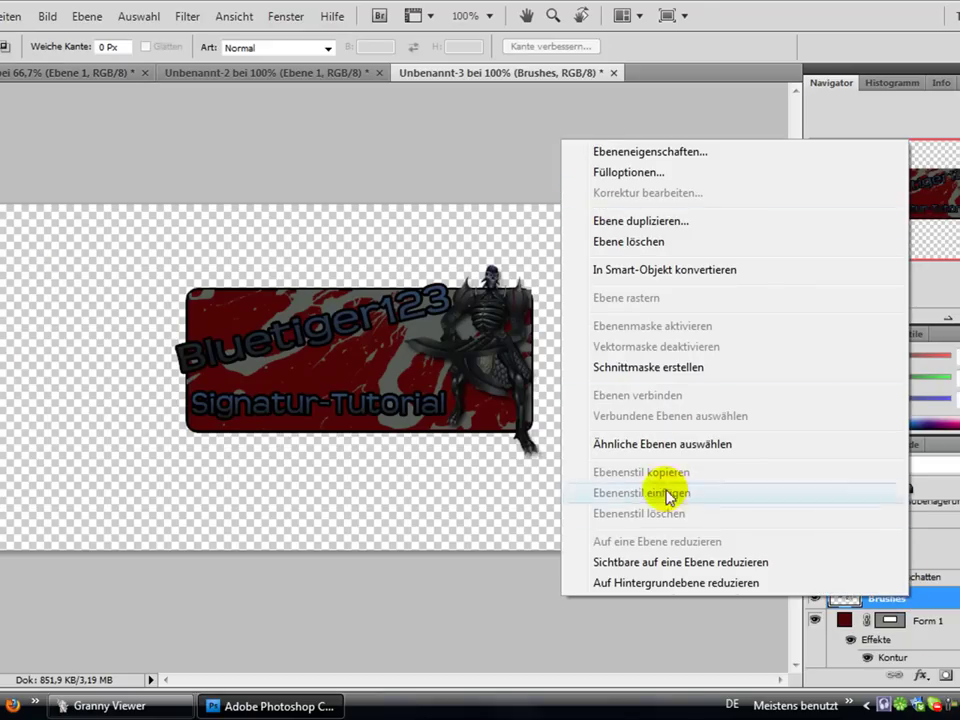
click(660, 563)
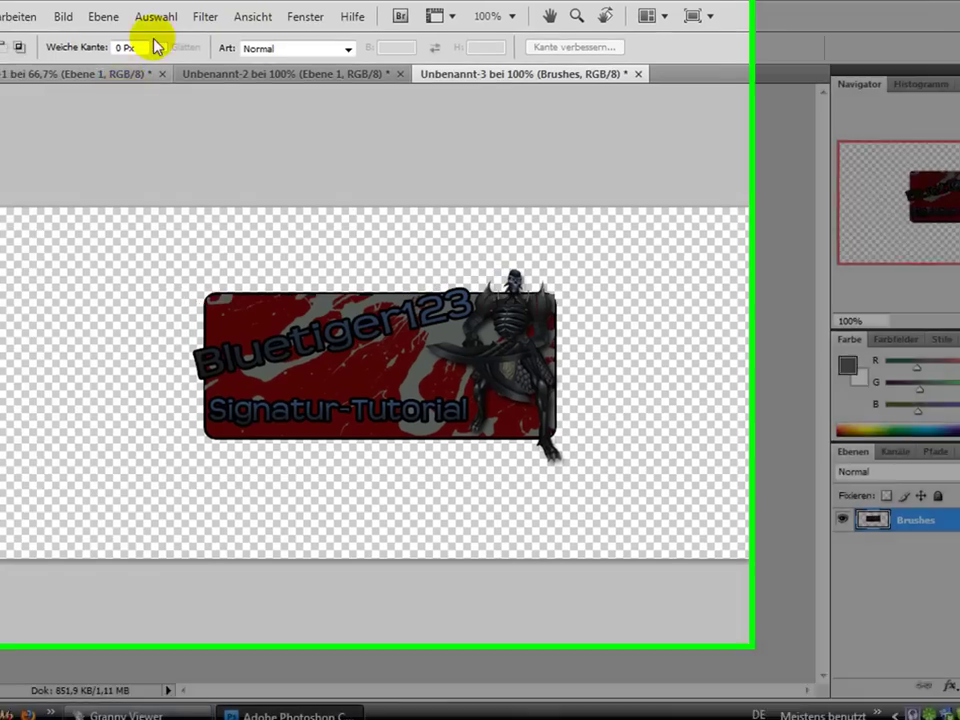
click(139, 16)
click(285, 42)
click(116, 18)
click(125, 155)
- Paste the signature into a new 395×211 document and delete the white background layer
click(80, 24)
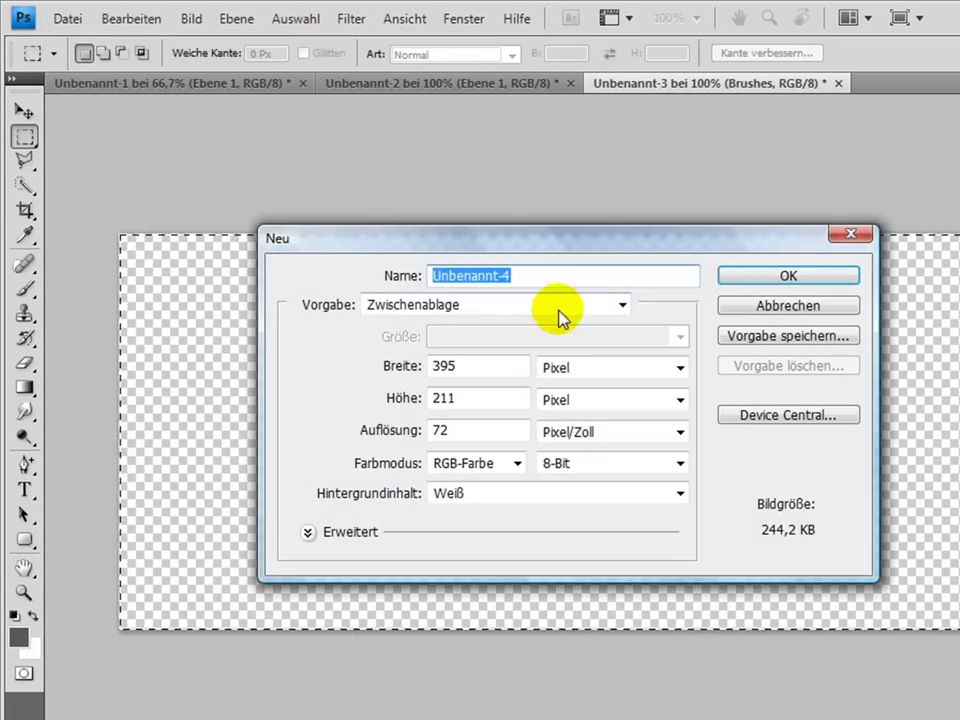
click(810, 280)
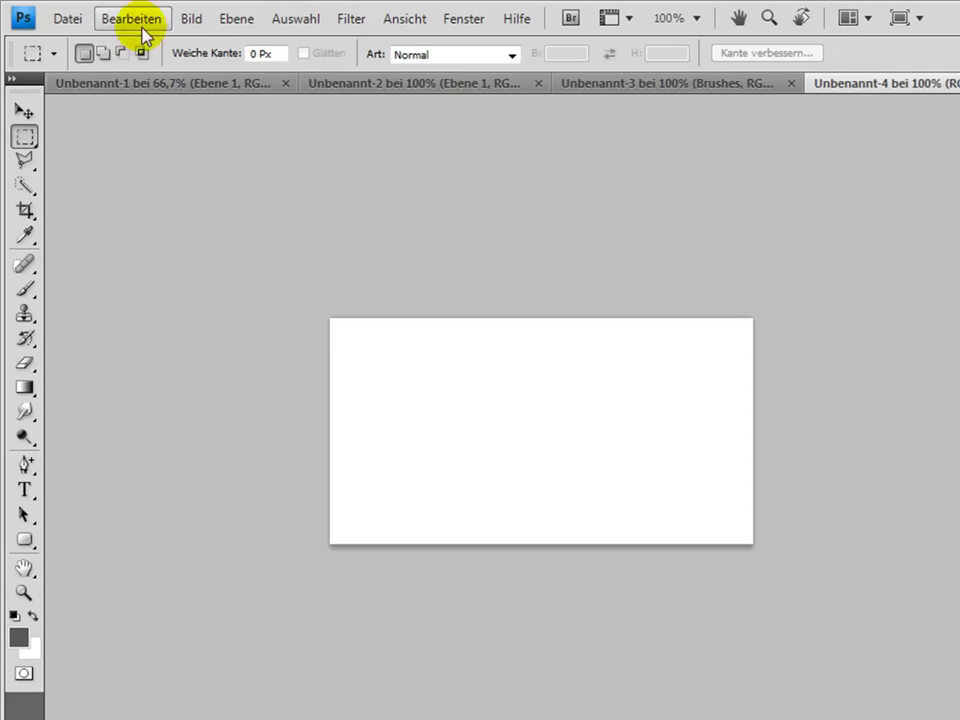
click(130, 20)
click(140, 204)
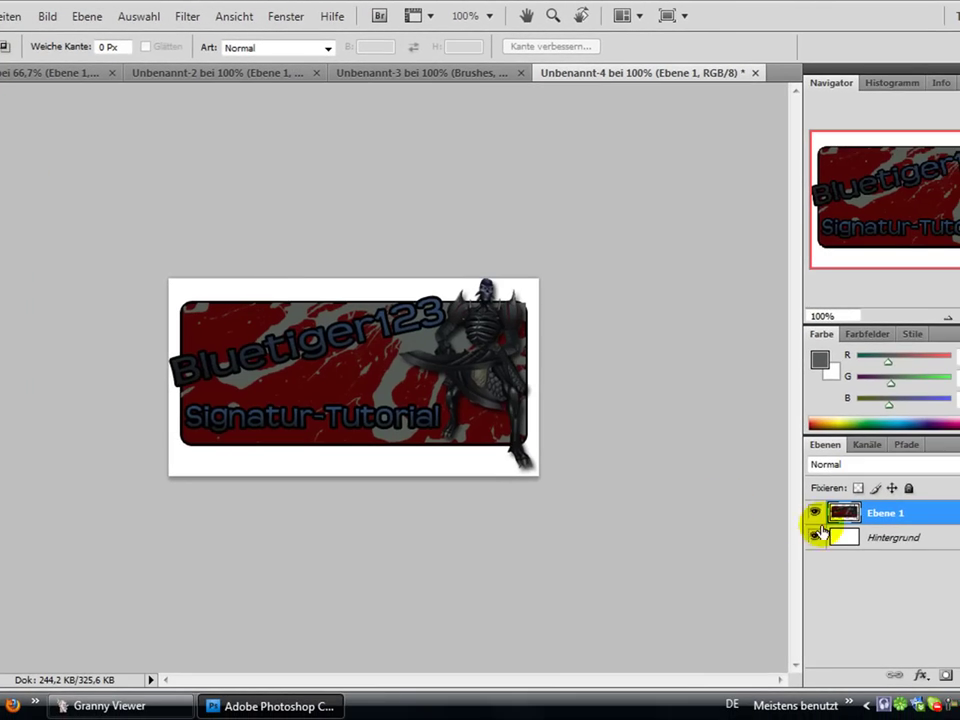
click(888, 539)
right_click(889, 540)
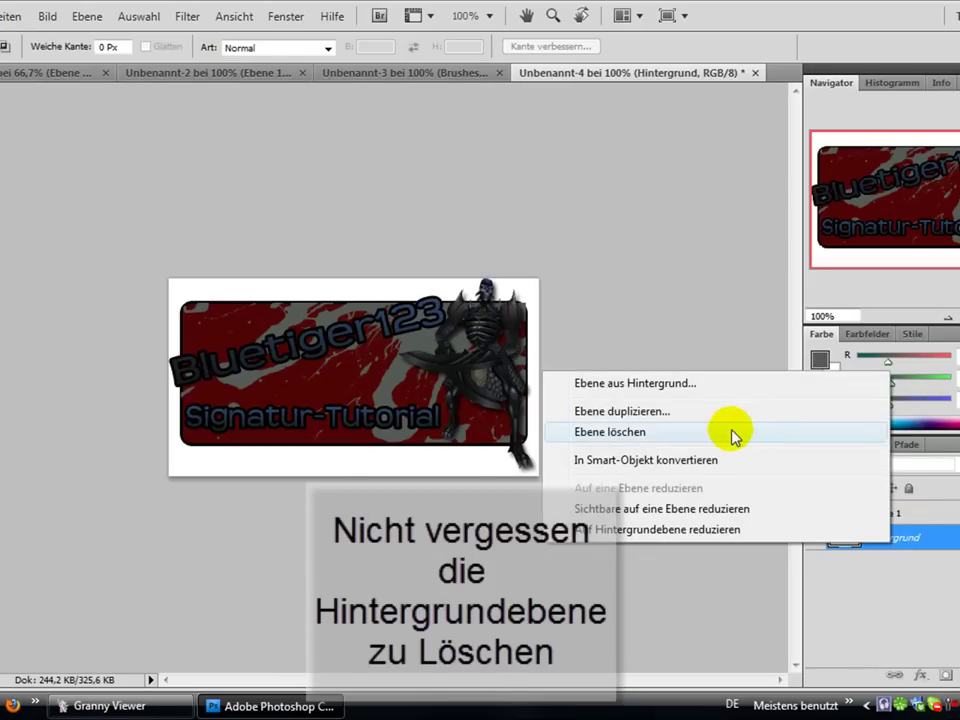
click(733, 432)
- Save the image as the PNG 'Tutorial Sig', accepting the default PNG options
click(3, 16)
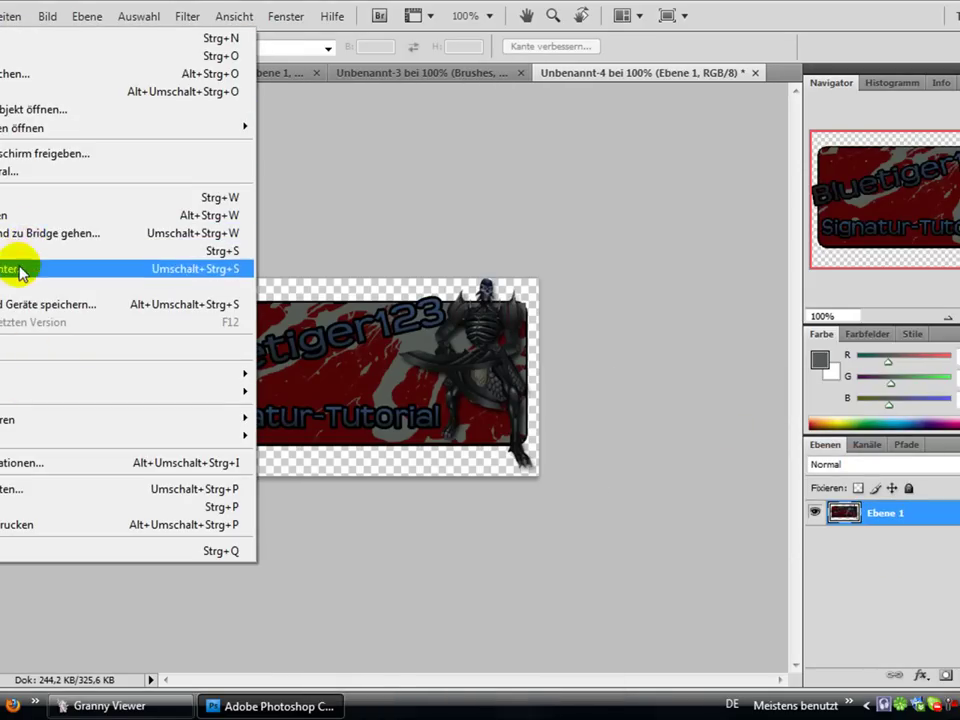
click(22, 270)
click(385, 403)
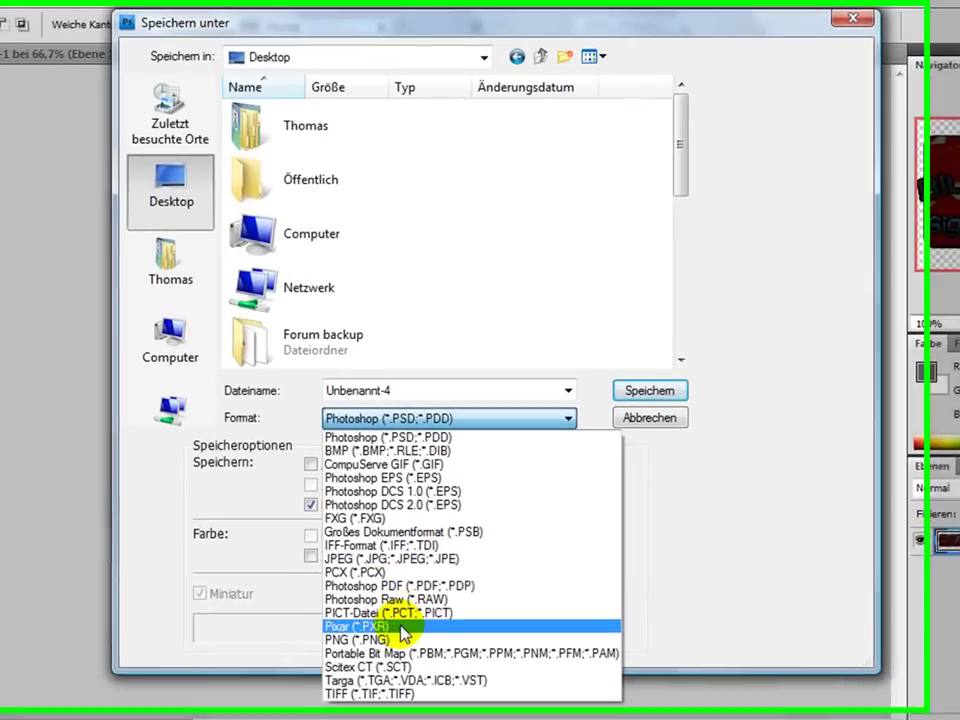
click(400, 639)
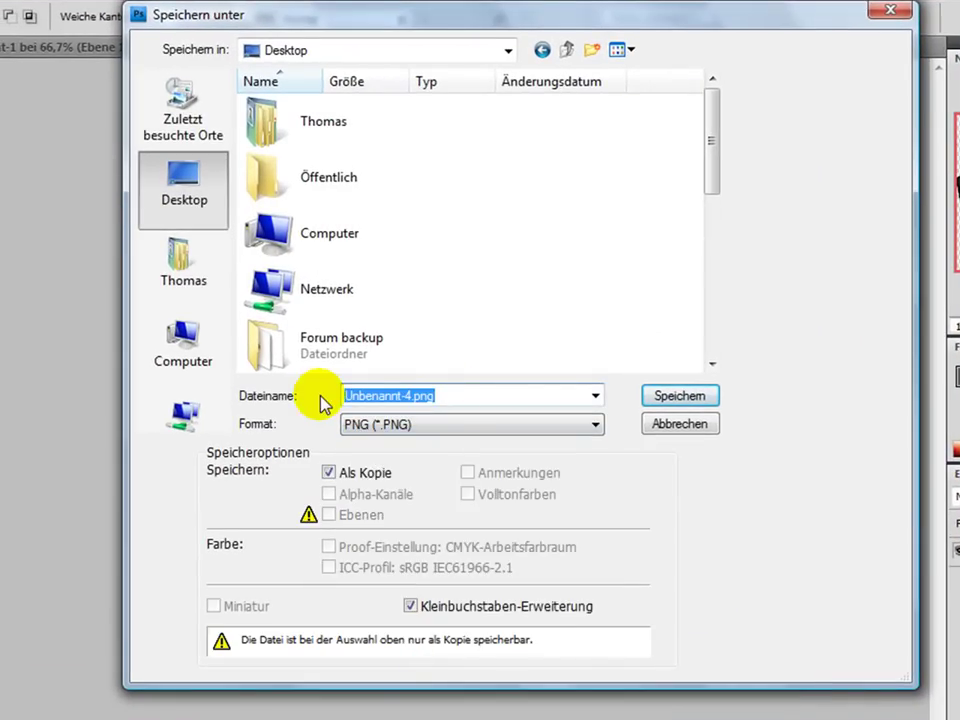
text(Tutorial Si)
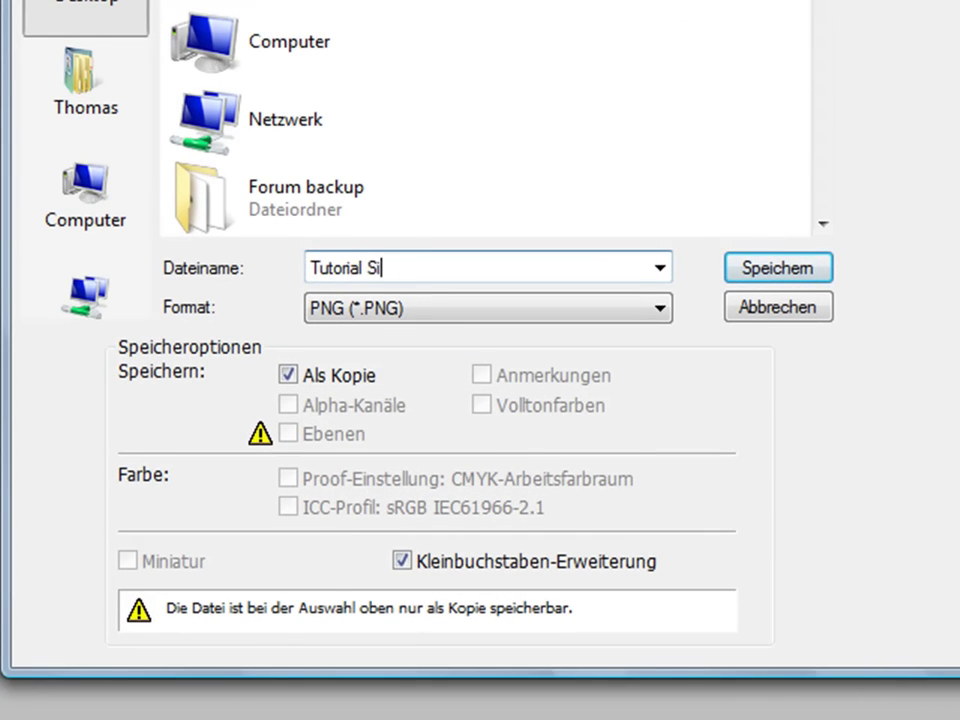
text(g)
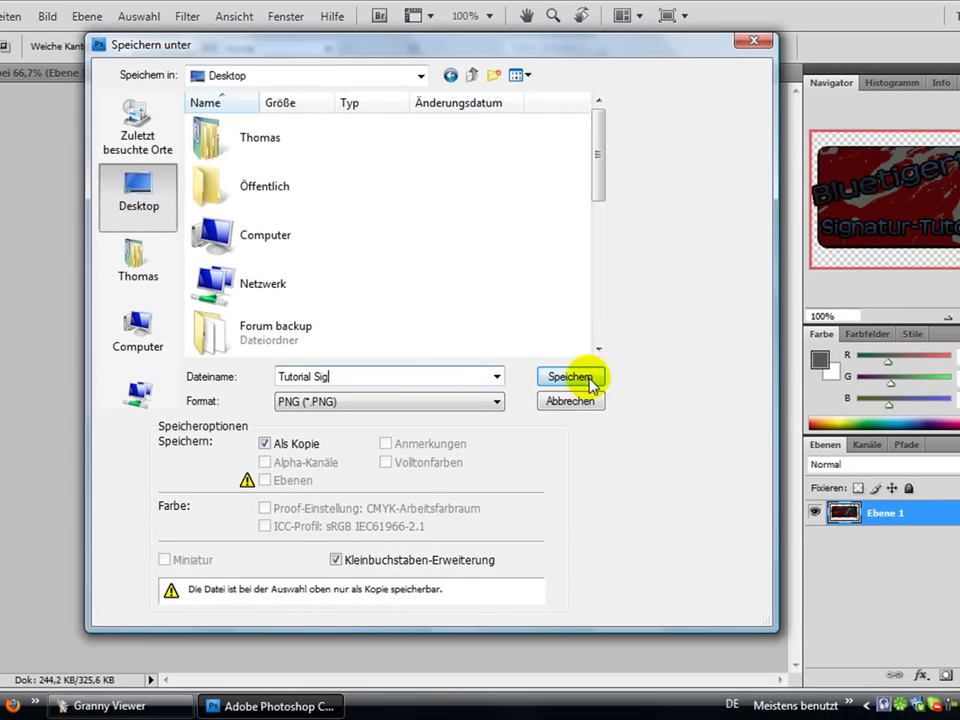
click(570, 377)
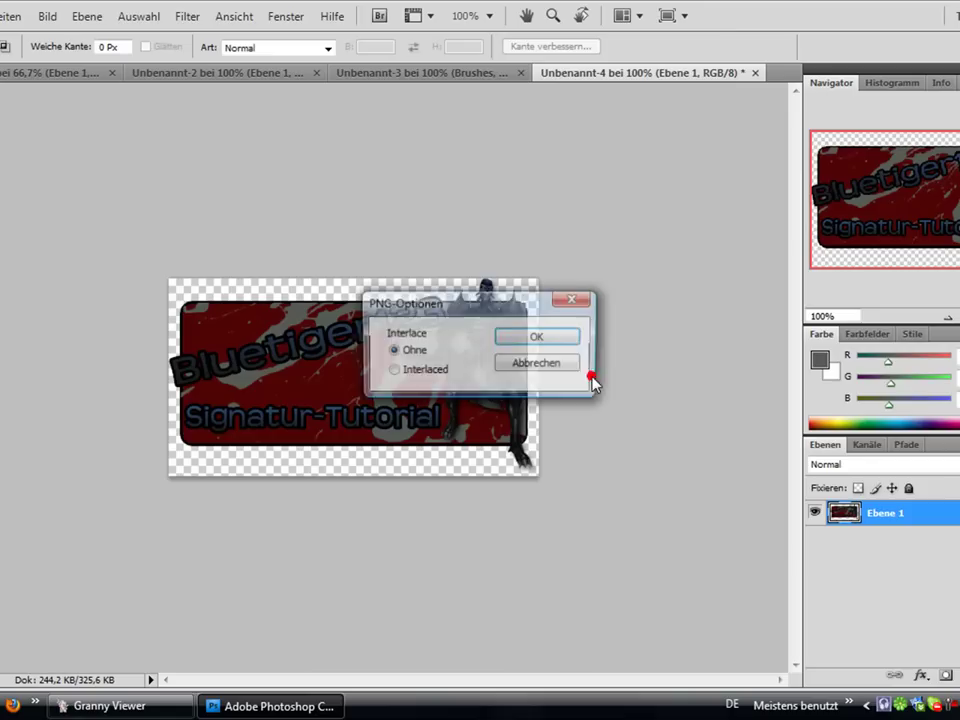
click(574, 338)
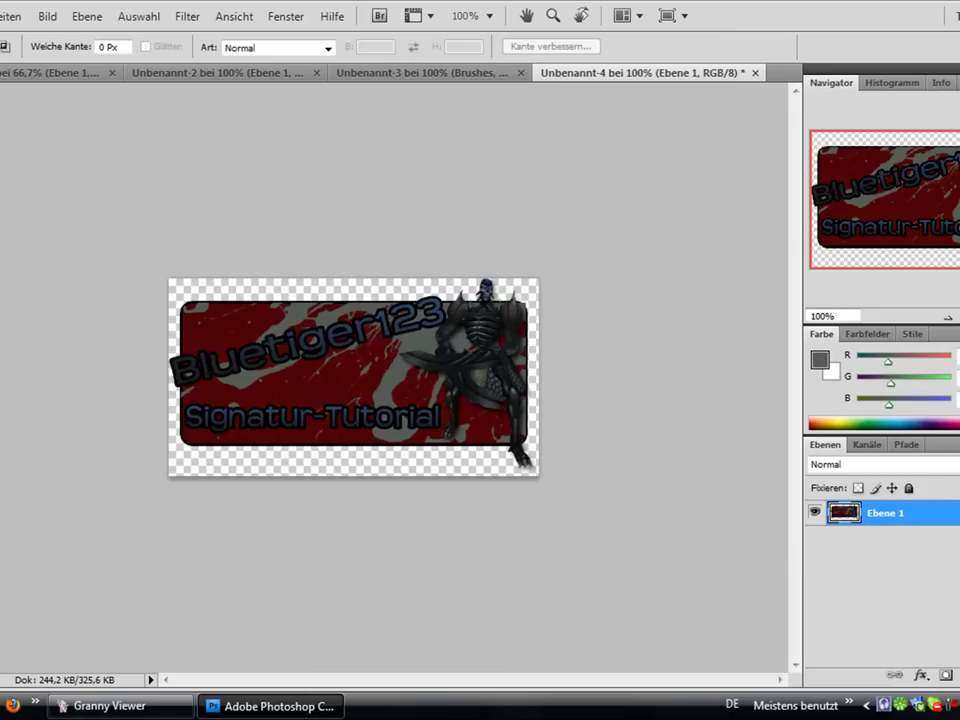
- Quit Photoshop, declining to save the other open documents
key(ctrl+q)
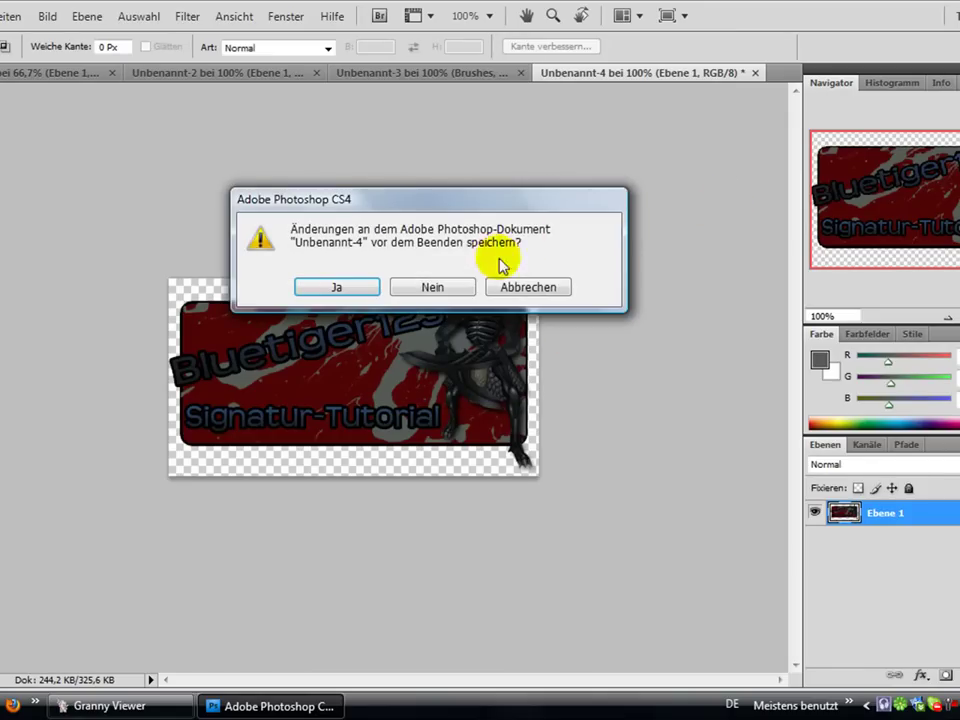
click(434, 290)
click(433, 288)
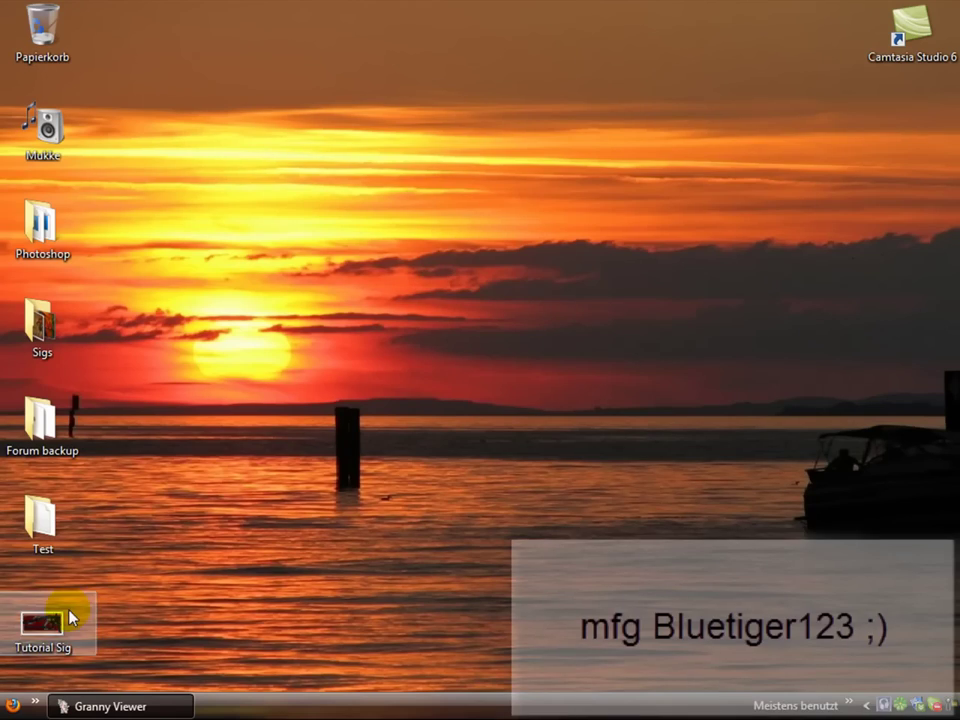
- Open Tutorial Sig from the desktop in Windows Photo Gallery and zoom in slightly
double_click(72, 615)
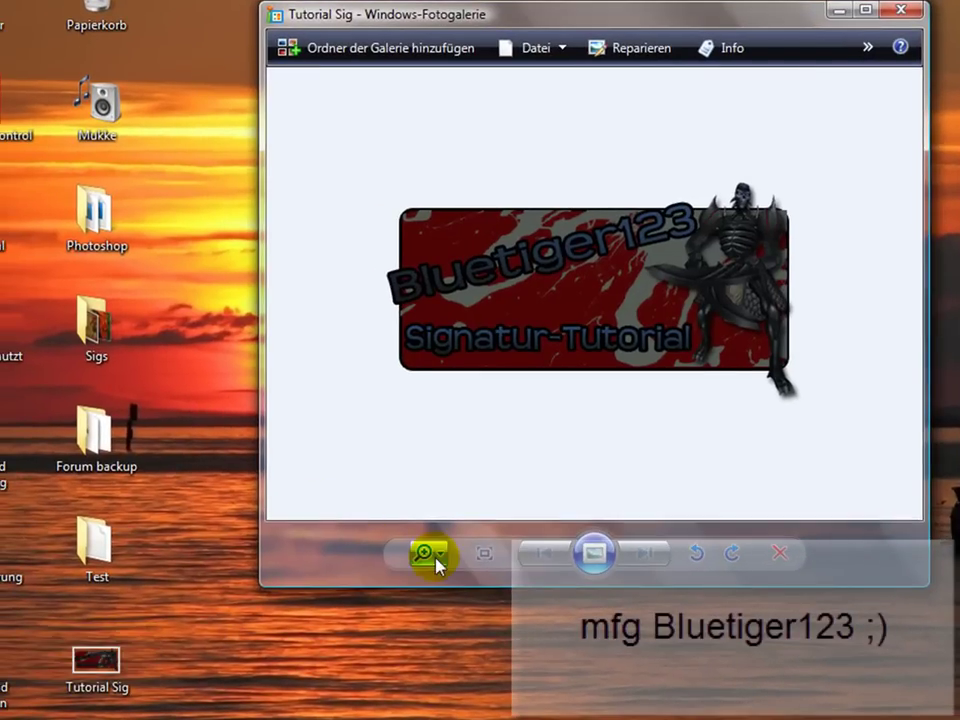
click(424, 552)
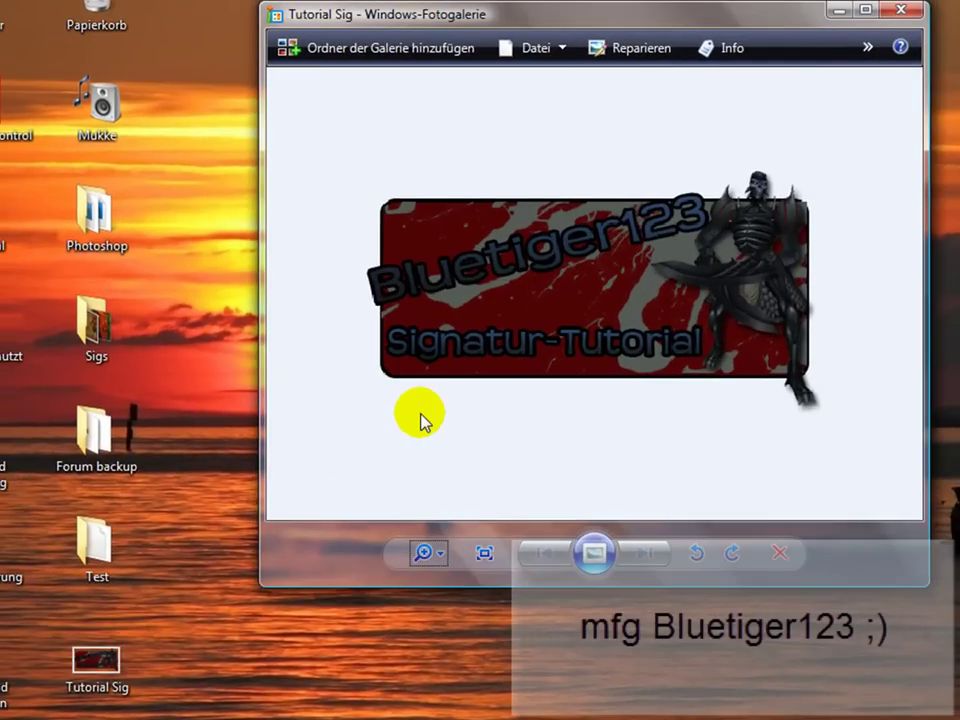